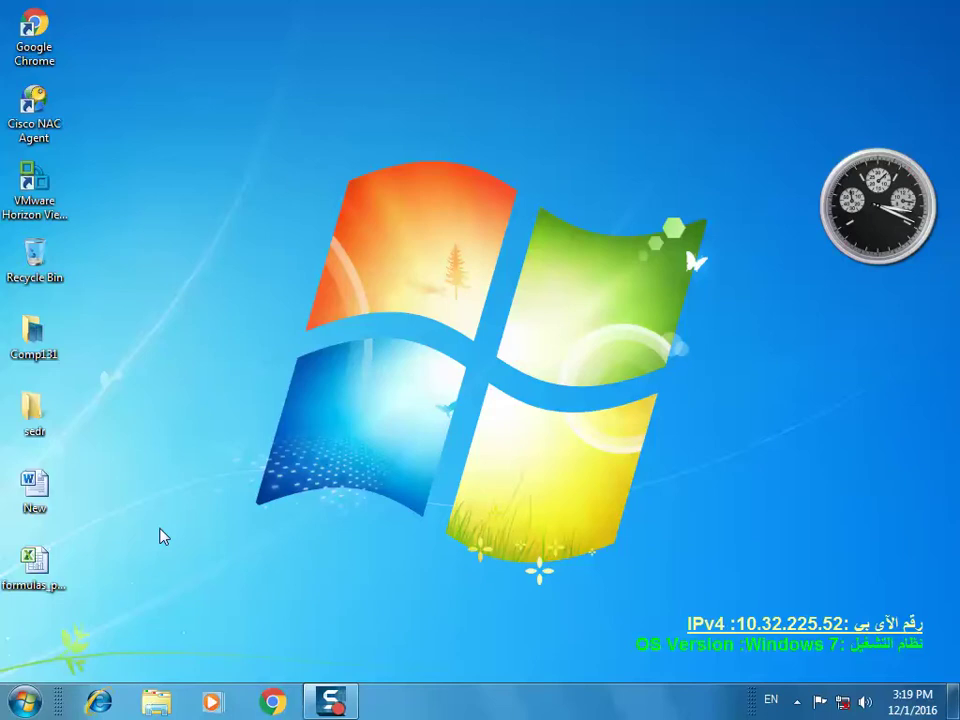
# Step: Browse all installed programs, including the Microsoft Office folder, and launch Access 2016
pyautogui.click(26, 701)
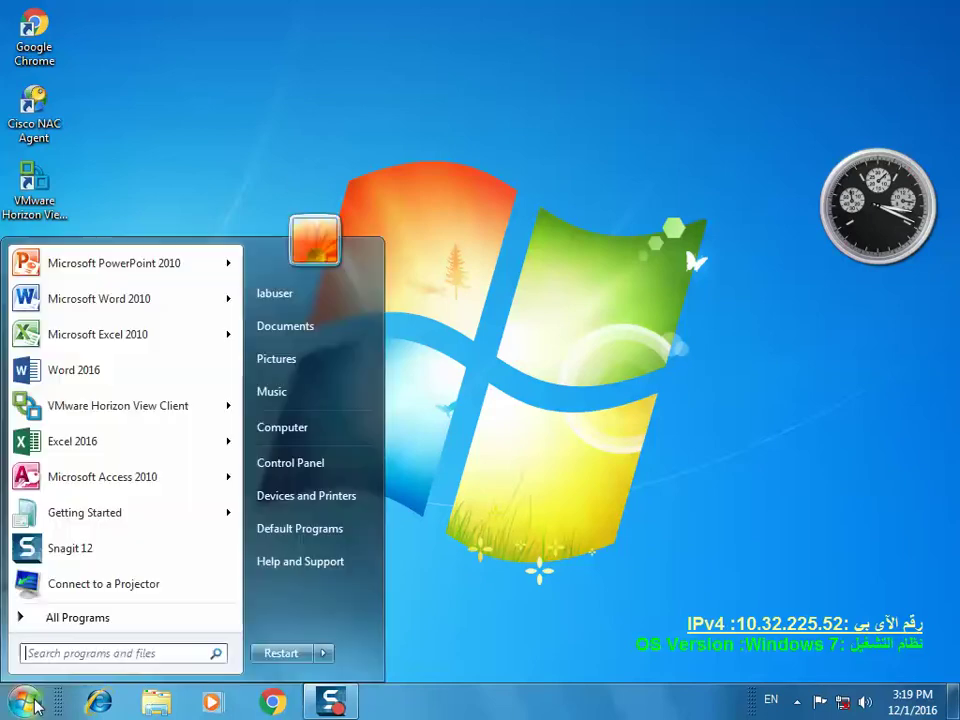
pyautogui.click(72, 619)
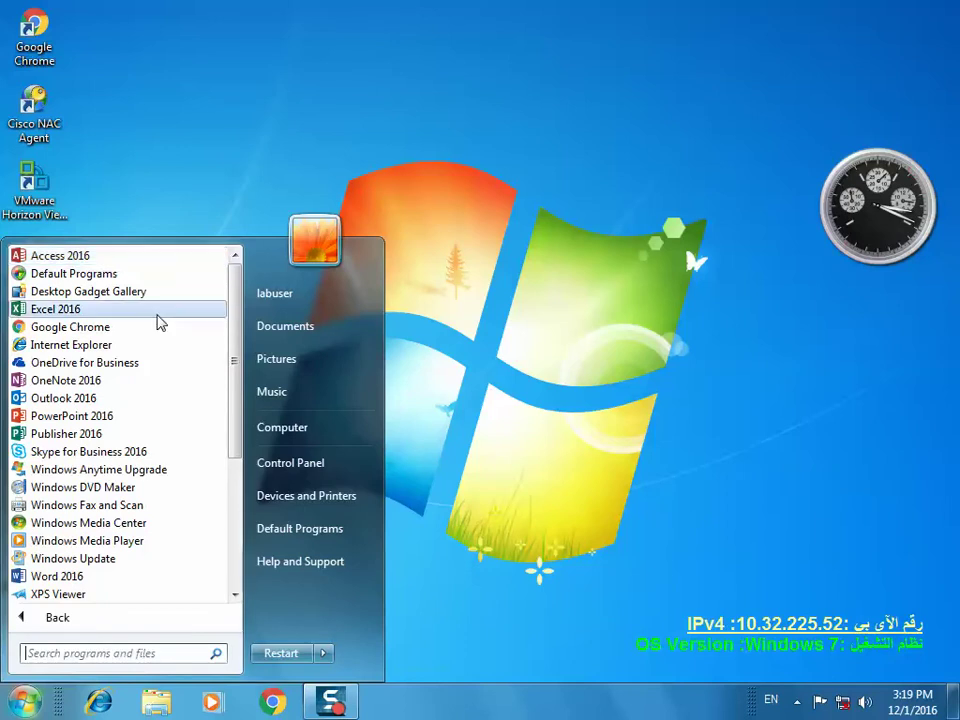
pyautogui.moveTo(233, 443); pyautogui.dragTo(214, 596)
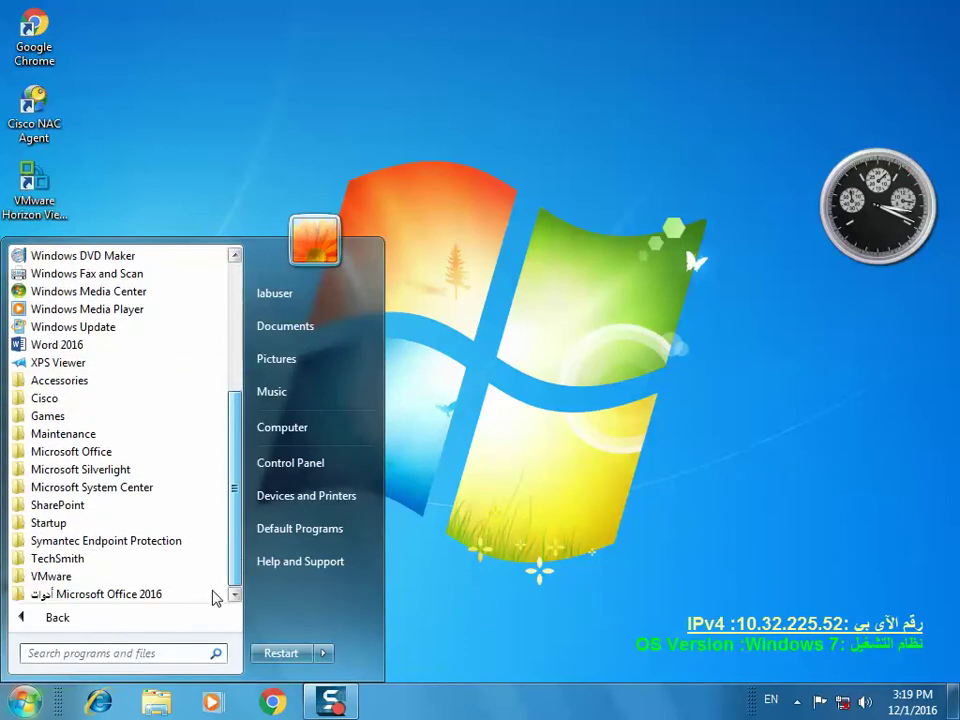
pyautogui.click(118, 455)
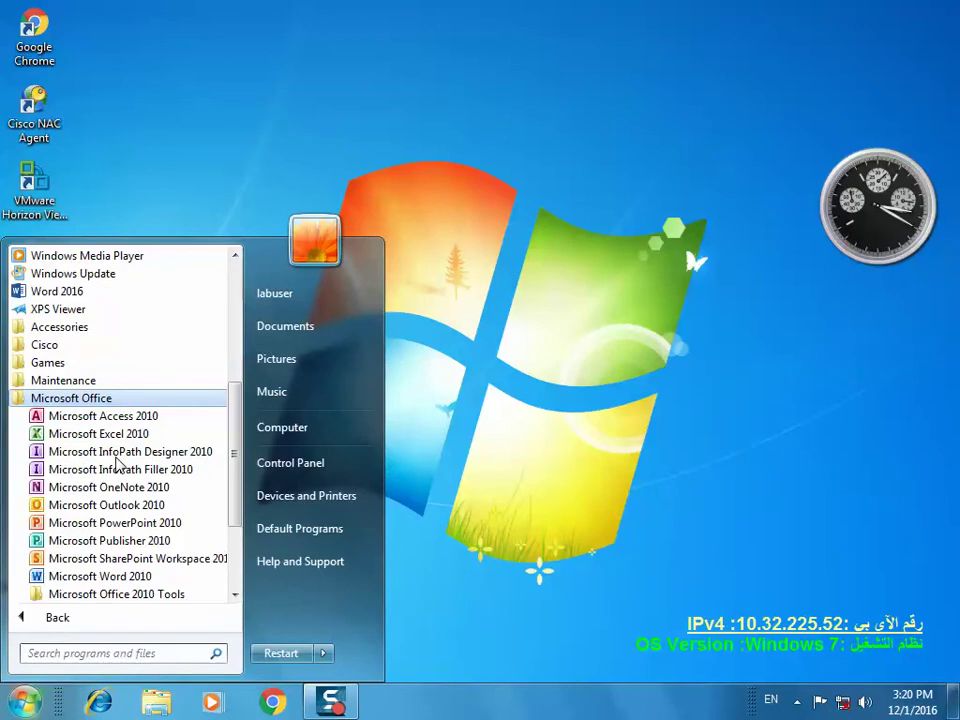
pyautogui.click(106, 404)
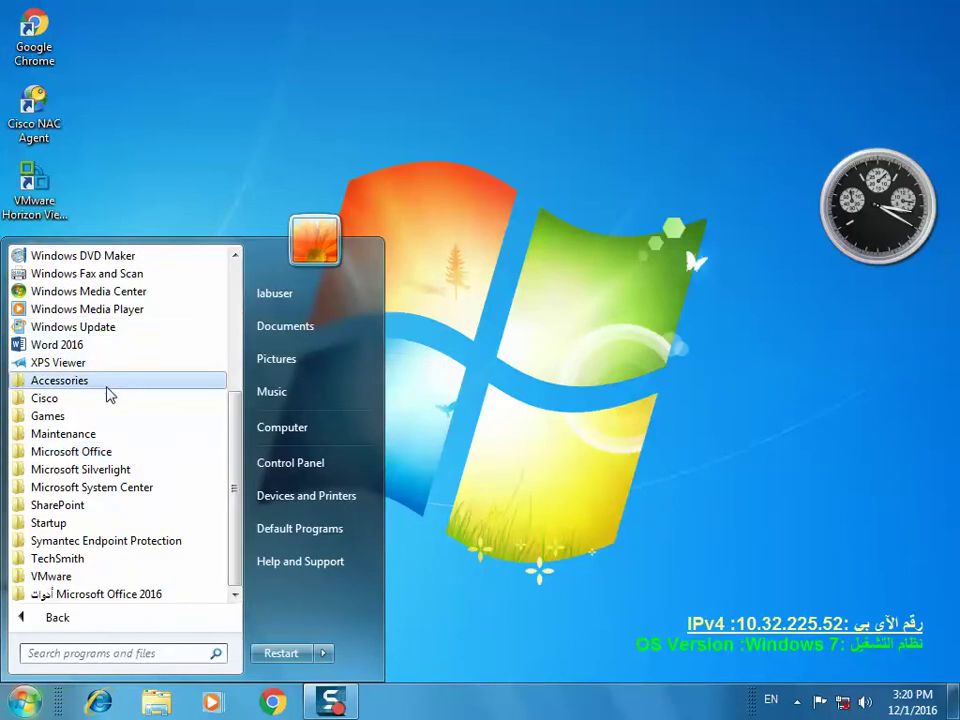
pyautogui.scroll(5, 108, 396)
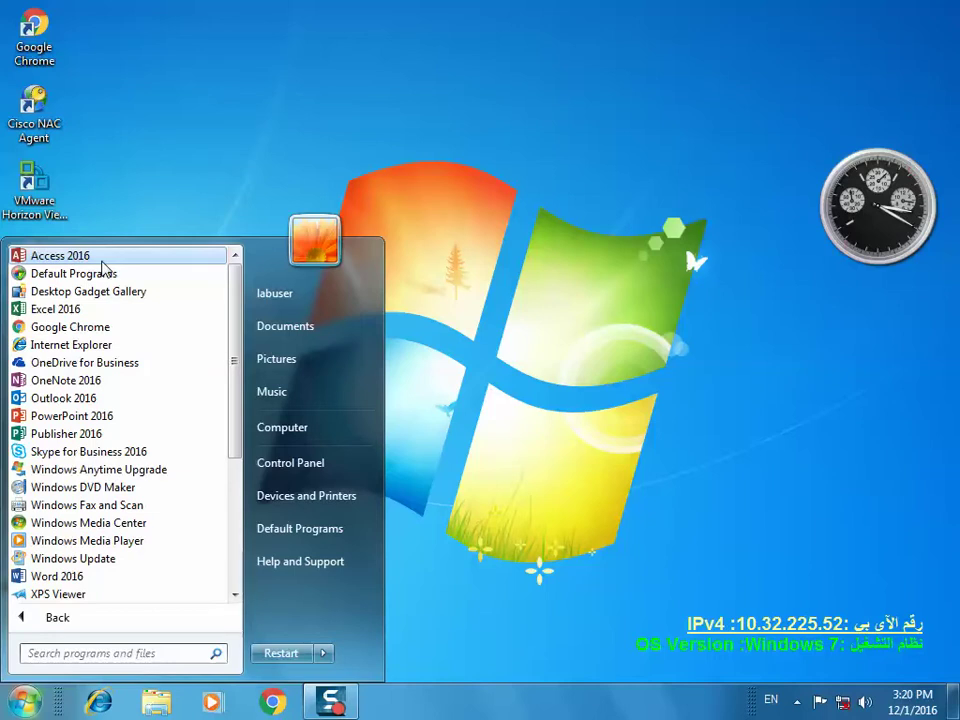
pyautogui.moveTo(246, 339); pyautogui.dragTo(238, 487)
pyautogui.scroll(4, 208, 381)
pyautogui.click(97, 256)
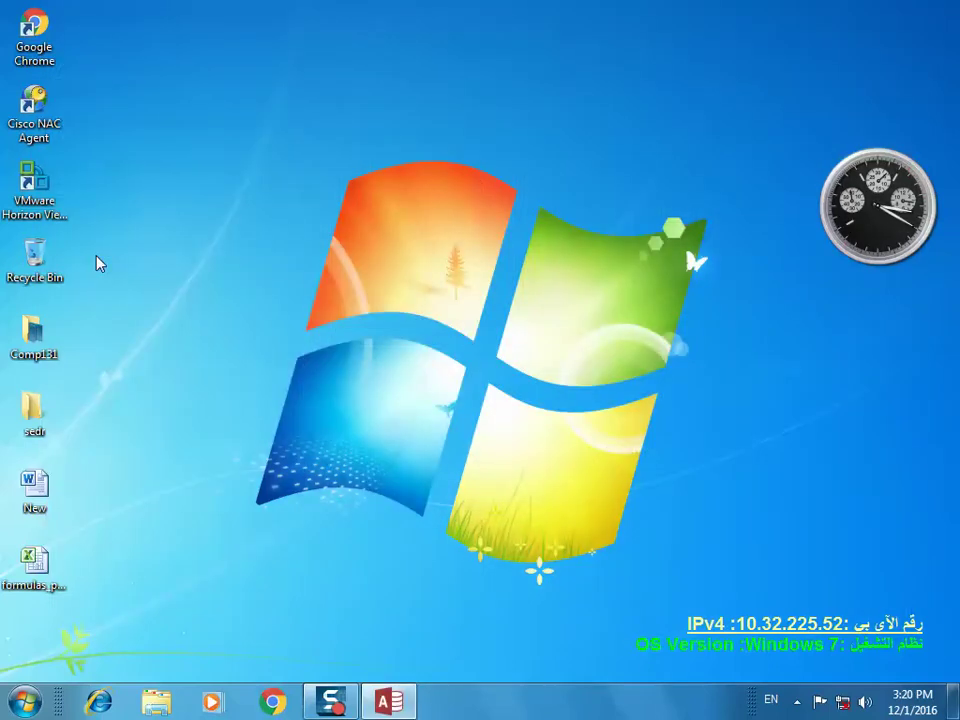
# Step: Switch from the Course_Student database to the Access start screen with the database templates
pyautogui.click(383, 706)
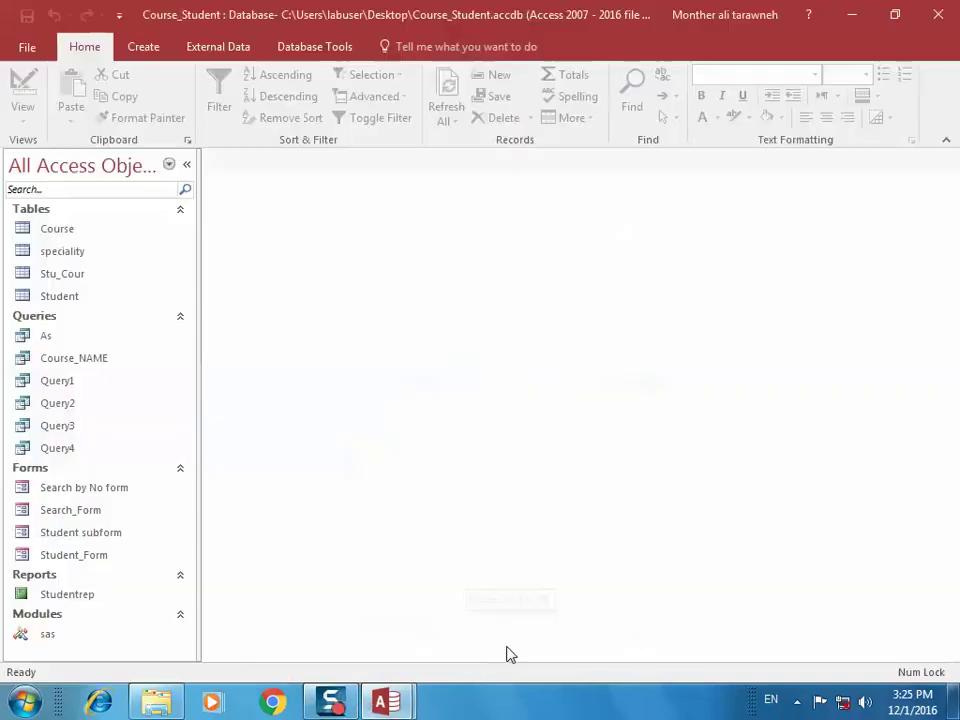
pyautogui.moveTo(382, 702)
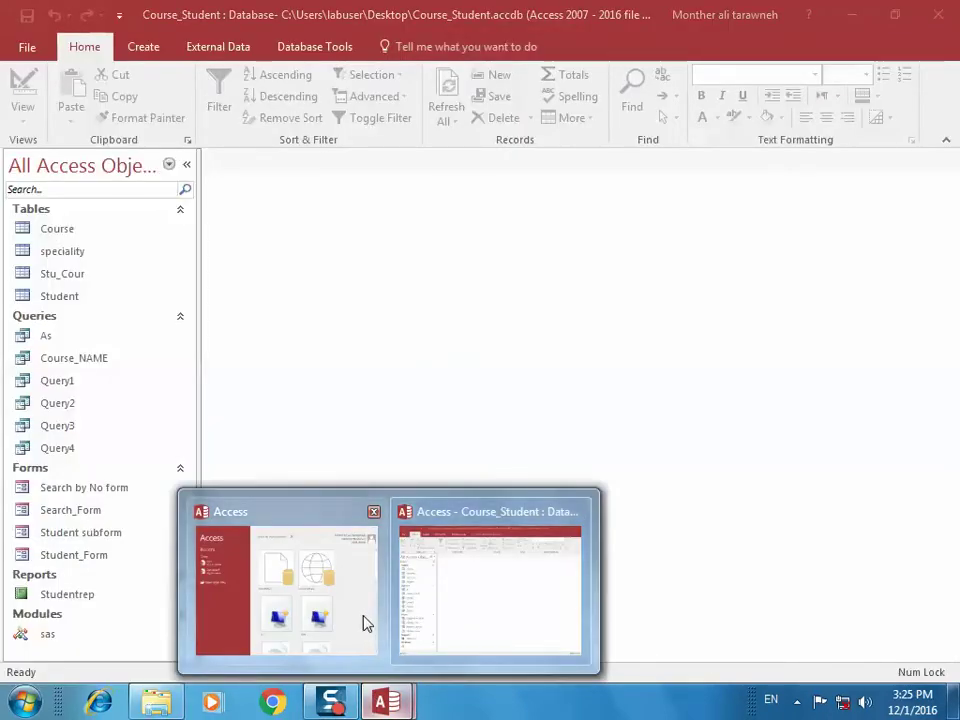
pyautogui.click(365, 623)
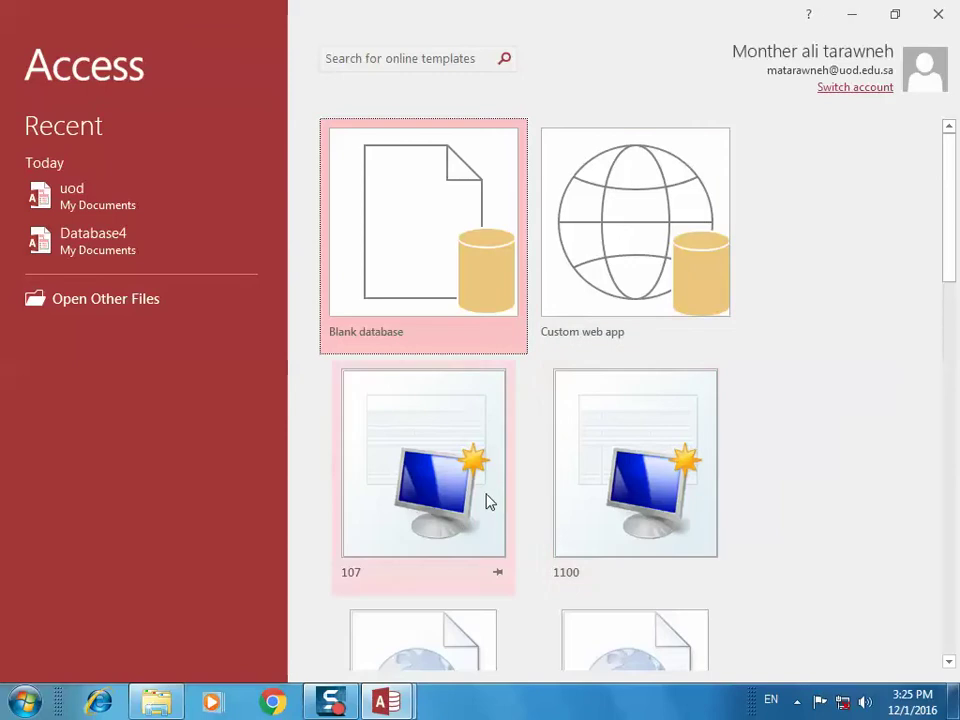
# Step: Look through the available database templates and create a new database from the Students template
pyautogui.scroll(-2, 400, 285)
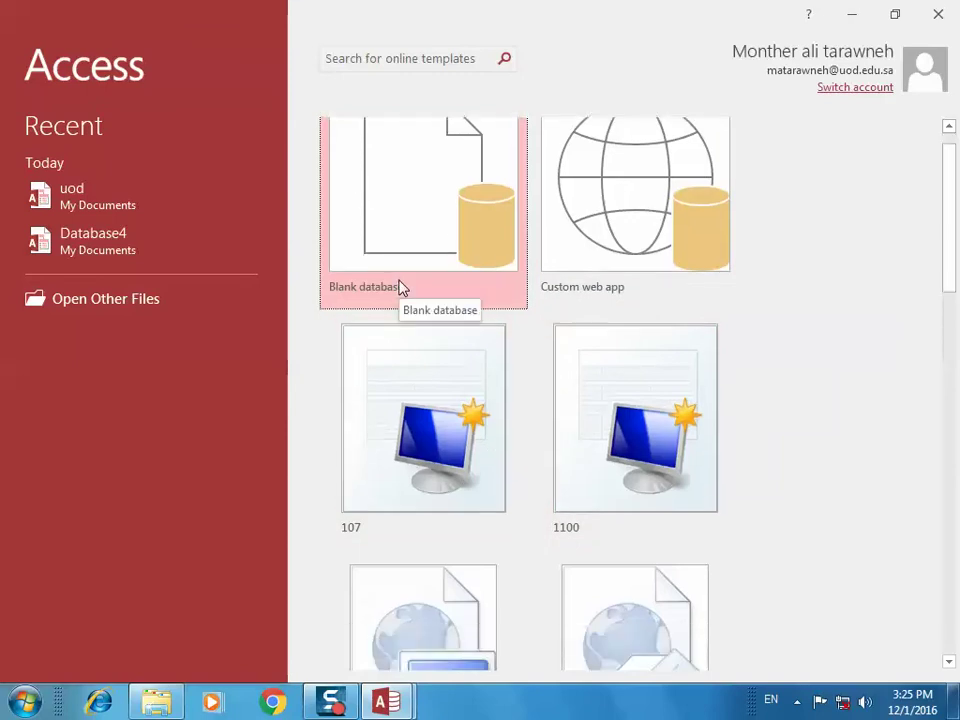
pyautogui.scroll(2, 400, 285)
pyautogui.scroll(-3, 630, 238)
pyautogui.scroll(-5, 630, 238)
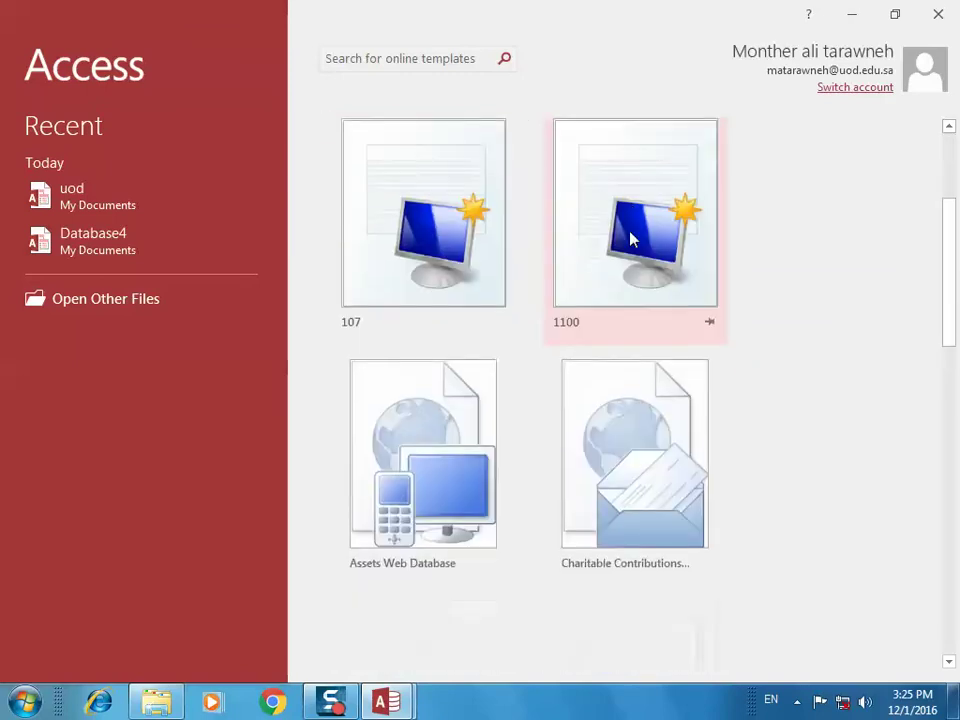
pyautogui.scroll(-2, 630, 238)
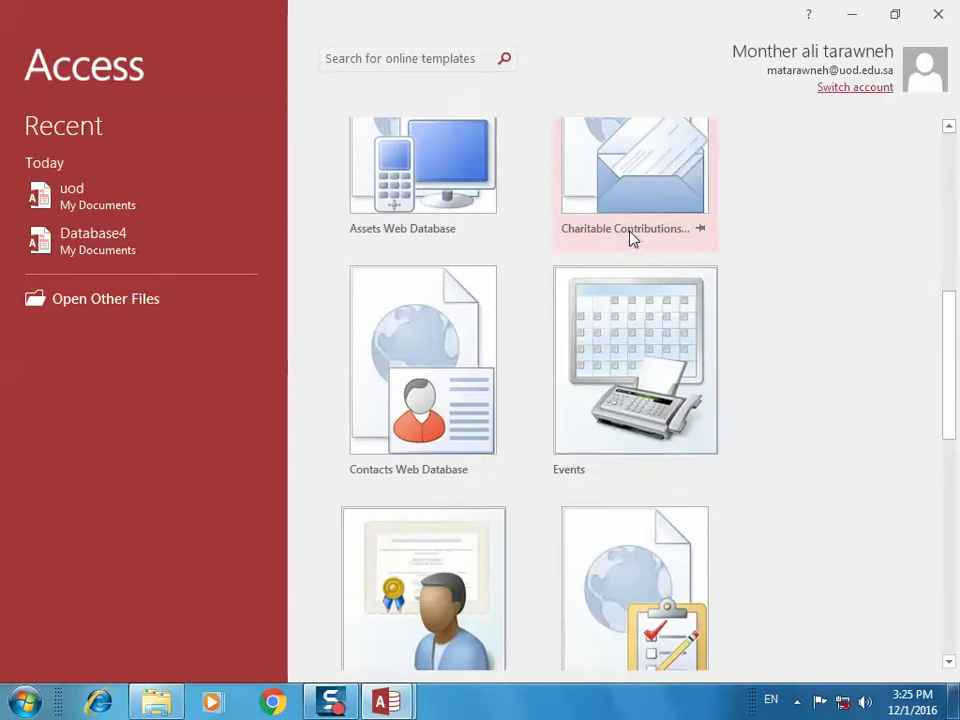
pyautogui.scroll(-2, 630, 238)
pyautogui.scroll(-5, 630, 238)
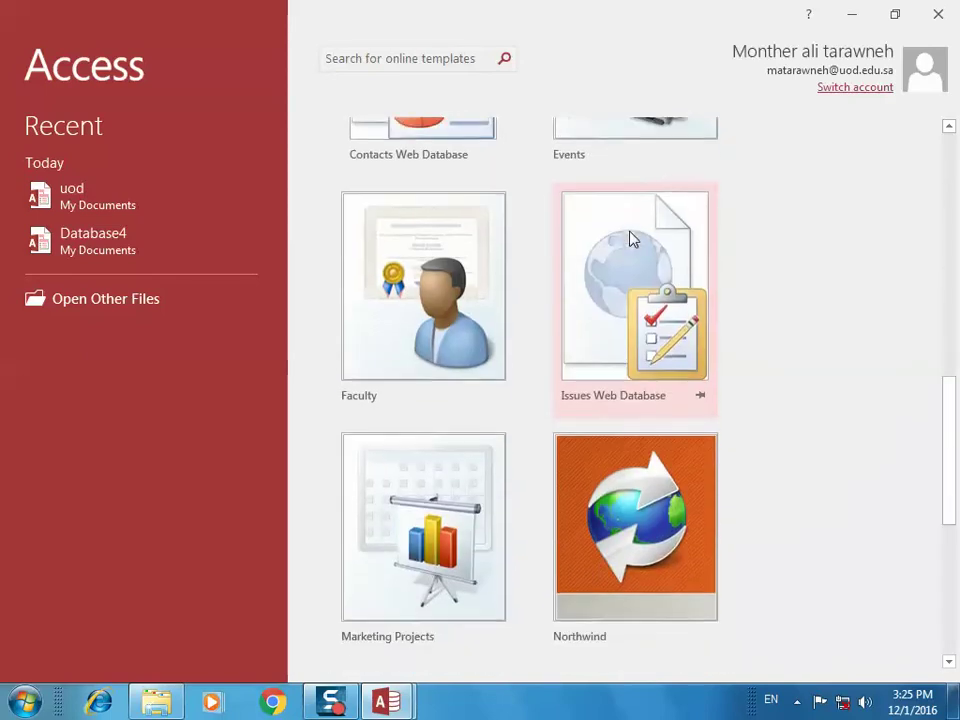
pyautogui.scroll(-5, 630, 238)
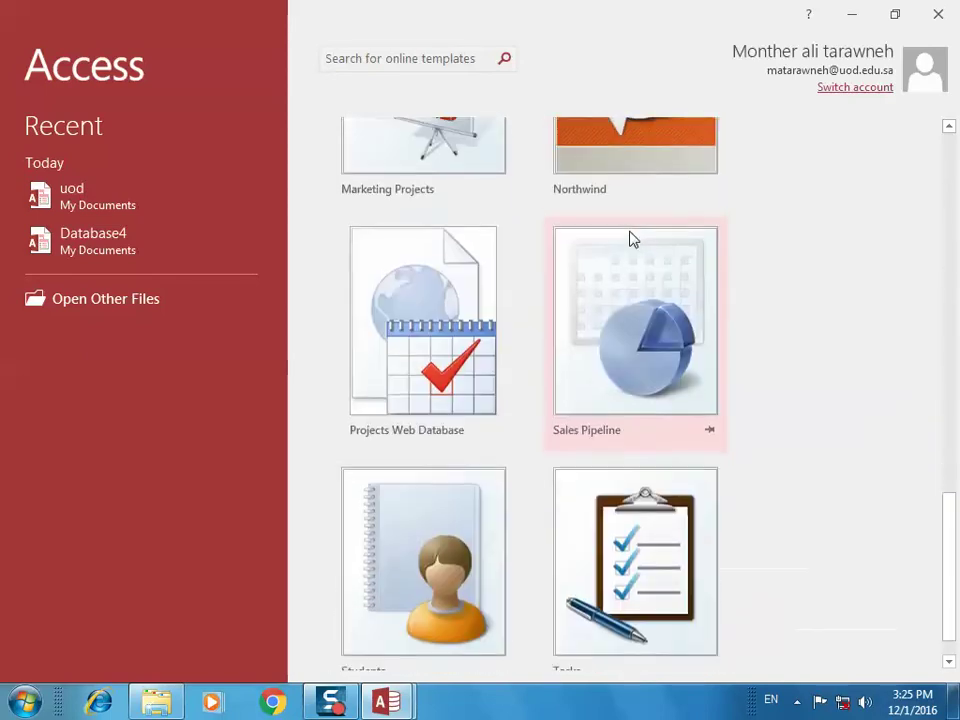
pyautogui.scroll(-1, 630, 238)
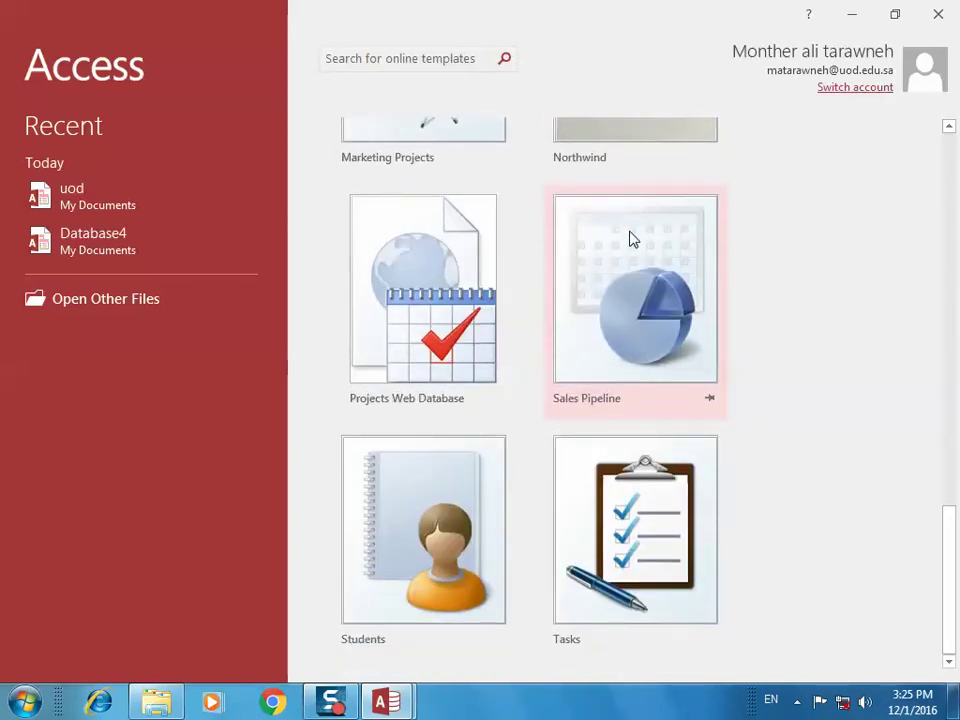
pyautogui.doubleClick(453, 527)
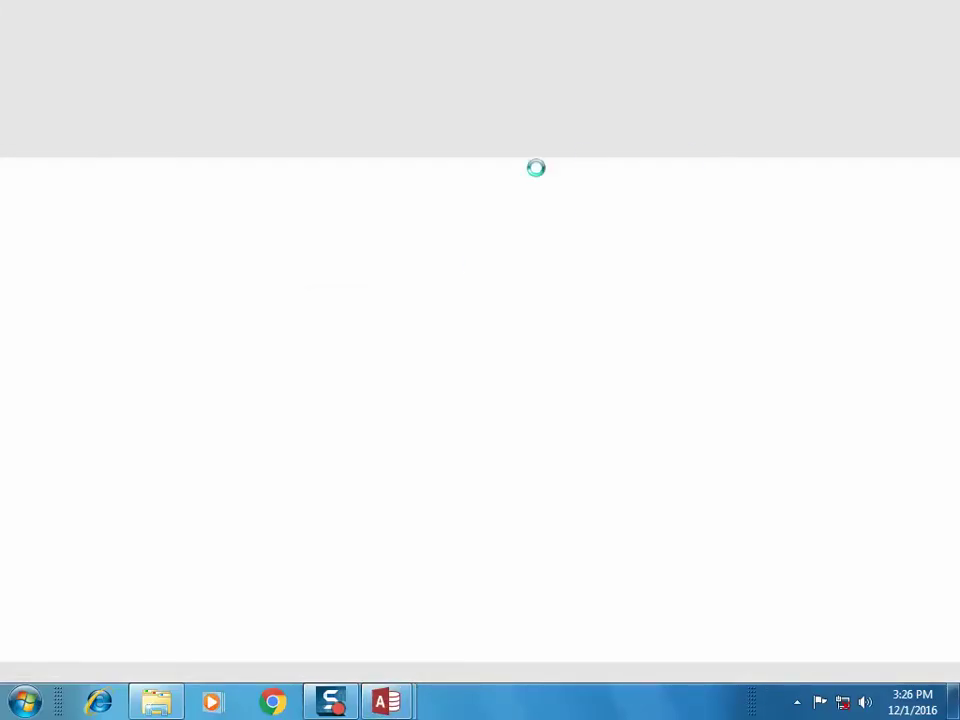
pyautogui.click(529, 161)
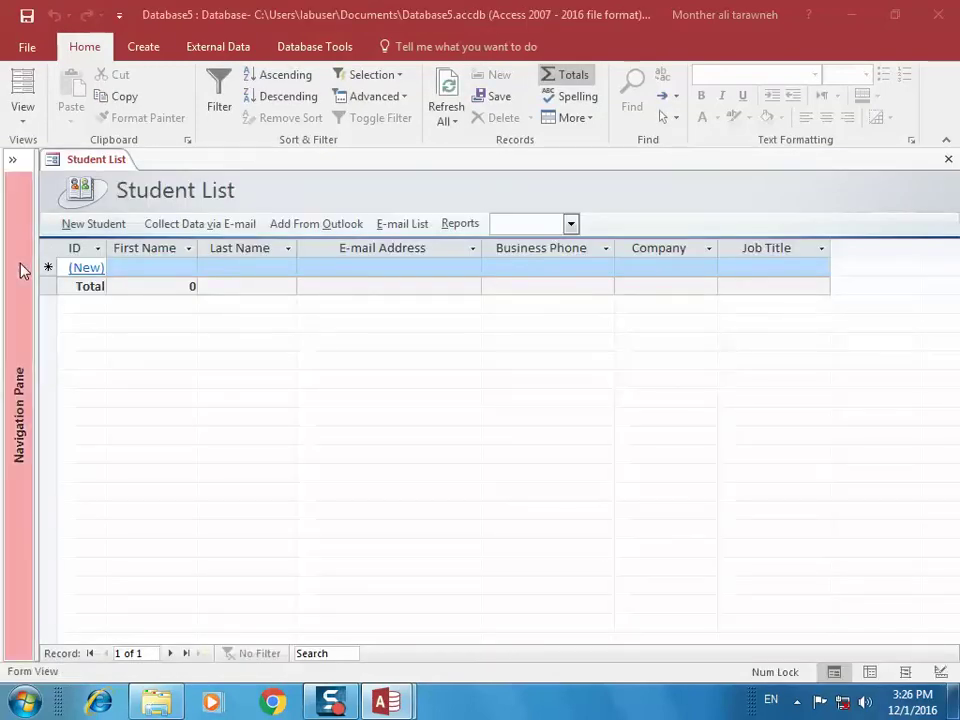
# Step: Expand the navigation pane and view the Student Details form, closing it after each viewing
pyautogui.click(22, 268)
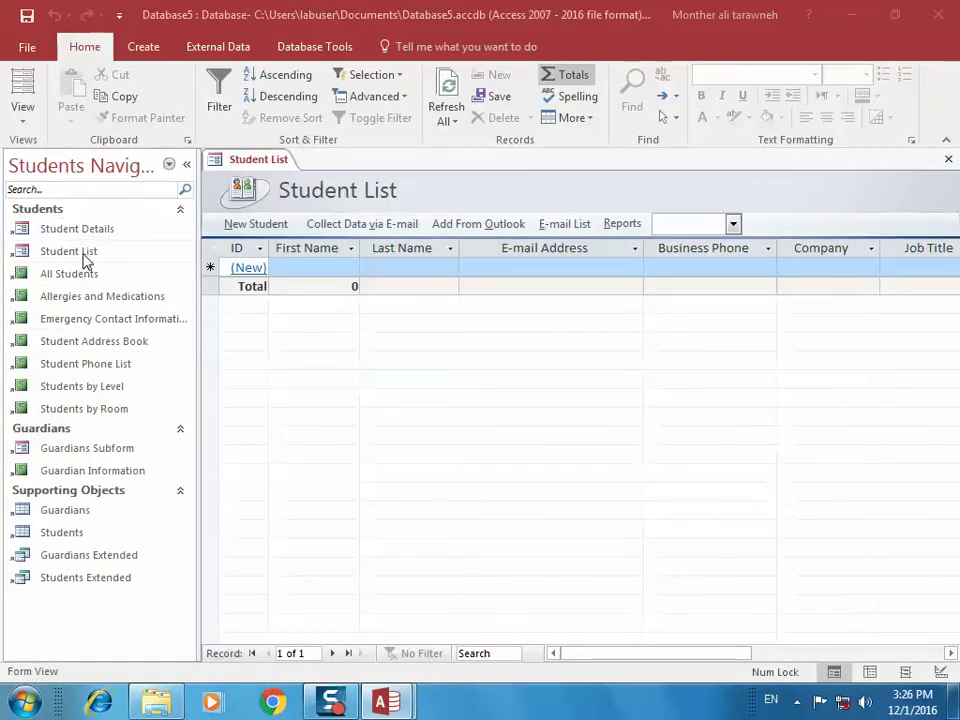
pyautogui.click(84, 231)
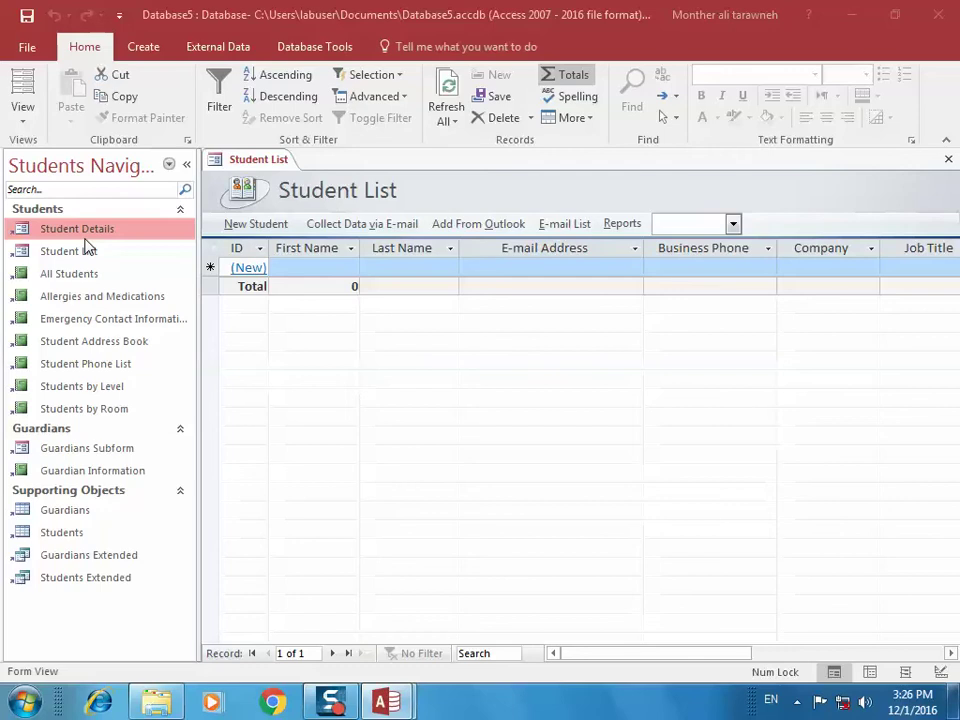
pyautogui.doubleClick(86, 240)
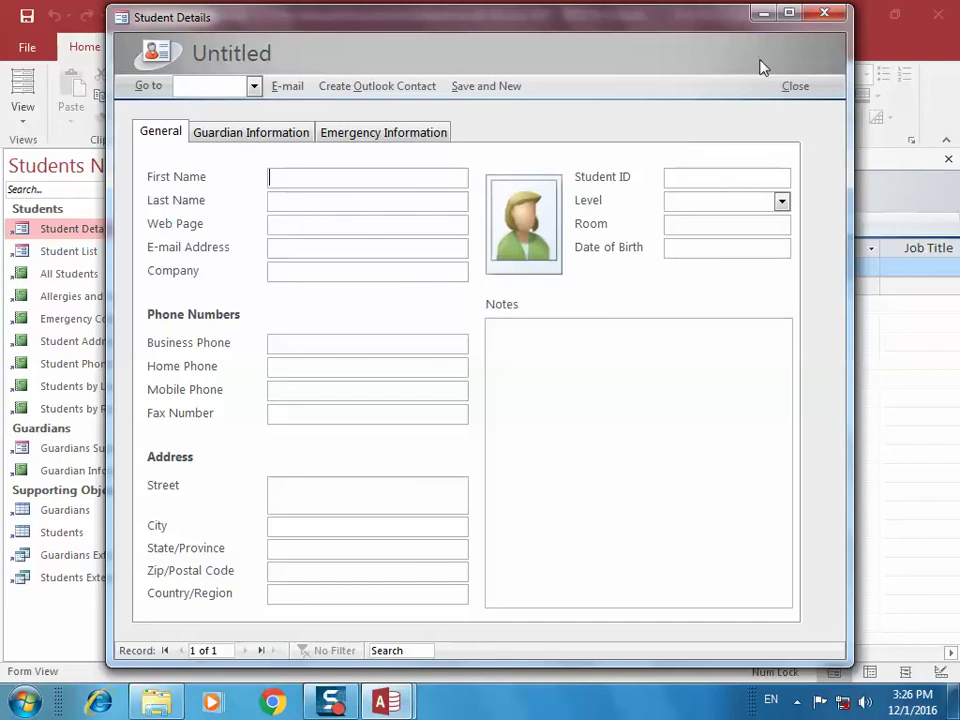
pyautogui.click(823, 13)
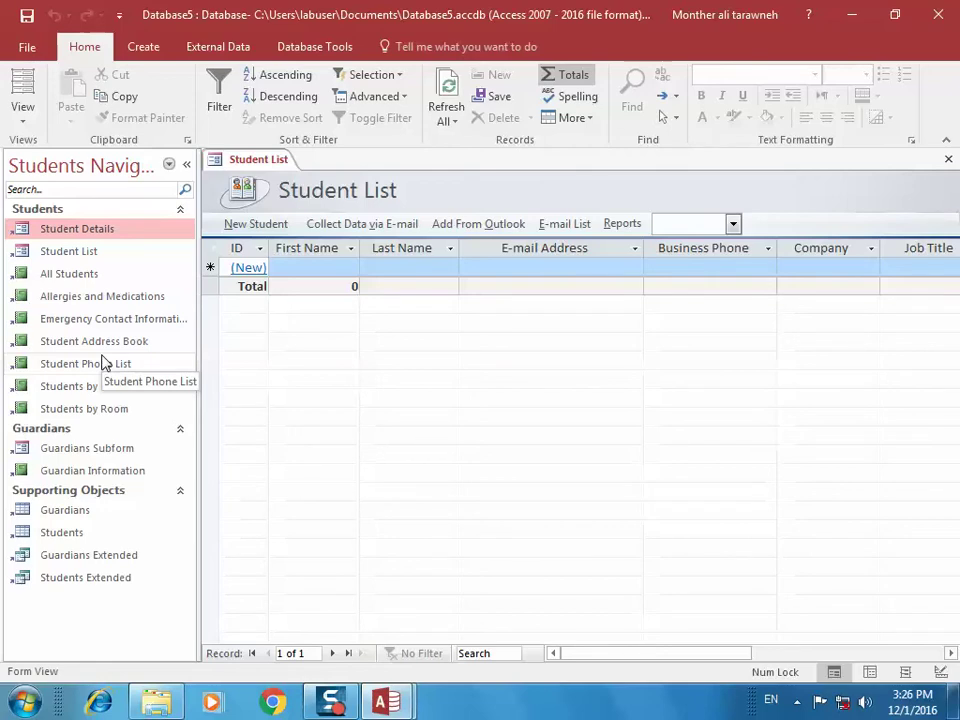
pyautogui.doubleClick(92, 230)
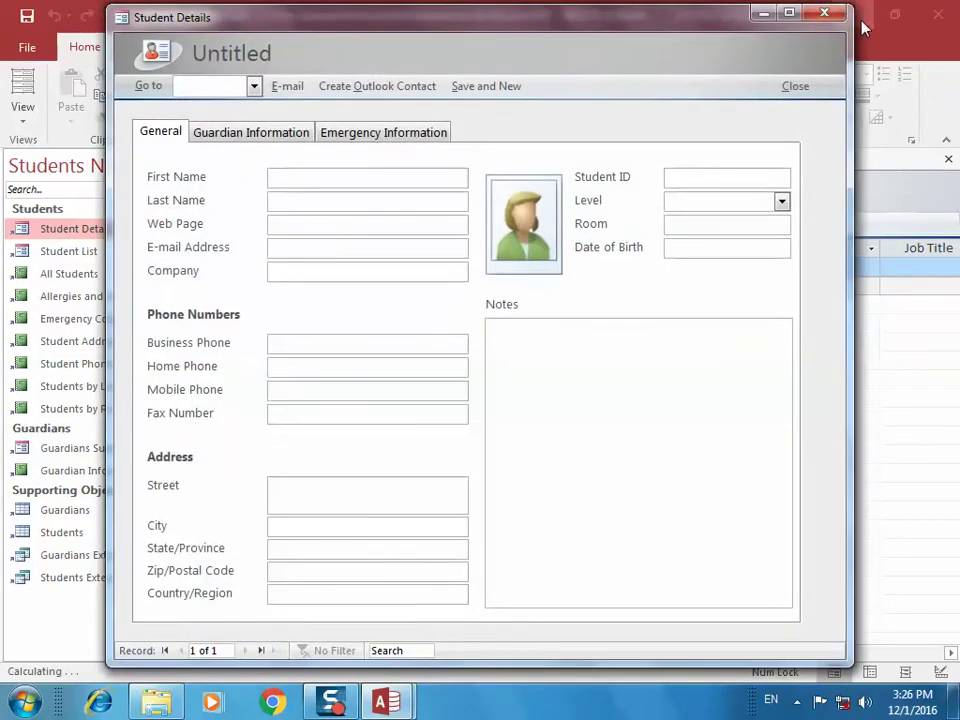
pyautogui.click(824, 13)
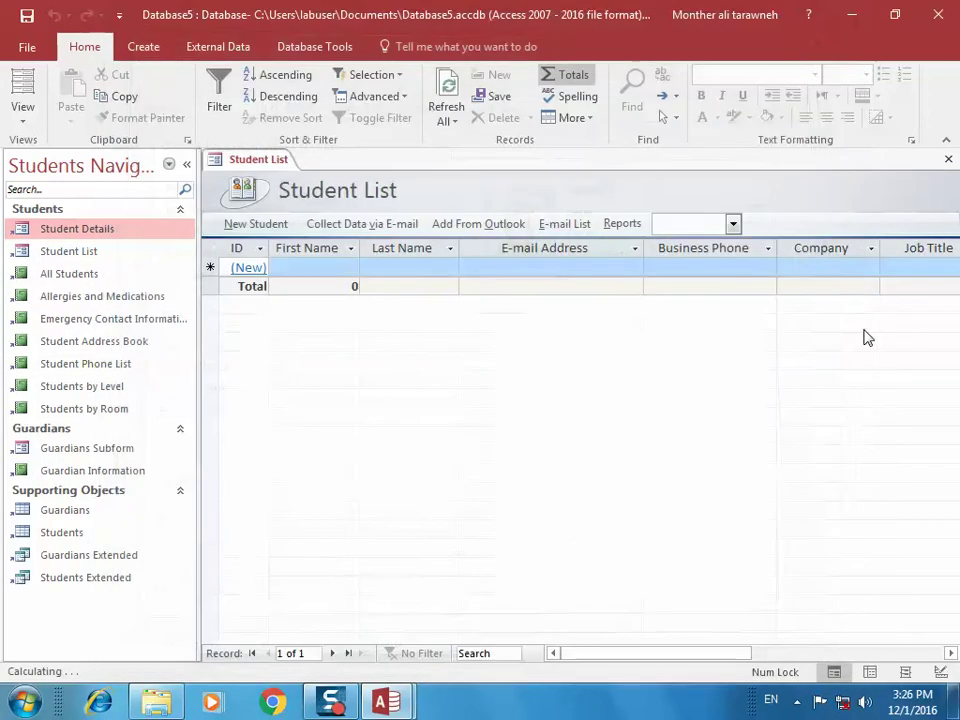
# Step: Examine the totals row of the Student List across its columns from Last Name to Job Title
pyautogui.click(440, 287)
pyautogui.click(580, 284)
pyautogui.click(755, 283)
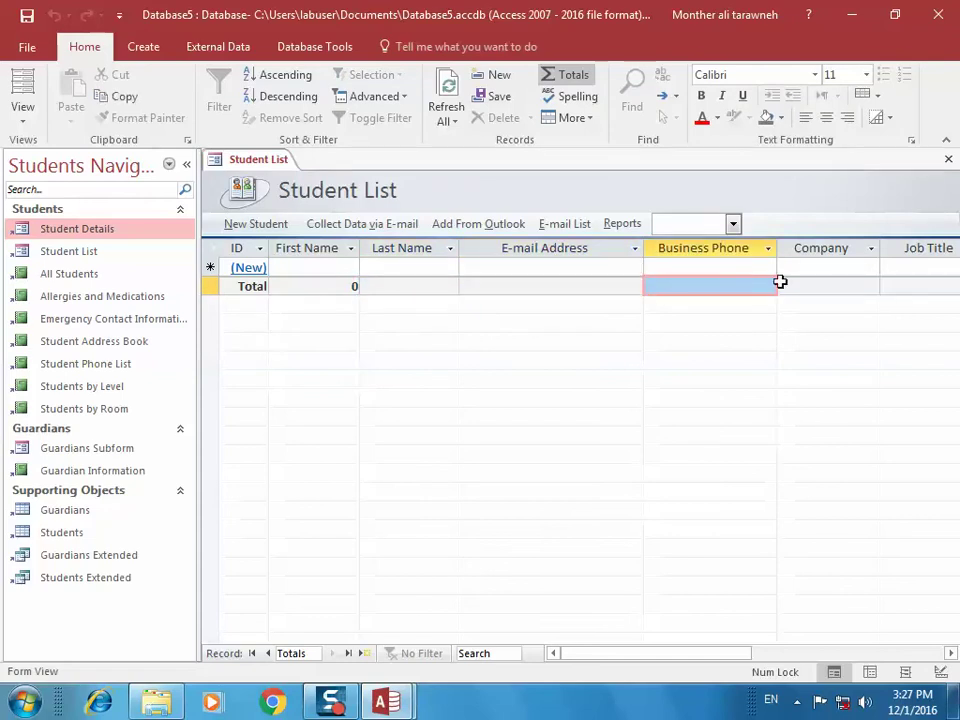
pyautogui.click(860, 284)
pyautogui.click(895, 284)
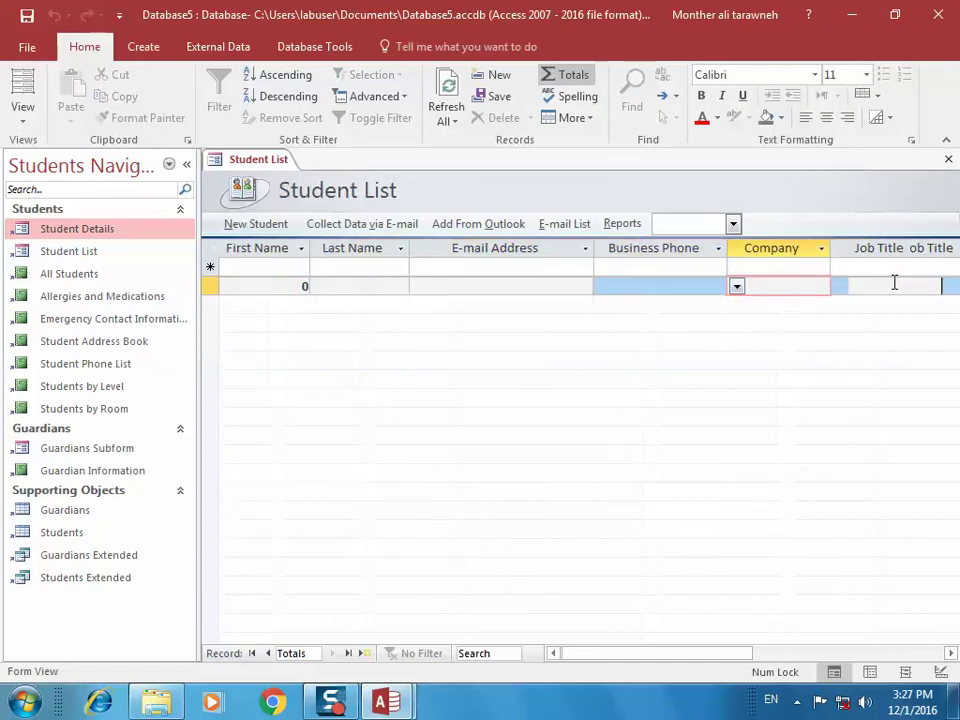
pyautogui.click(785, 284)
pyautogui.click(680, 285)
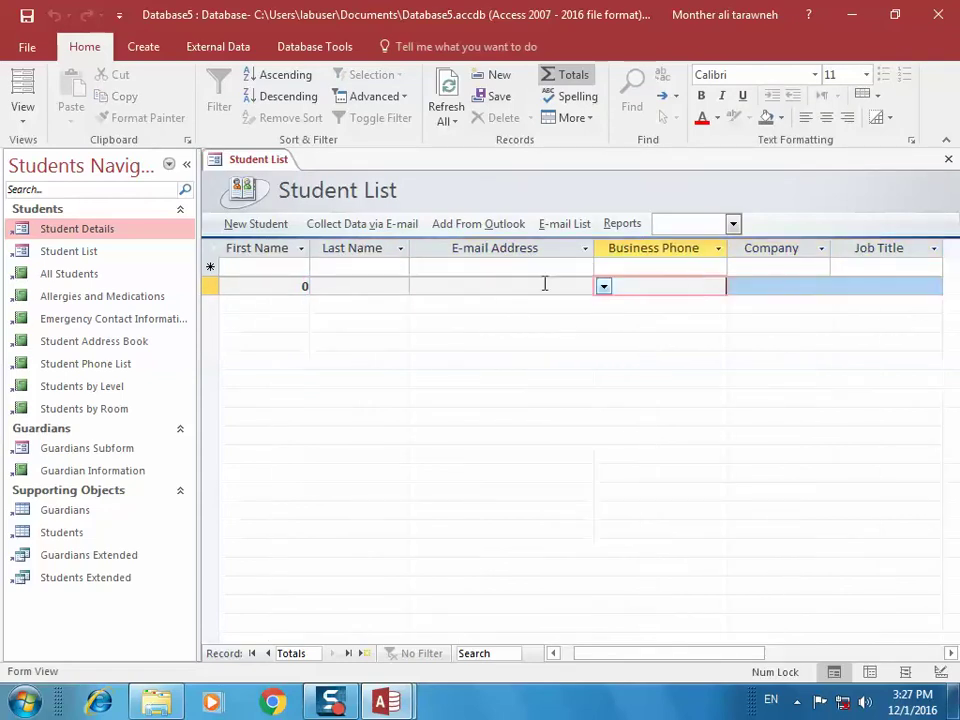
# Step: View the Student Details form again, close it, and open the Emergency Contact Information report
pyautogui.doubleClick(55, 230)
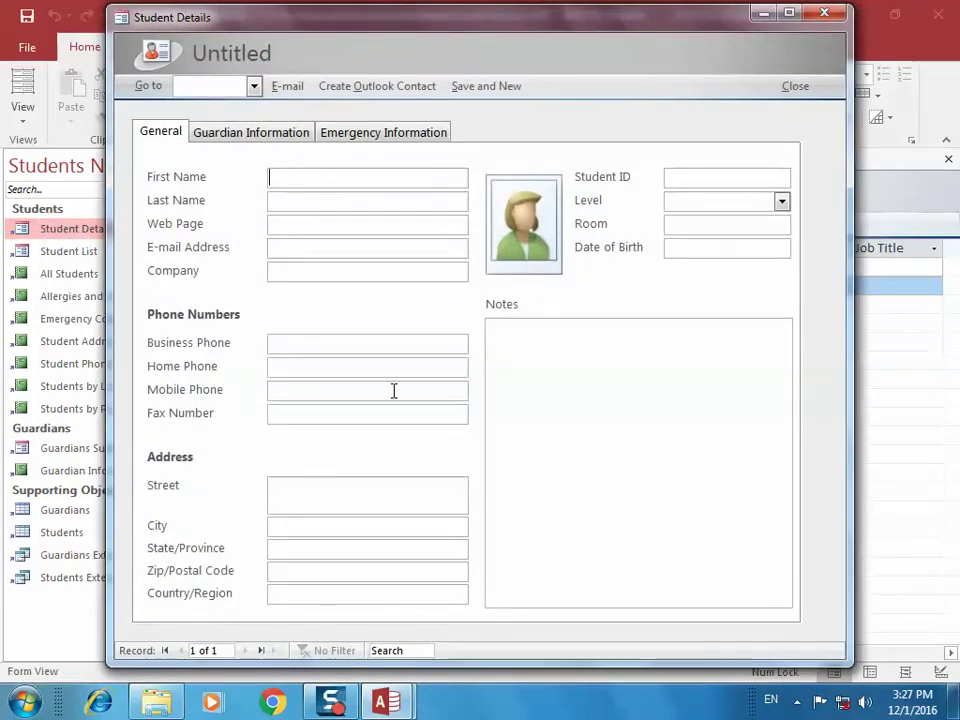
pyautogui.click(822, 14)
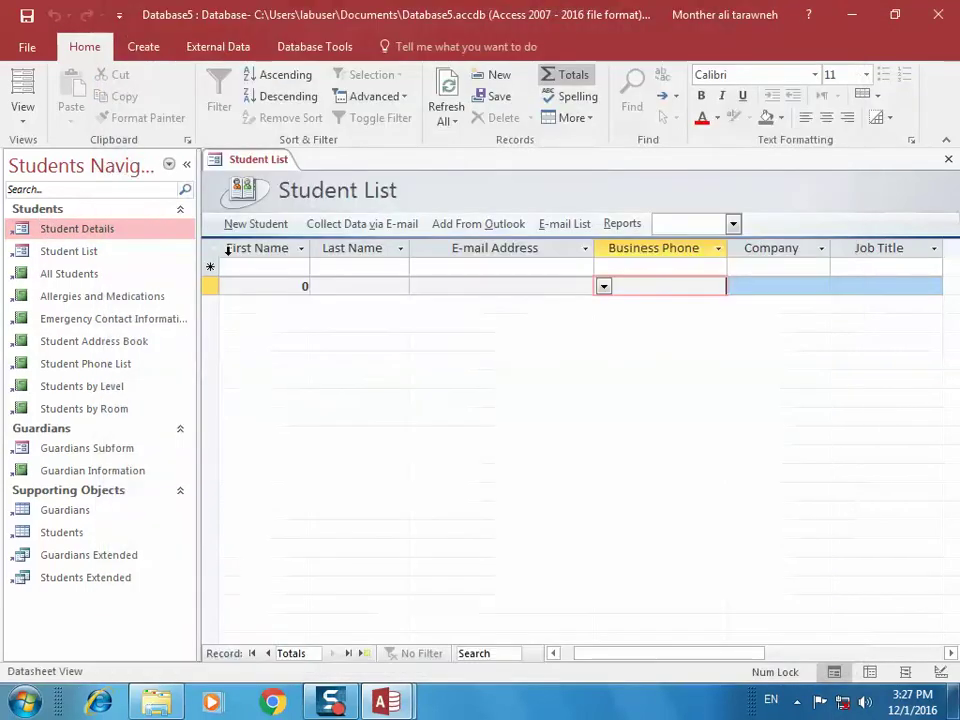
pyautogui.doubleClick(90, 320)
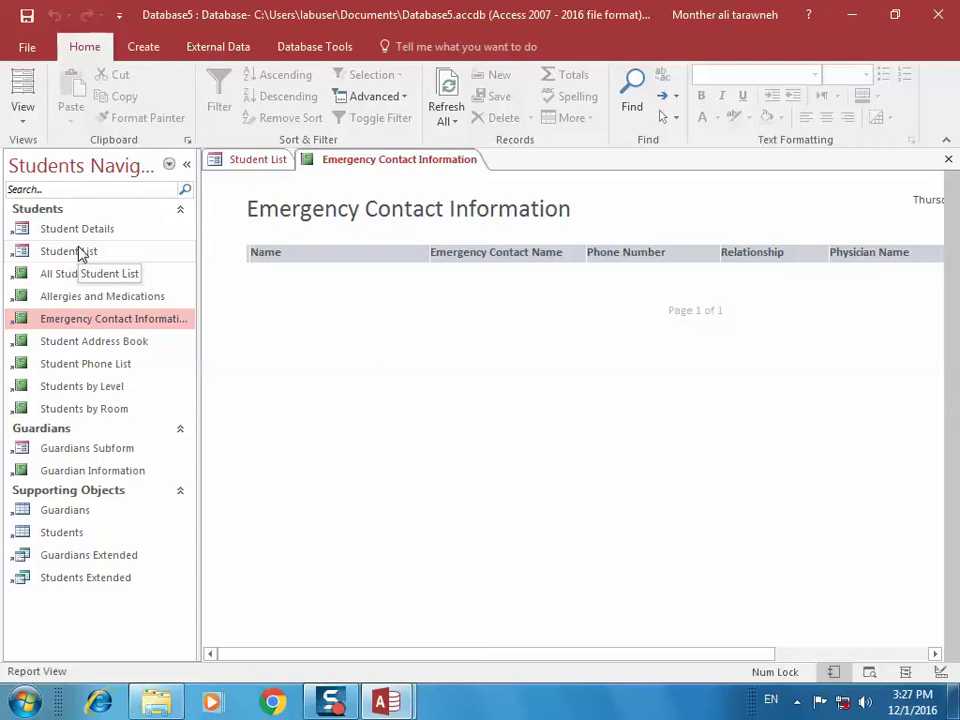
# Step: Switch to the Course_Student database and review the customization options of the Quick Access Toolbar without changing any
pyautogui.moveTo(385, 700)
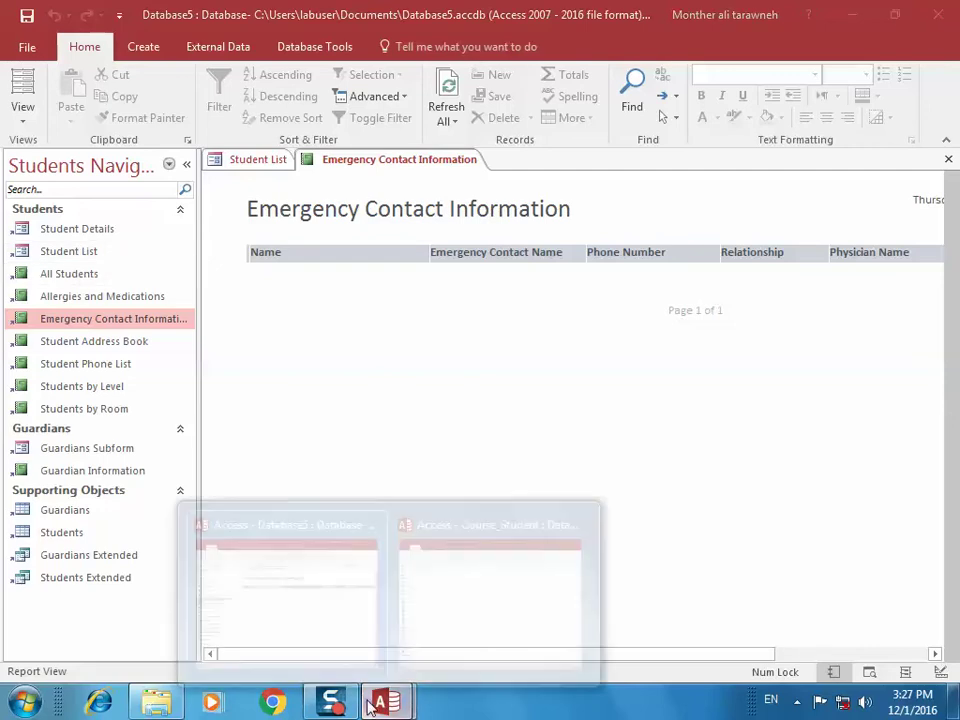
pyautogui.click(418, 663)
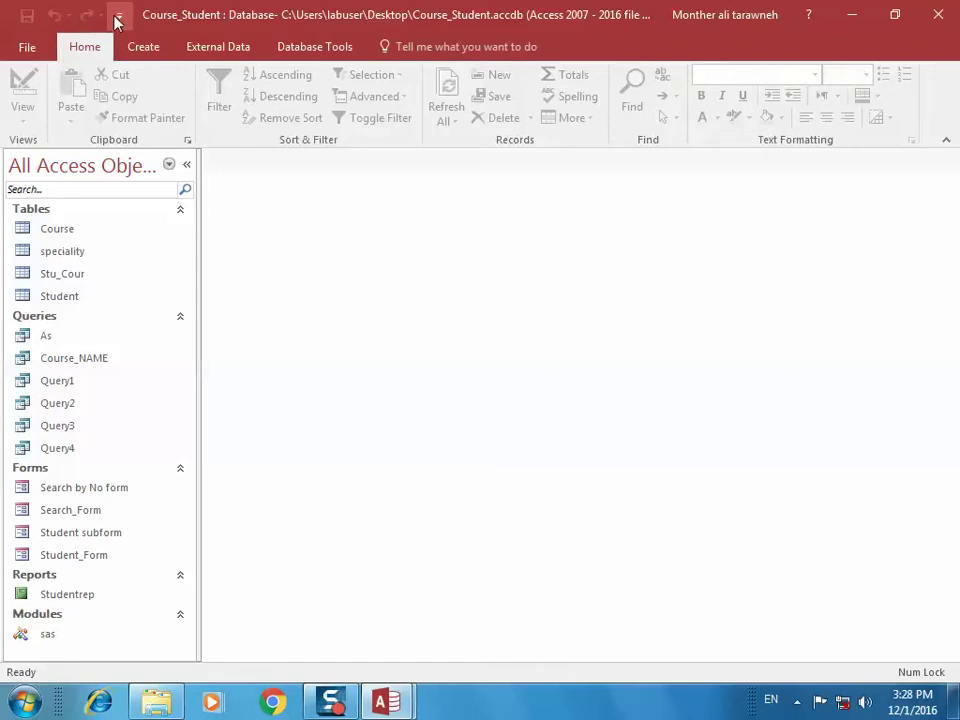
pyautogui.click(77, 229)
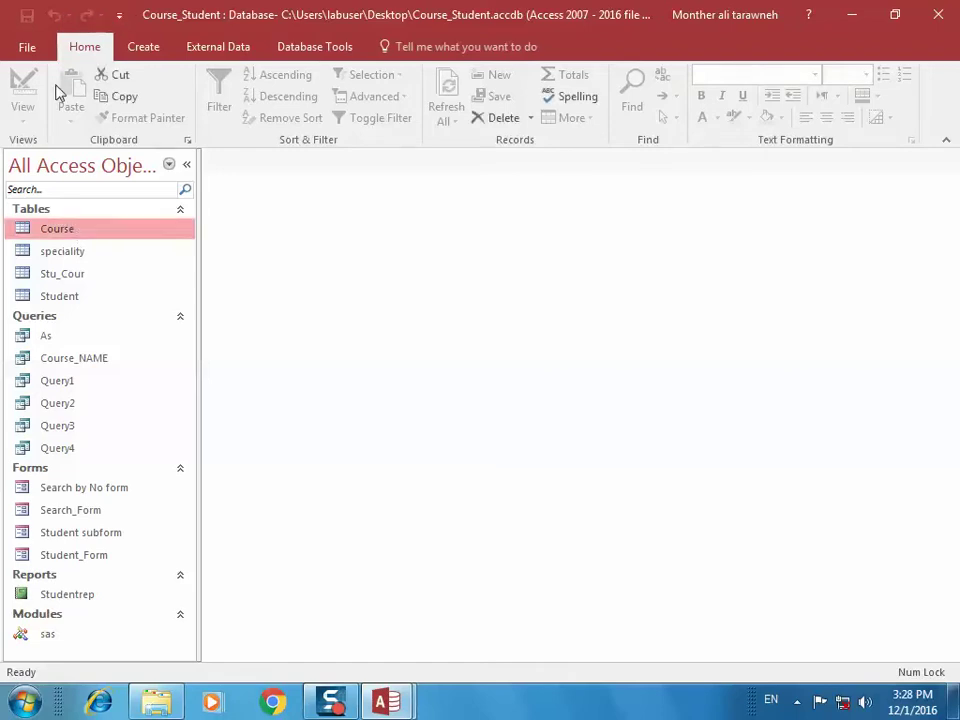
pyautogui.click(119, 16)
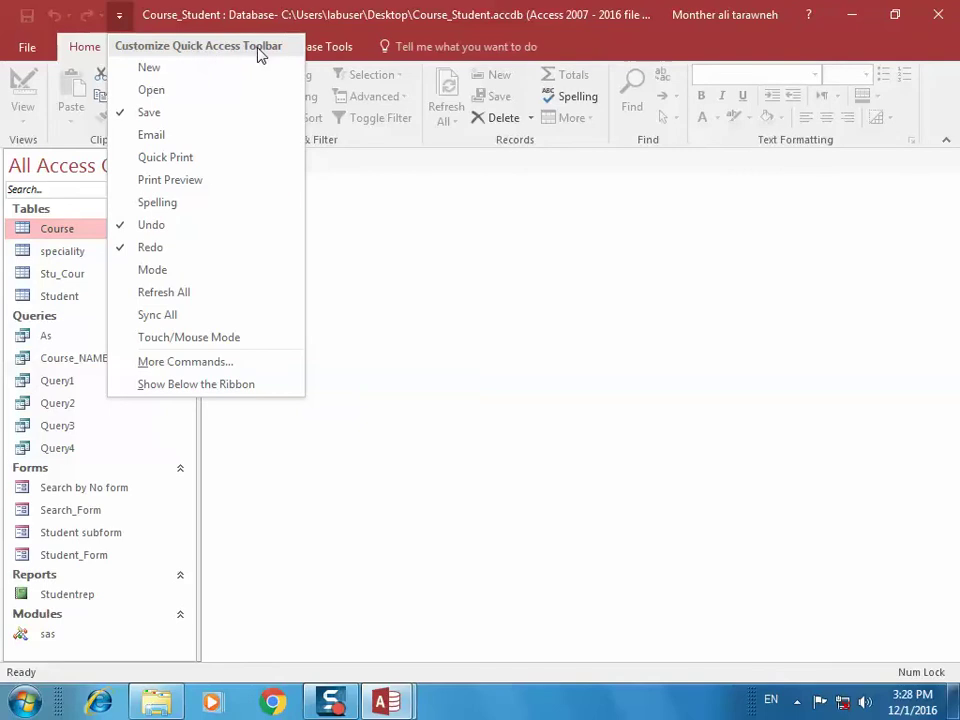
pyautogui.click(186, 9)
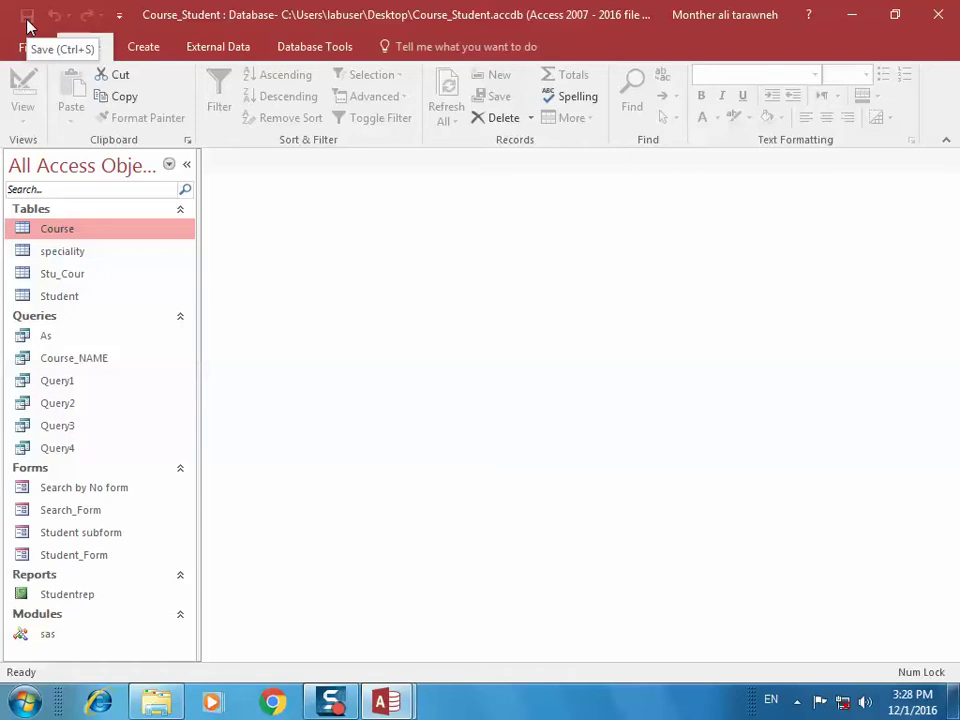
# Step: Examine the ribbon commands for home, object creation, external data and database tools without running any
pyautogui.click(410, 47)
pyautogui.click(313, 47)
pyautogui.click(203, 47)
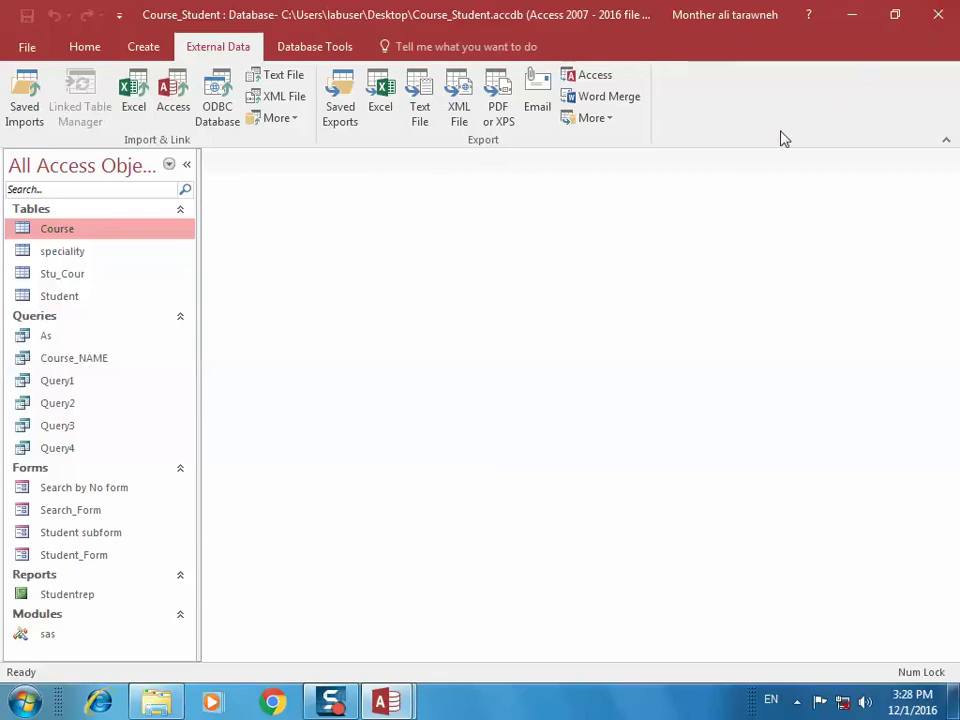
pyautogui.click(42, 46)
pyautogui.click(40, 40)
pyautogui.click(82, 47)
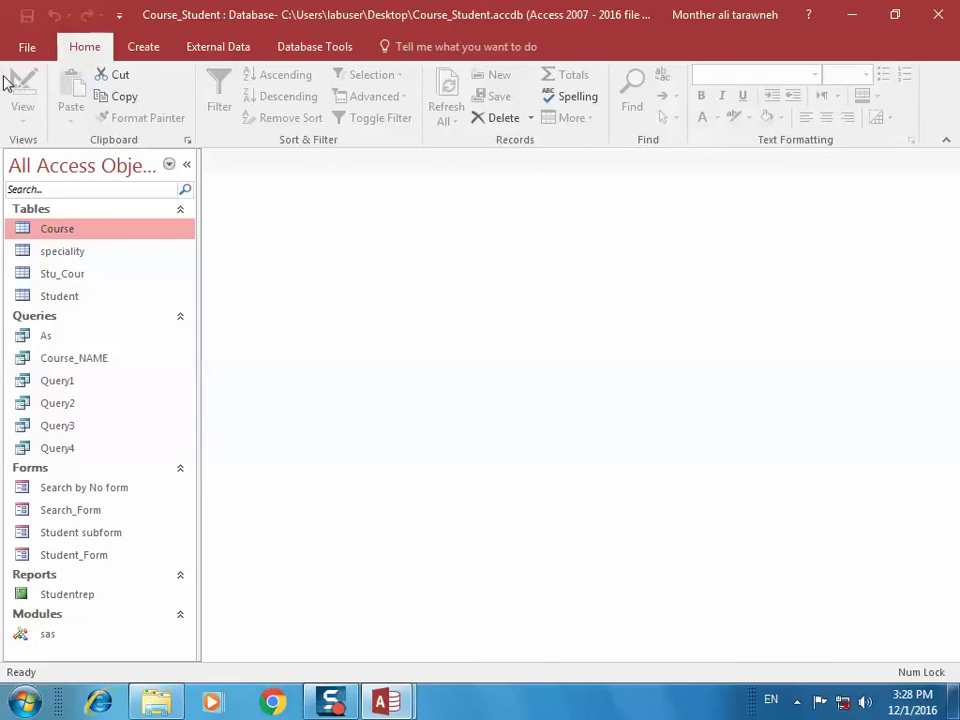
pyautogui.click(16, 45)
pyautogui.click(55, 40)
pyautogui.click(322, 48)
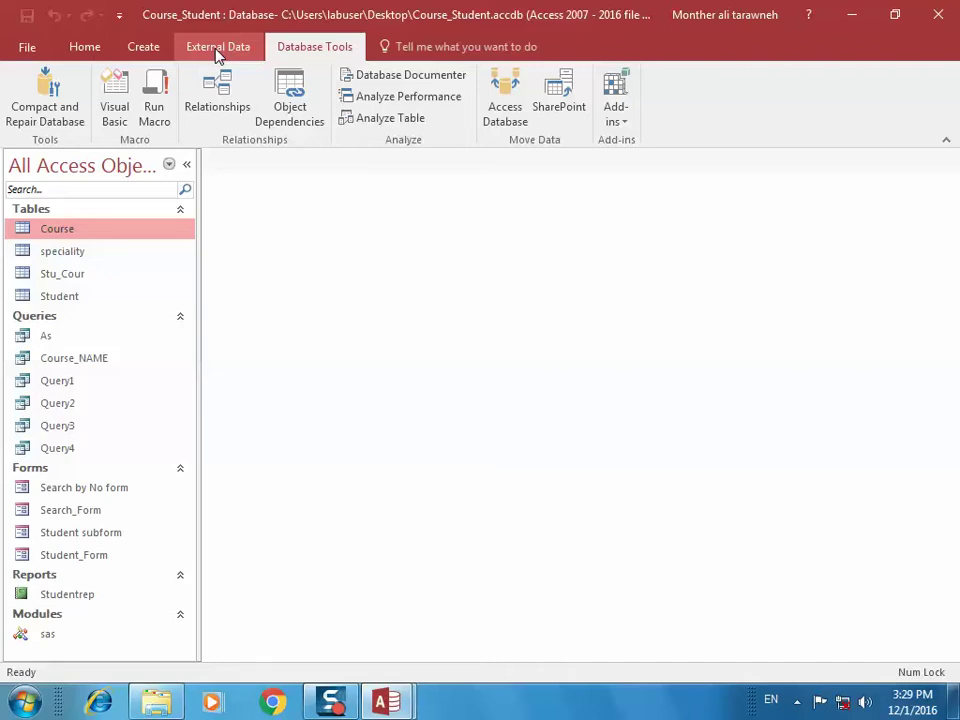
pyautogui.click(92, 48)
pyautogui.click(128, 52)
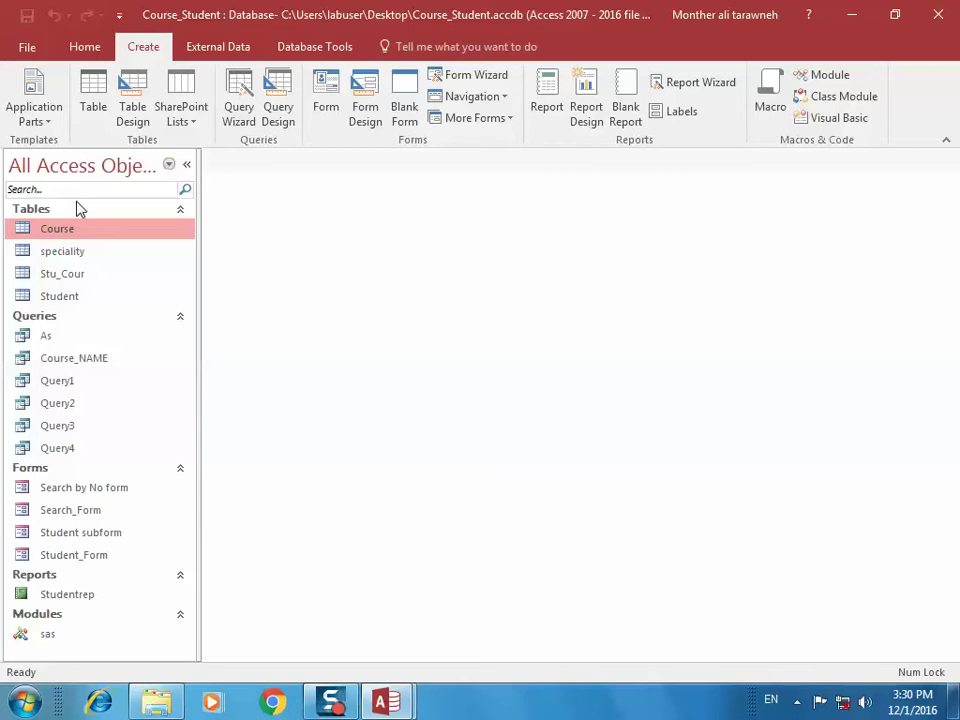
# Step: Open the Course, speciality, Stu_Cour and Student tables in Datasheet View
pyautogui.click(66, 254)
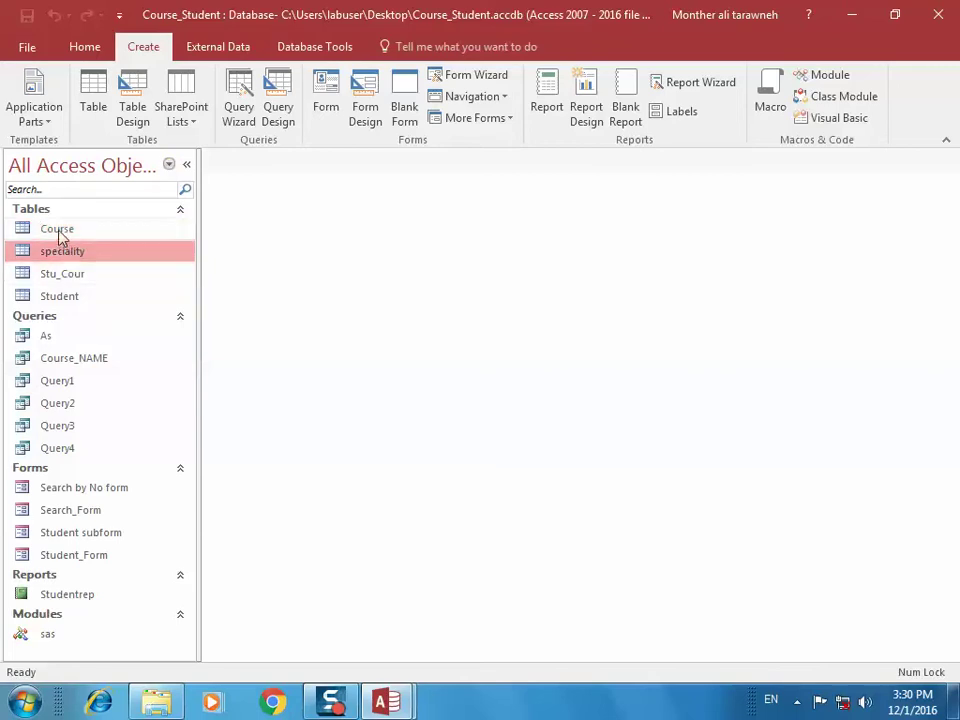
pyautogui.doubleClick(58, 229)
pyautogui.doubleClick(58, 252)
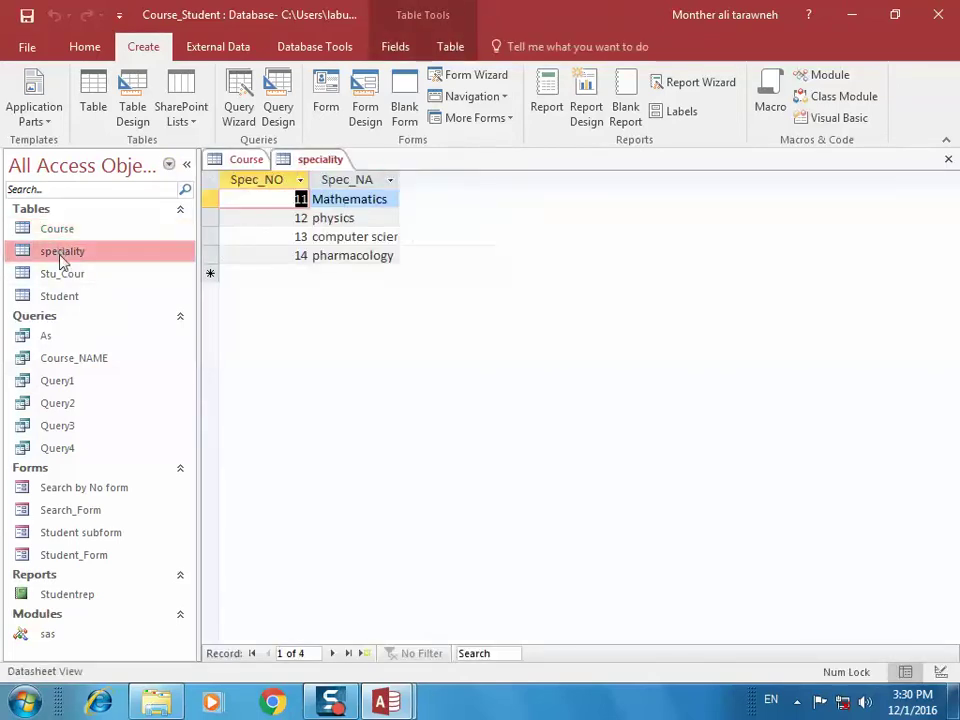
pyautogui.doubleClick(60, 275)
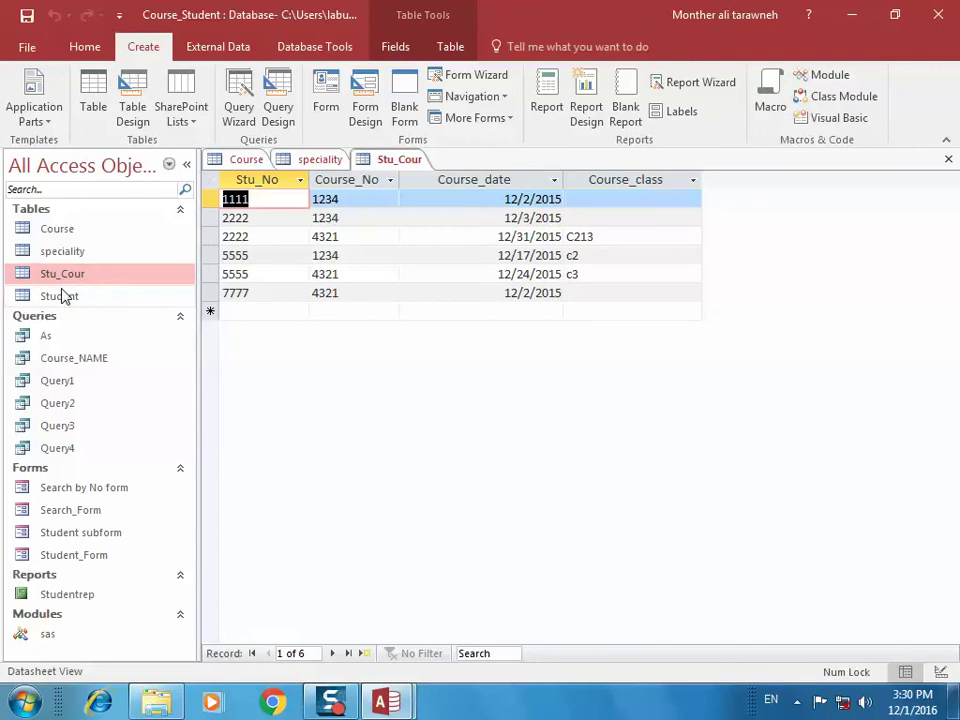
pyautogui.click(62, 296)
pyautogui.doubleClick(62, 296)
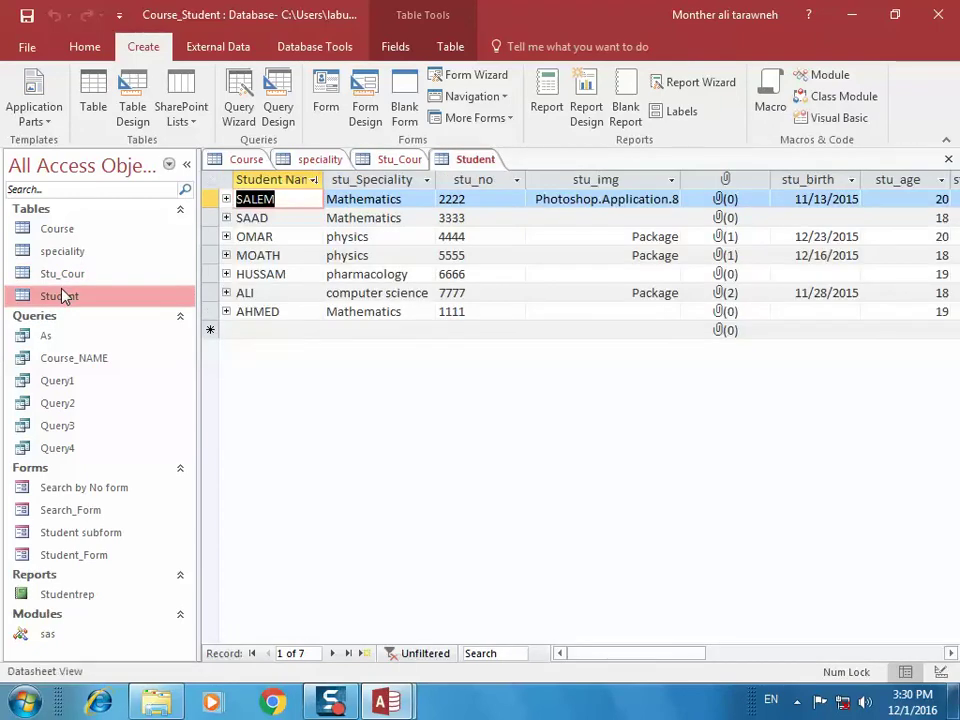
# Step: Try grouping the database objects by Created Date and Modified Date, and restore the Object Type grouping
pyautogui.click(169, 166)
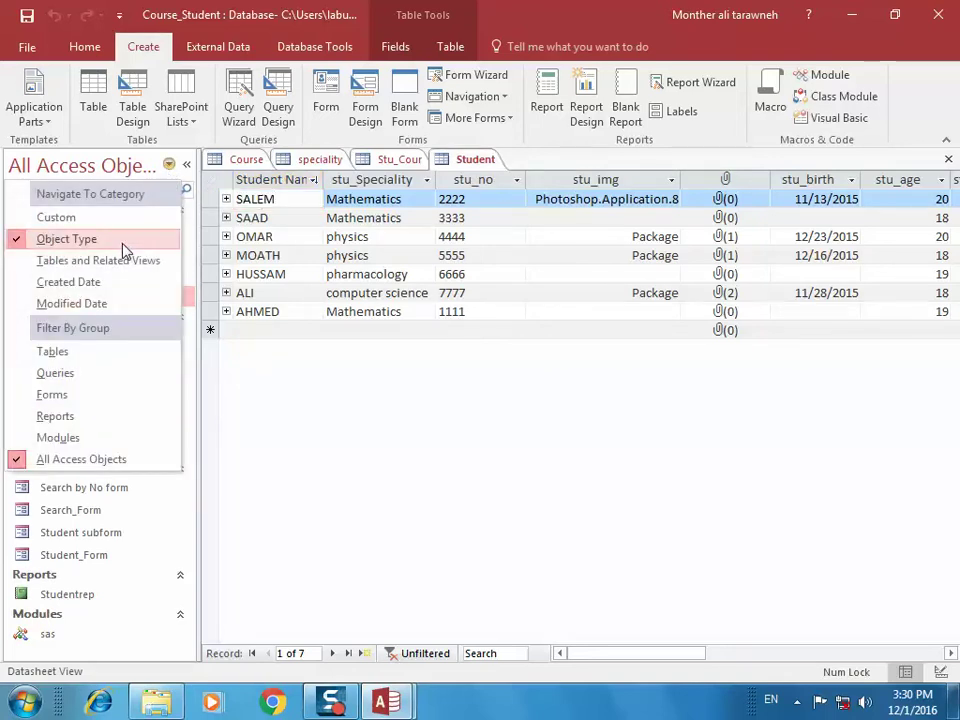
pyautogui.click(116, 282)
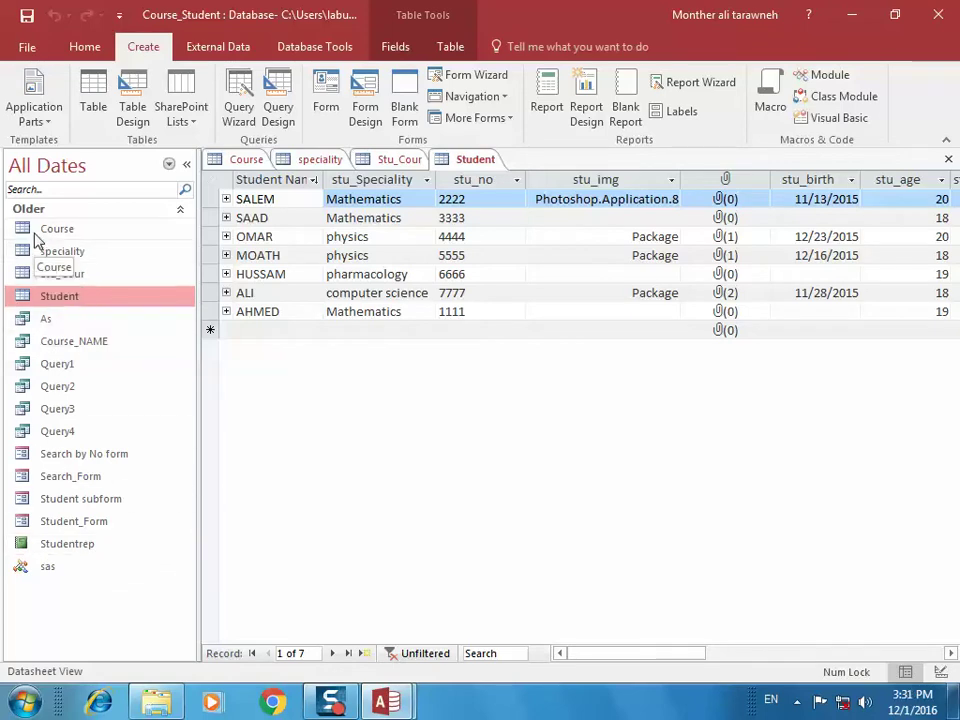
pyautogui.click(169, 166)
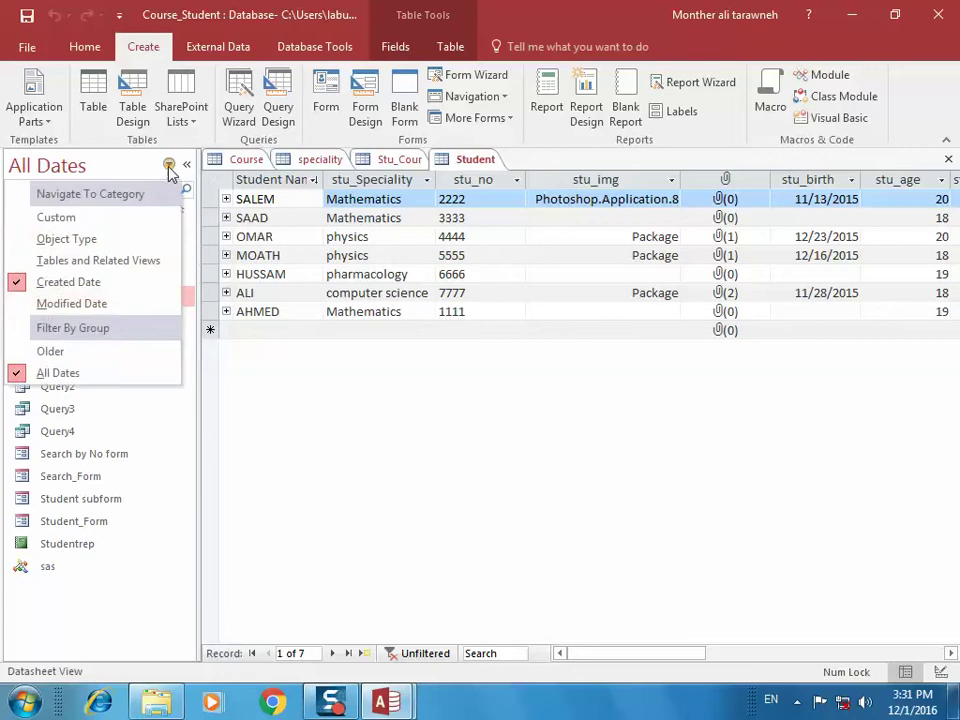
pyautogui.click(94, 302)
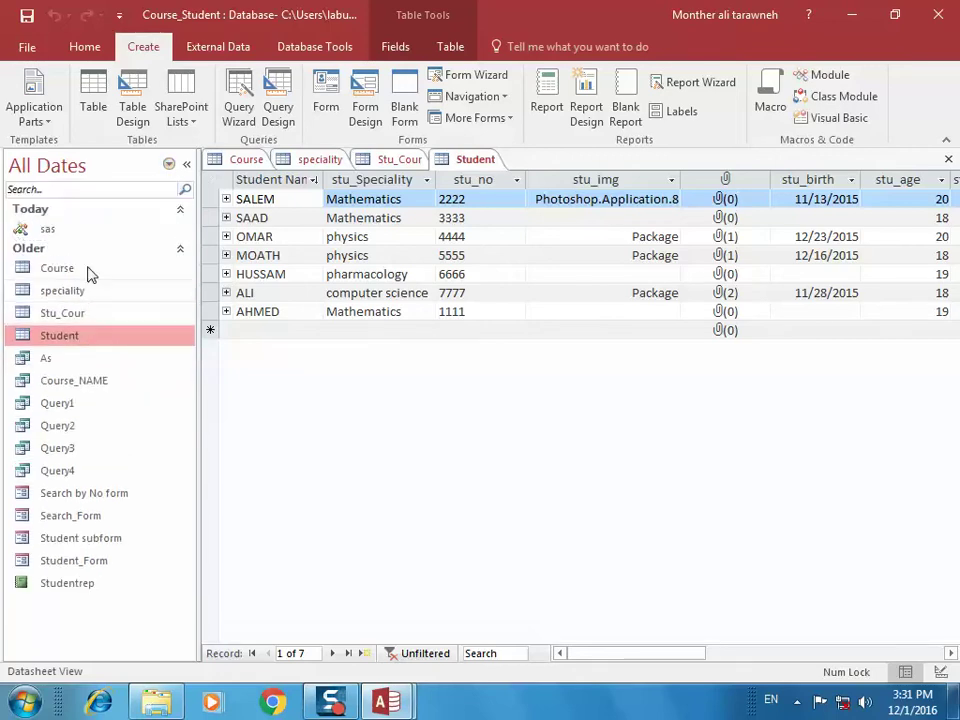
pyautogui.click(169, 165)
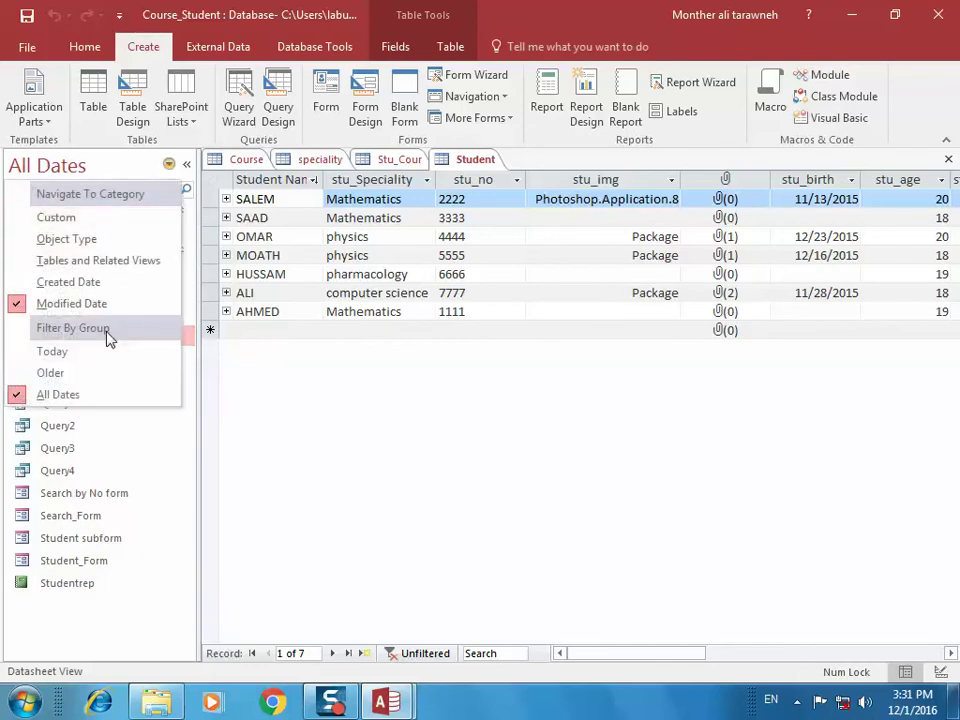
pyautogui.click(102, 240)
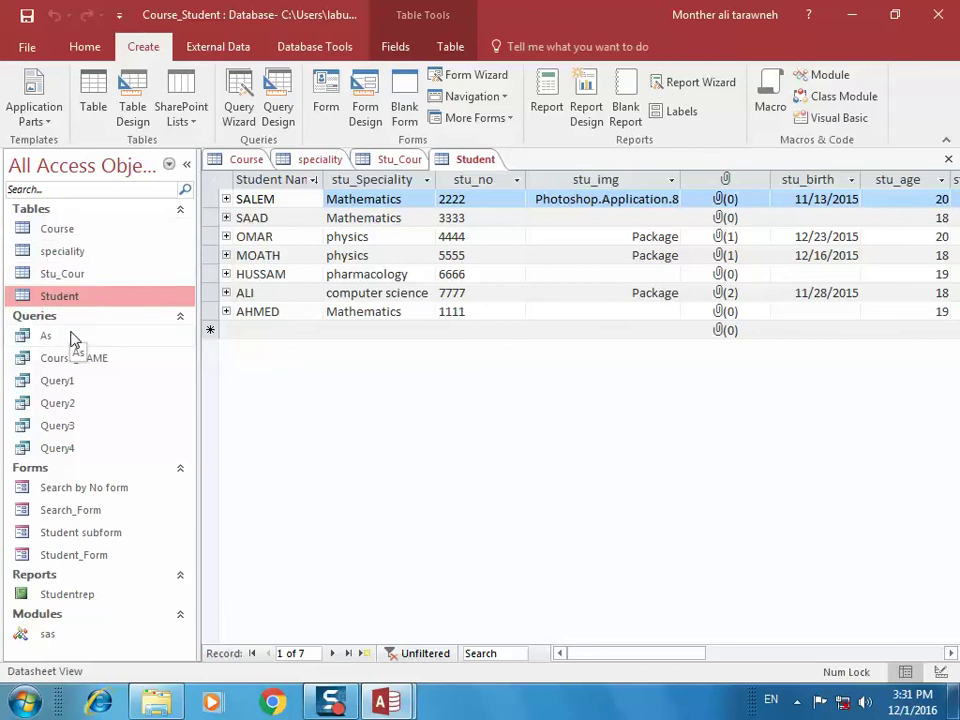
# Step: Try grouping the database objects by Tables and Related Views, and return to the Object Type grouping
pyautogui.click(170, 168)
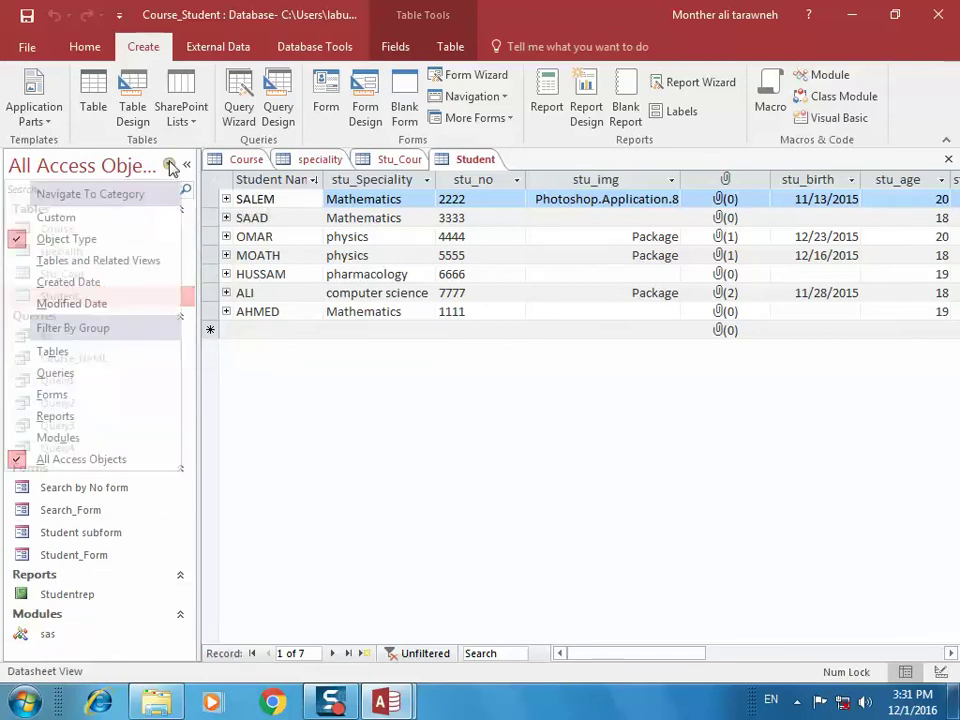
pyautogui.click(120, 262)
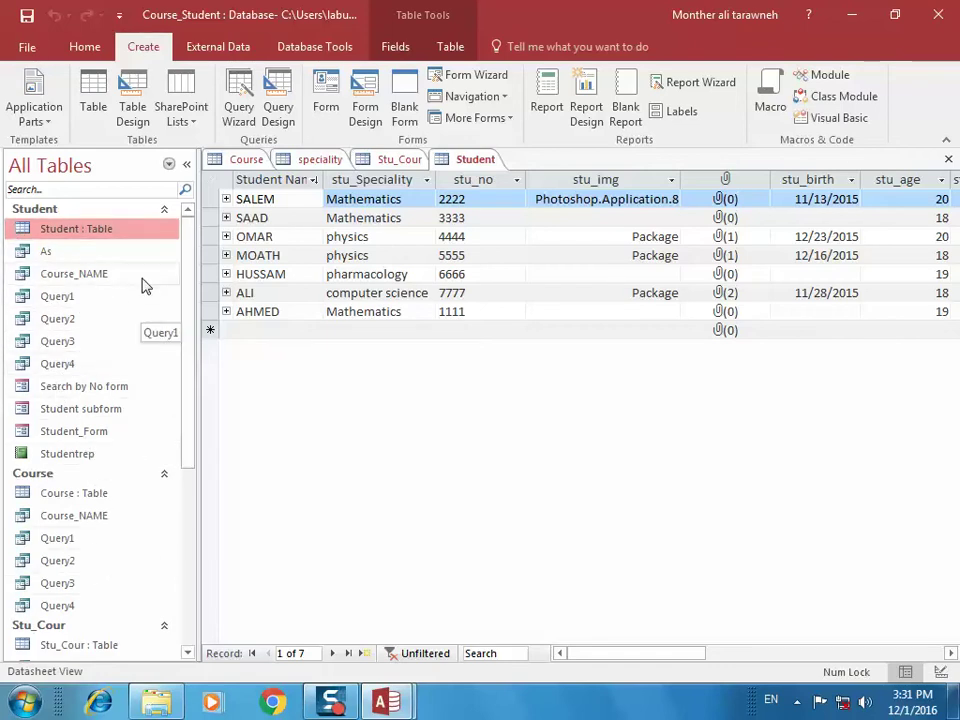
pyautogui.click(169, 164)
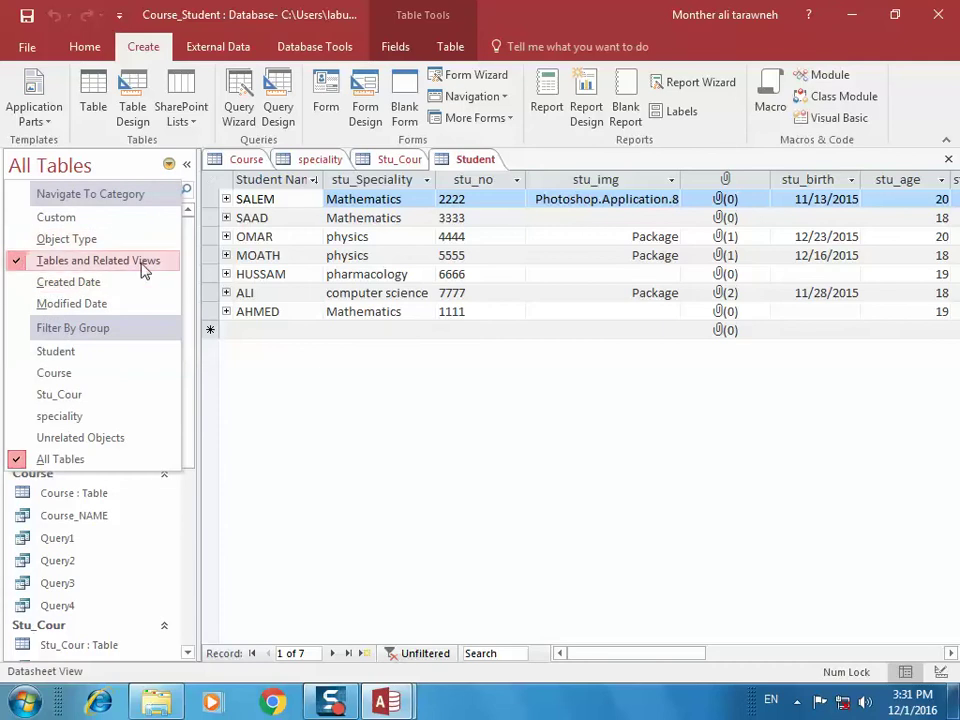
pyautogui.click(137, 244)
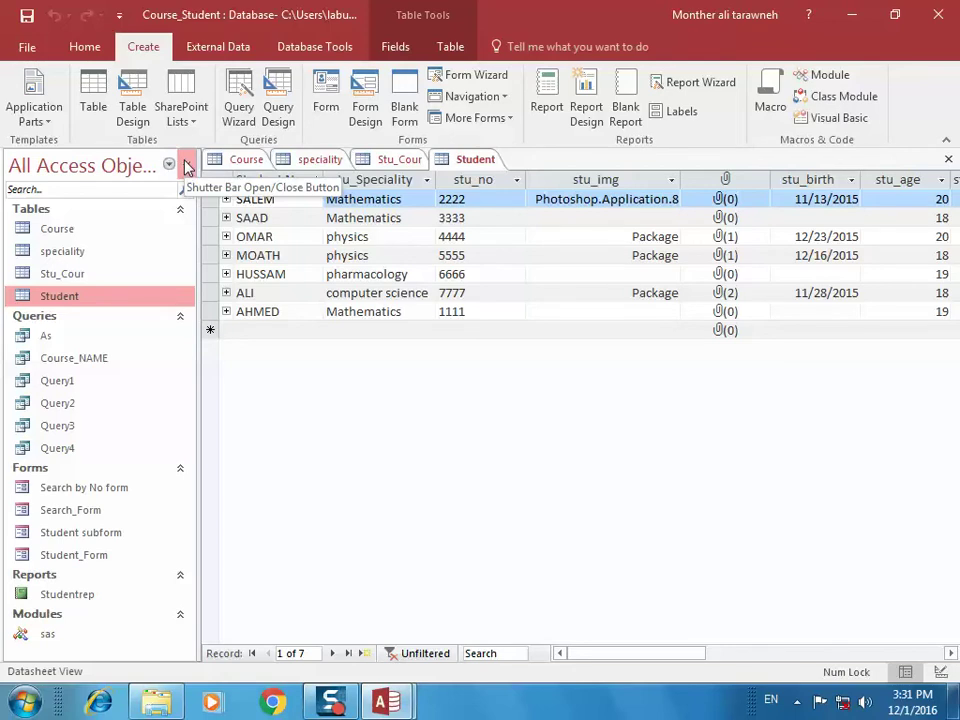
# Step: Collapse and reopen the navigation pane, and inspect several stu_img cells in the Student table
pyautogui.click(187, 166)
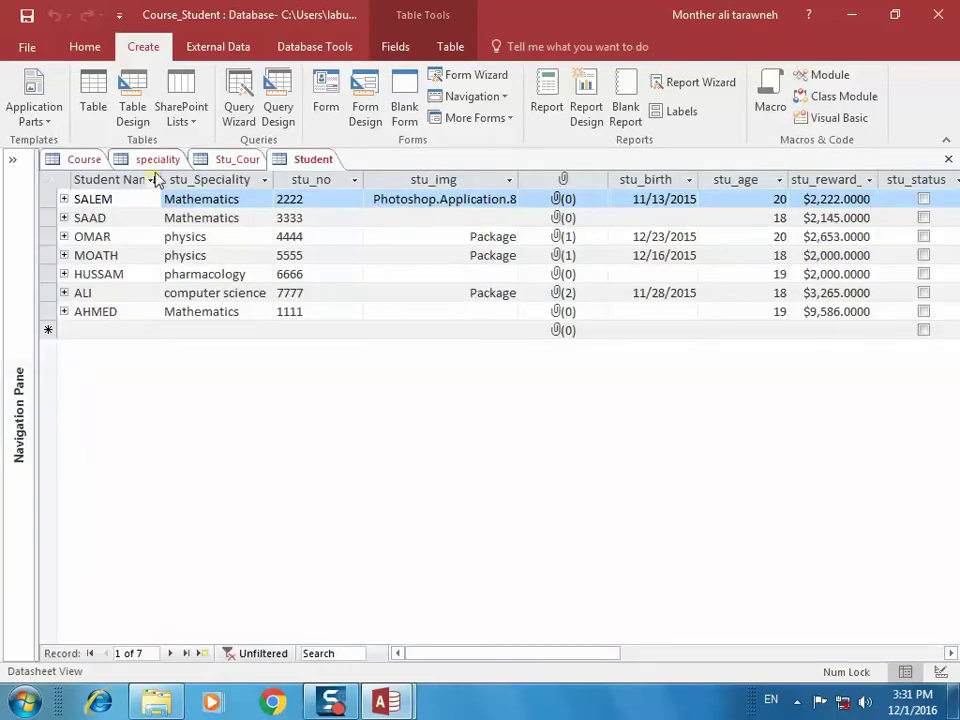
pyautogui.click(11, 163)
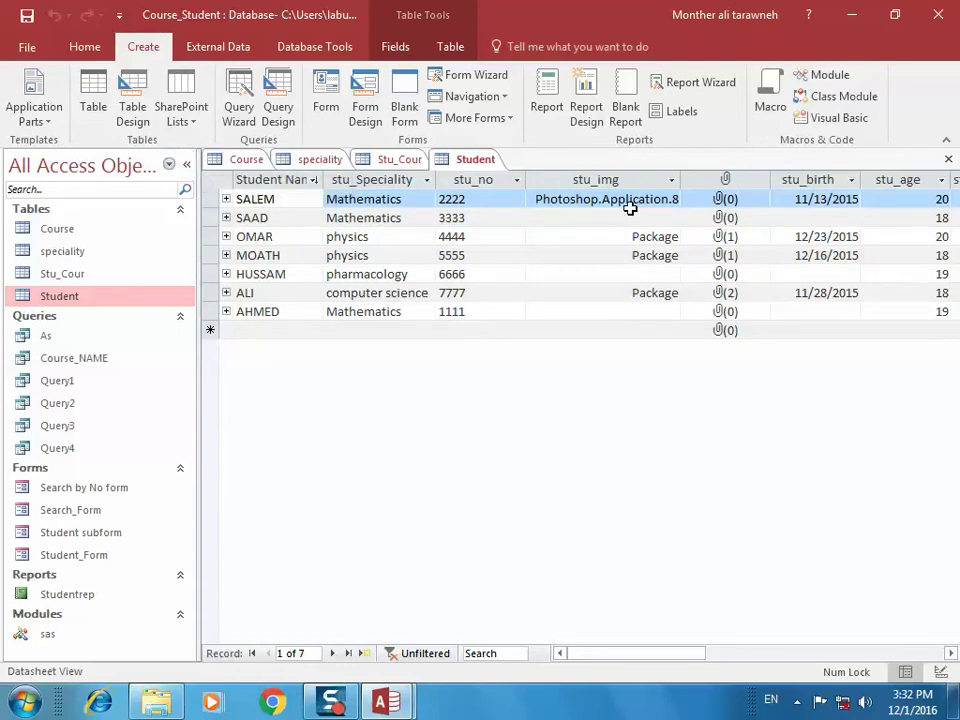
pyautogui.click(576, 204)
pyautogui.click(575, 218)
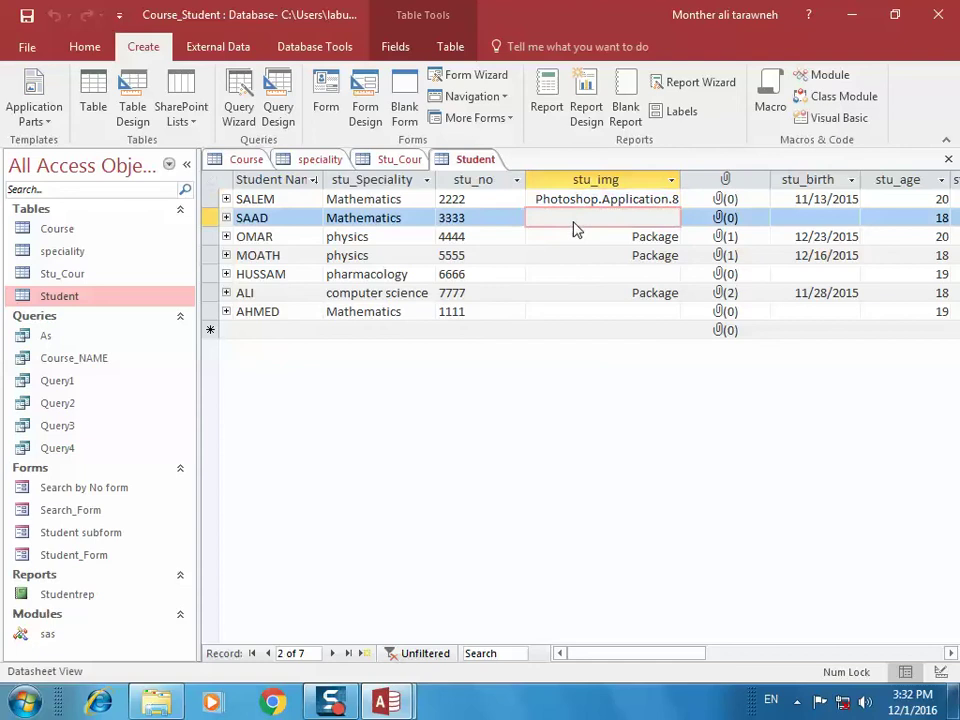
pyautogui.click(535, 256)
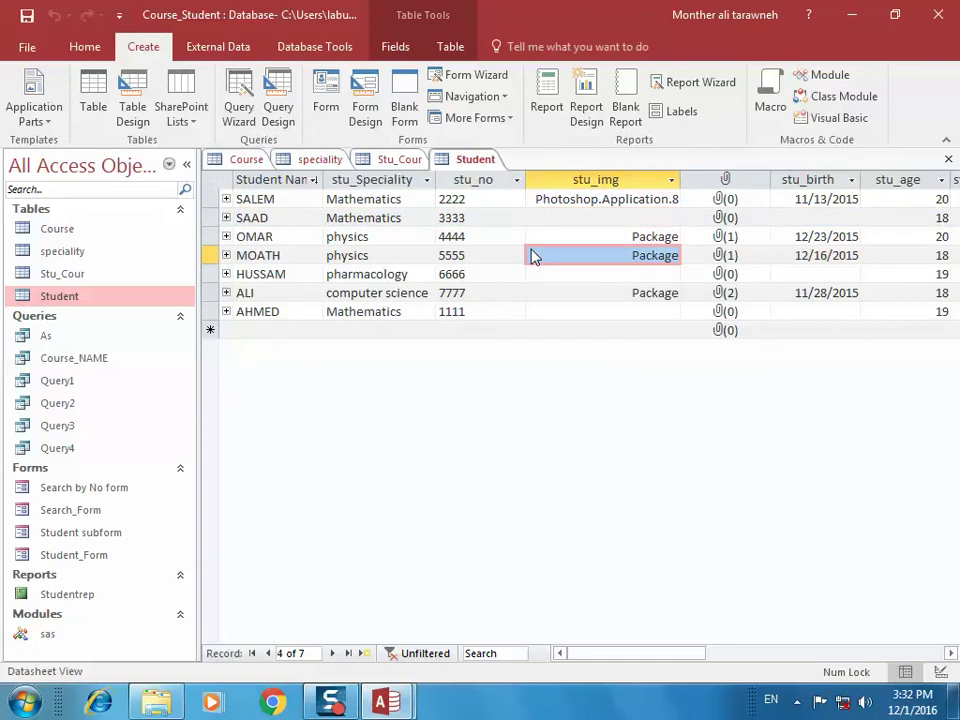
# Step: View the records of the open Stu_Cour, speciality and Course tables by switching between them
pyautogui.click(416, 165)
pyautogui.click(336, 162)
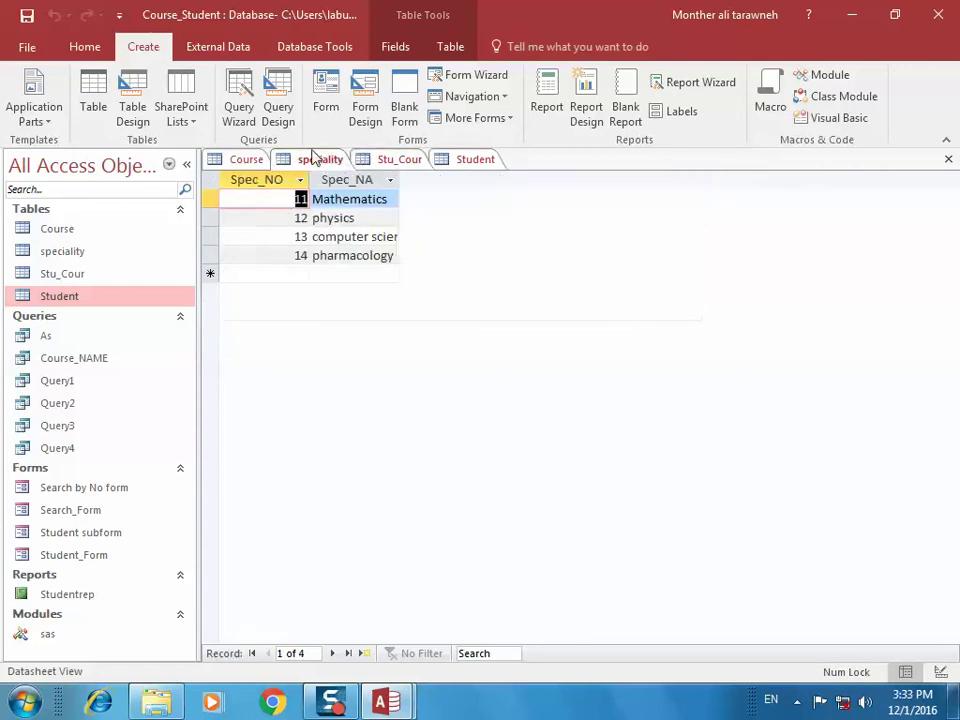
pyautogui.click(262, 160)
pyautogui.click(311, 163)
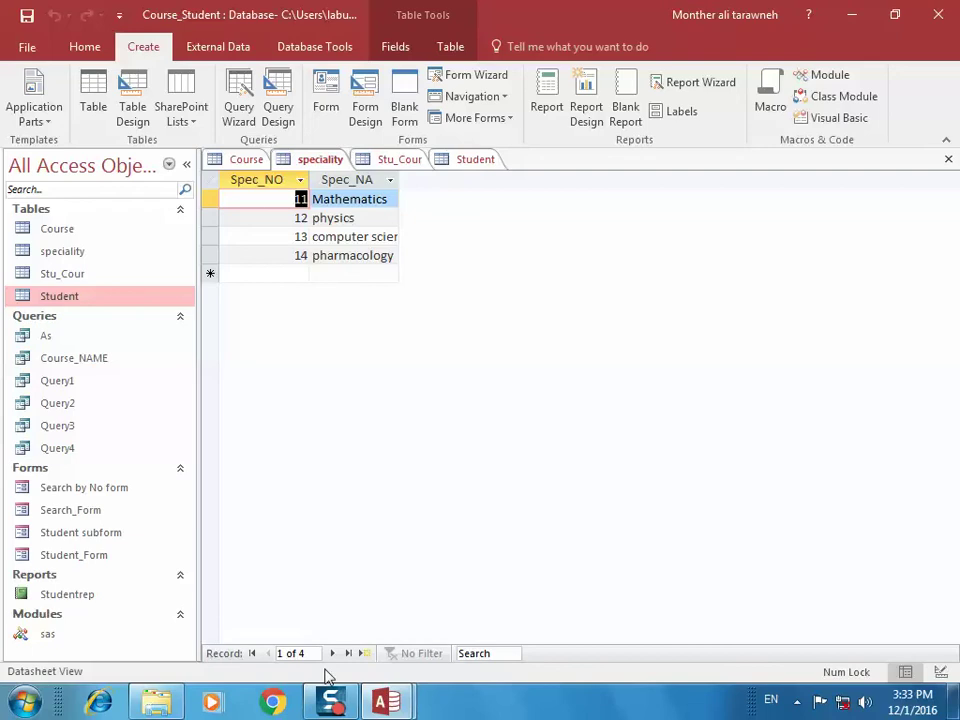
pyautogui.moveTo(335, 697)
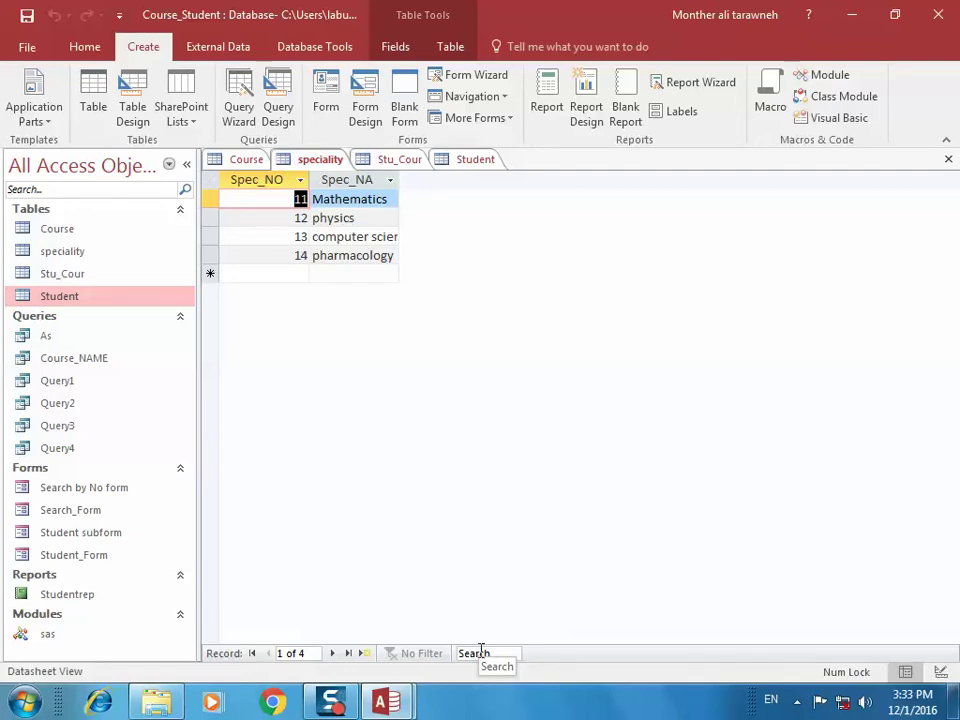
pyautogui.click(398, 160)
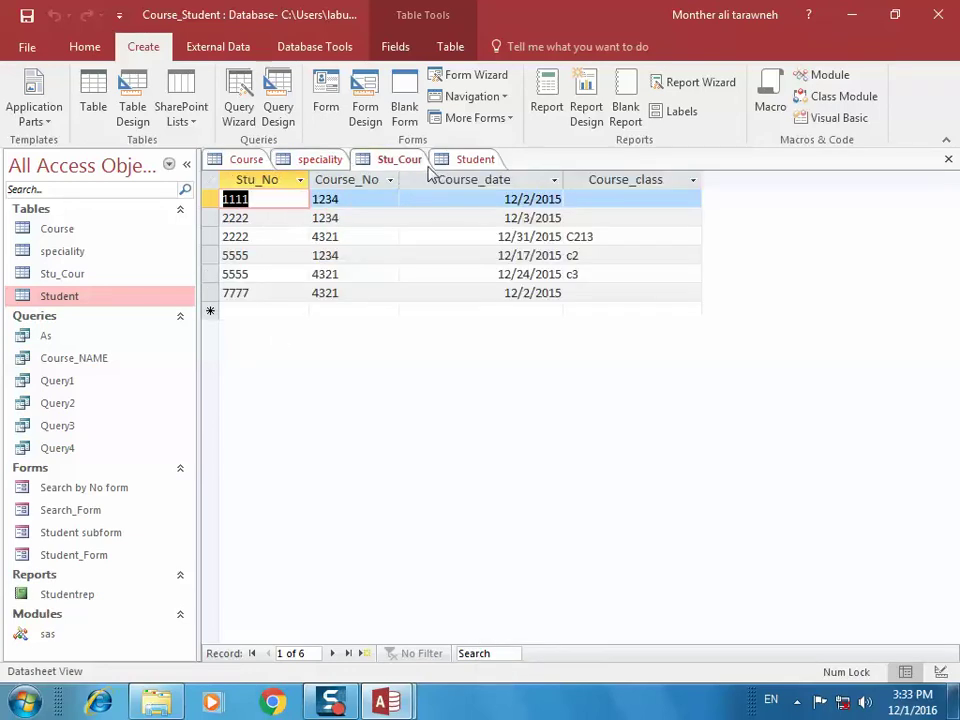
# Step: Search the records of the Student table by a student's name and by a student number
pyautogui.click(468, 160)
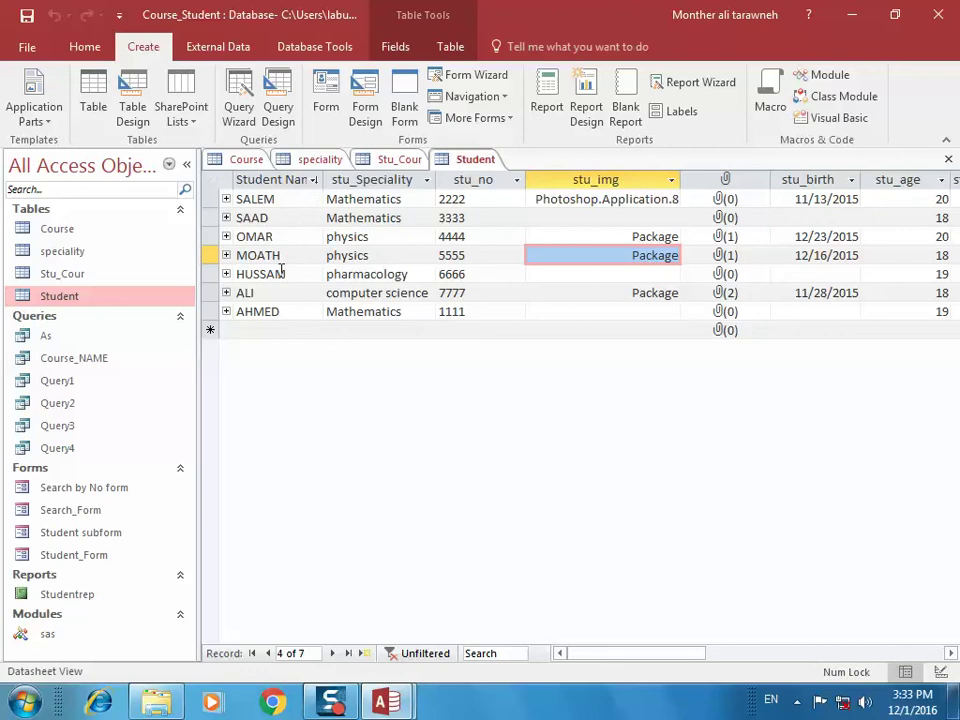
pyautogui.click(503, 651)
pyautogui.write('saad')
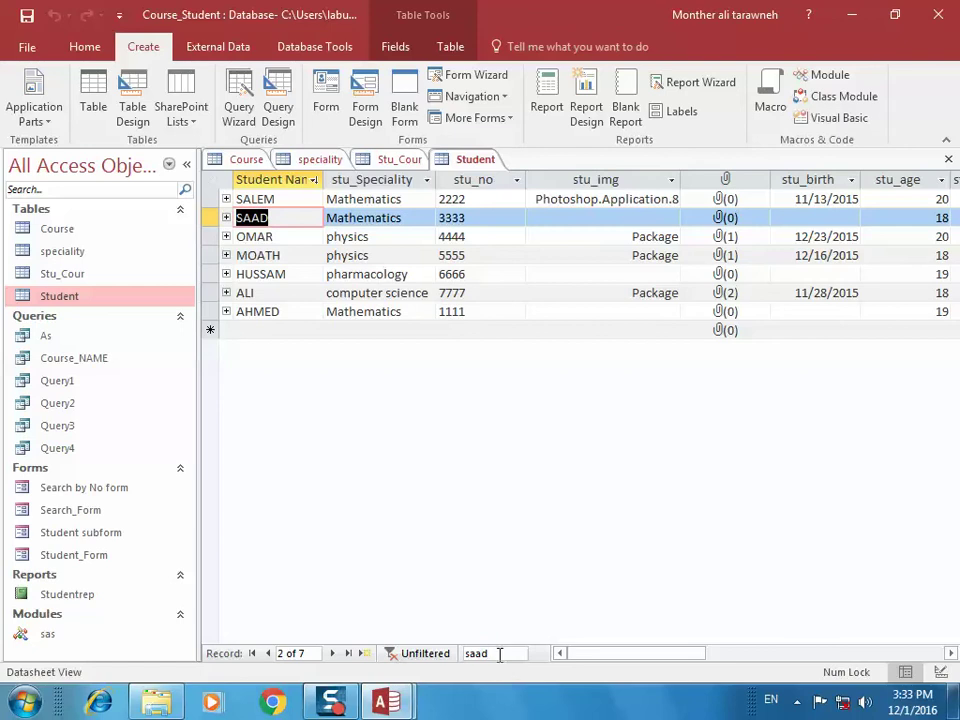
pyautogui.moveTo(497, 652); pyautogui.dragTo(456, 654)
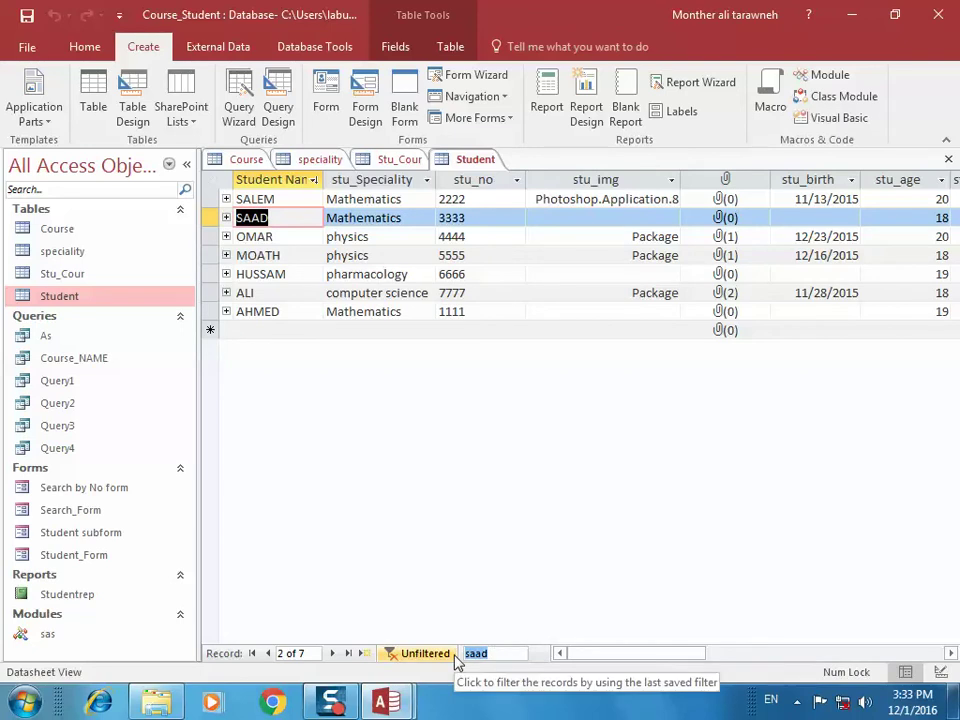
pyautogui.press('BackSpace')
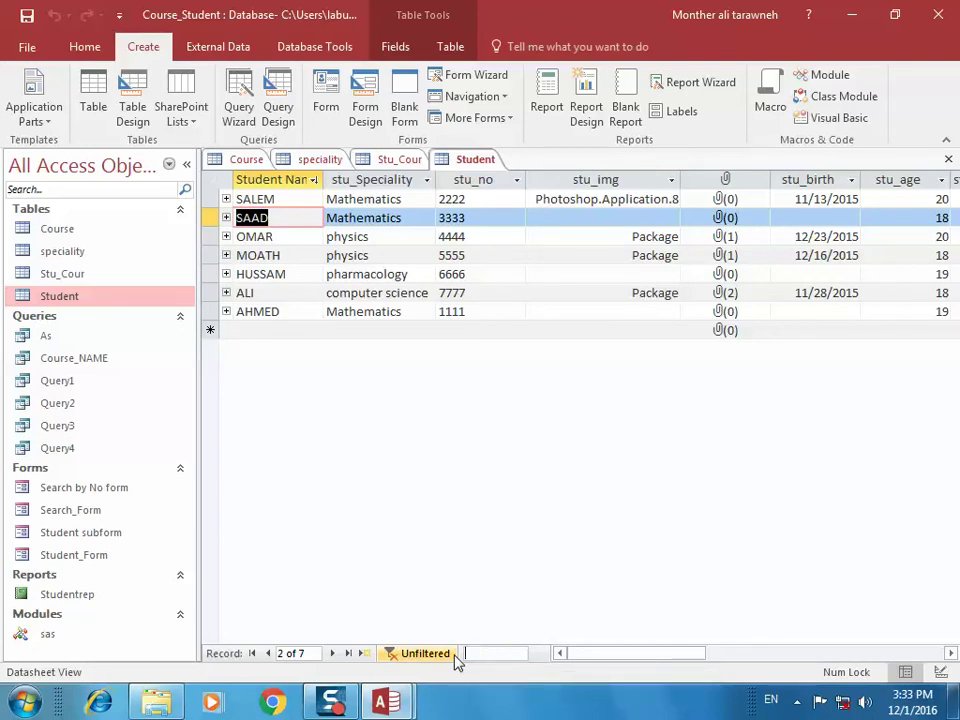
pyautogui.write('5555')
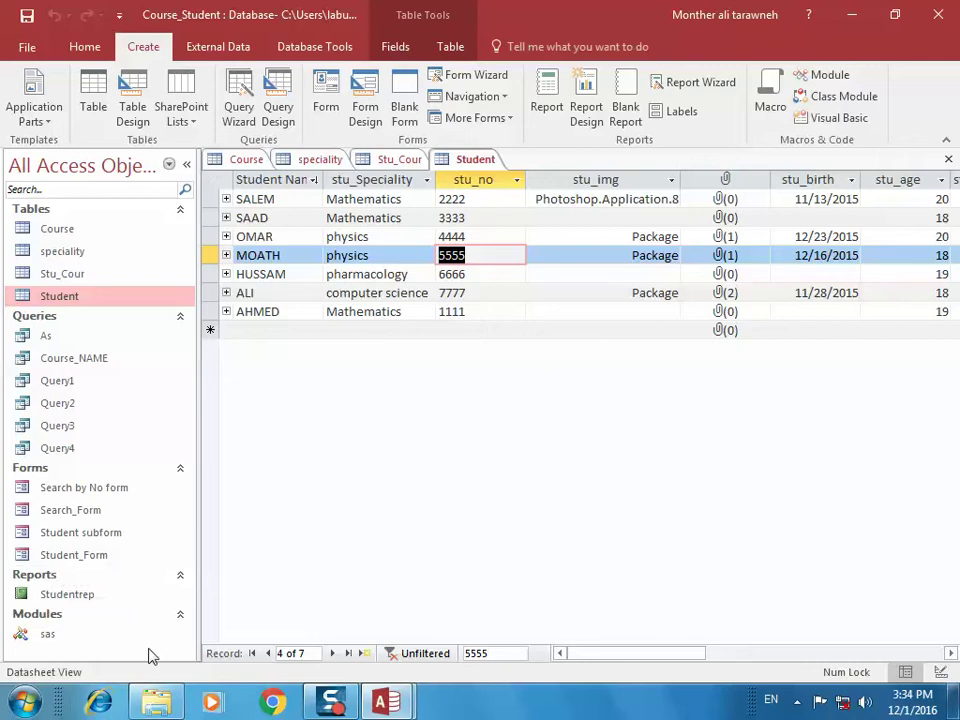
# Step: Step backward and forward through the Student table's records, and return to the first record
pyautogui.click(268, 653)
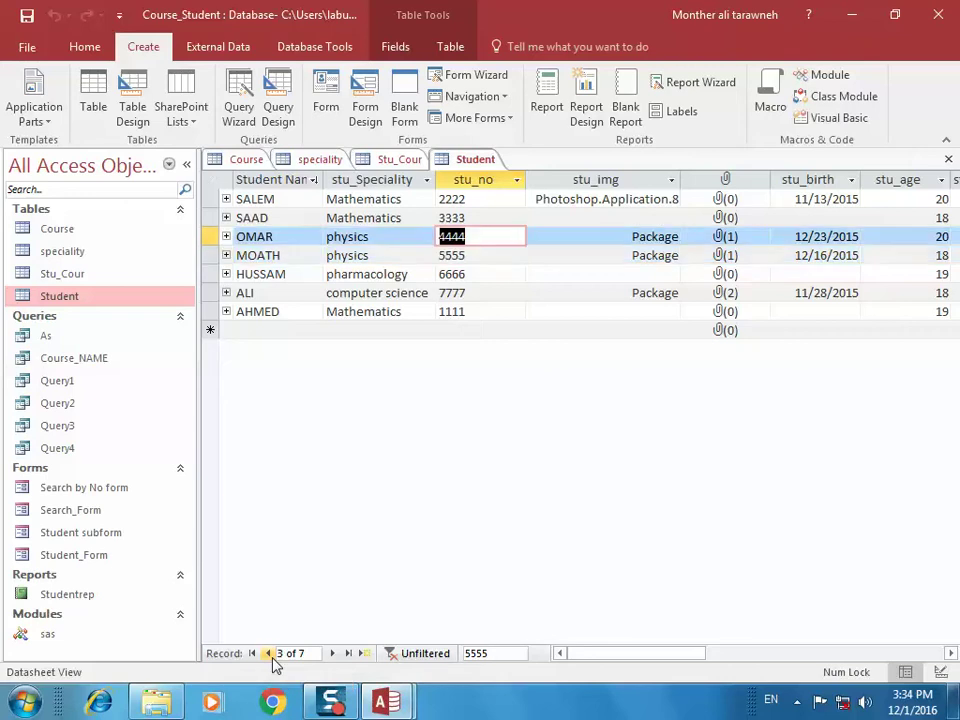
pyautogui.click(331, 653)
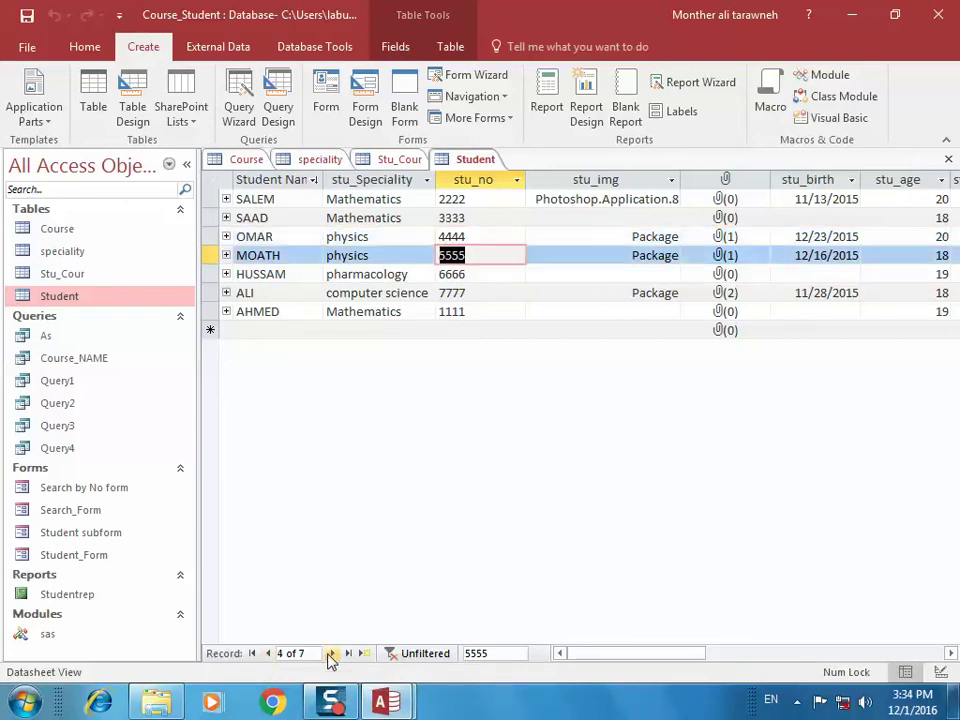
pyautogui.click(331, 653)
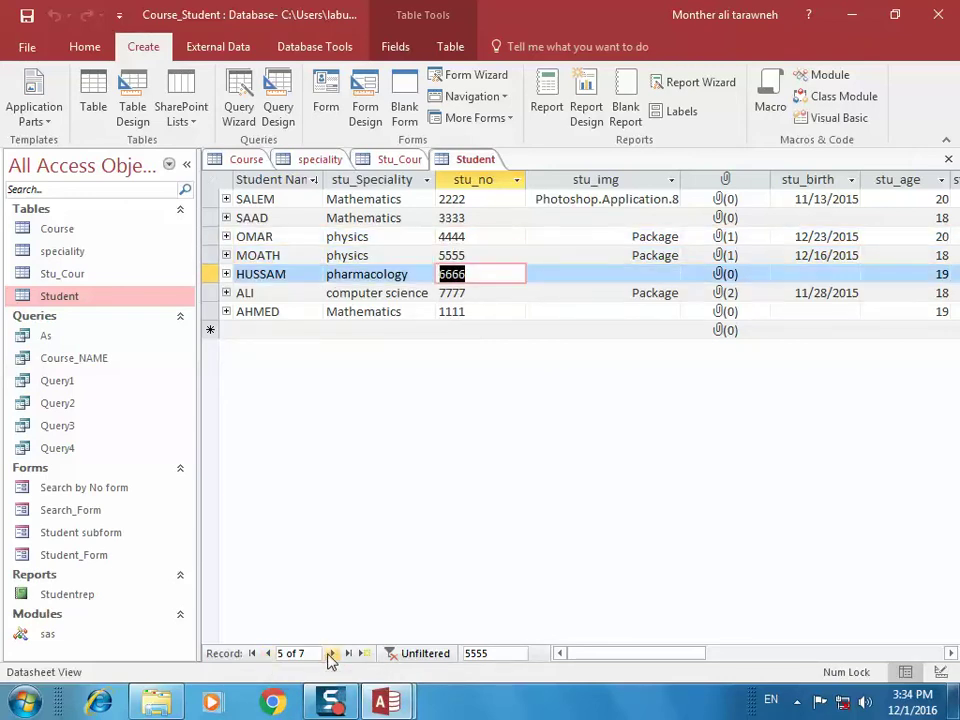
pyautogui.click(253, 653)
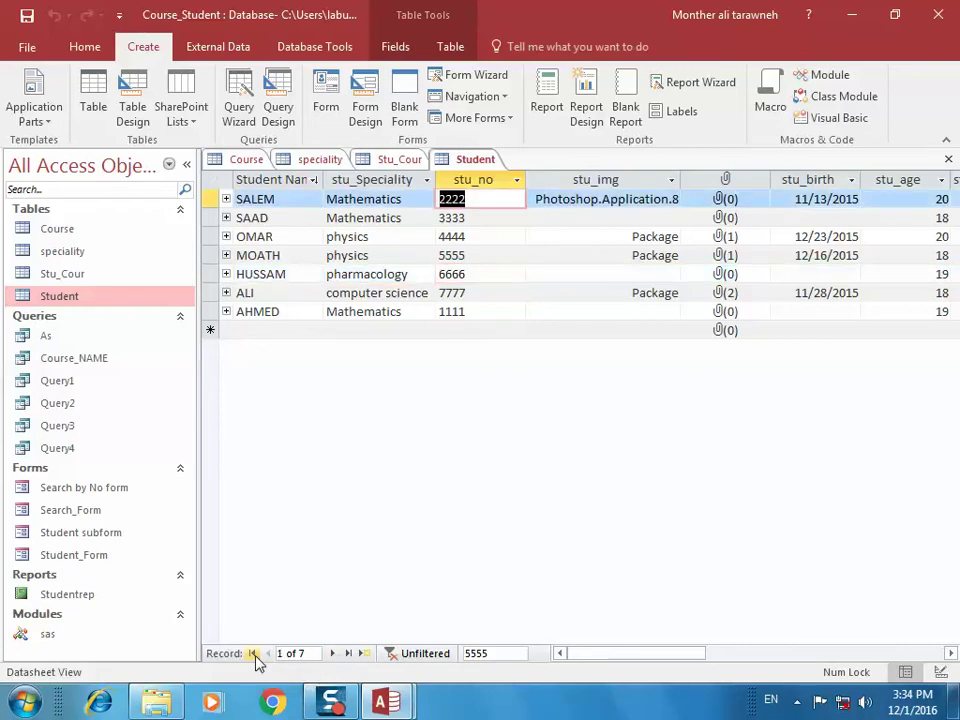
# Step: Go to the last record of the Student table, and move on to a new blank record
pyautogui.click(350, 653)
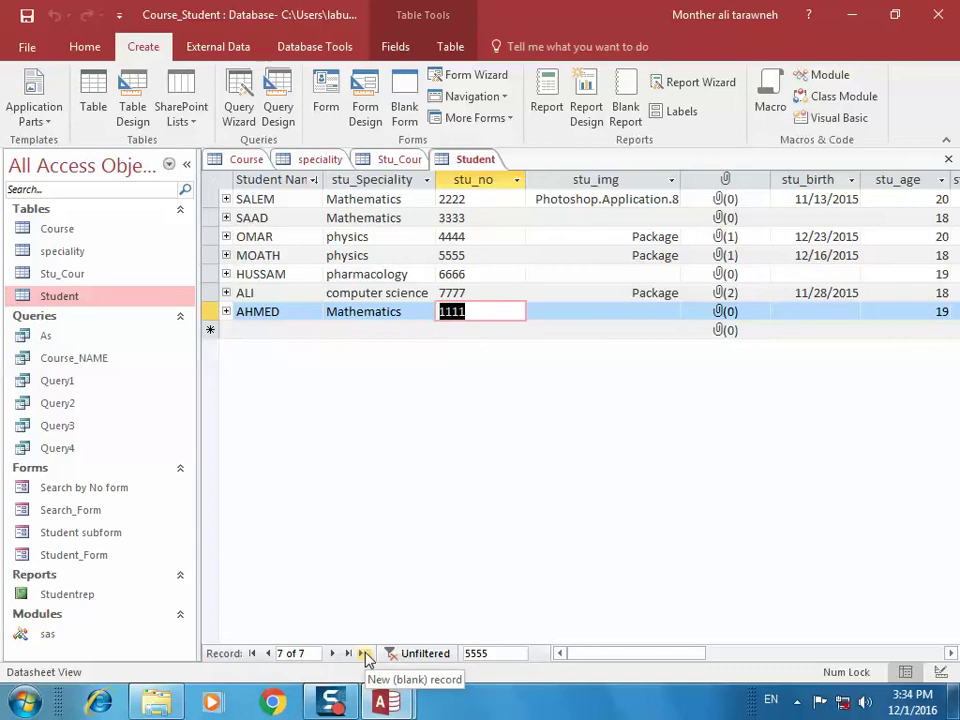
pyautogui.click(366, 655)
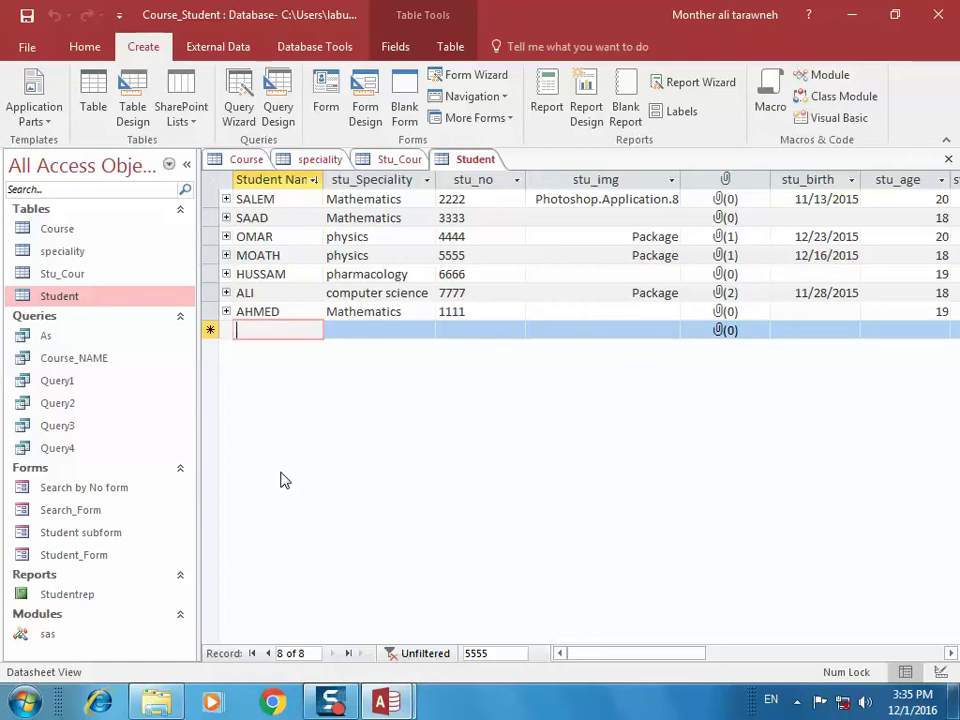
# Step: Start a new blank desktop database and name its file College
pyautogui.click(12, 50)
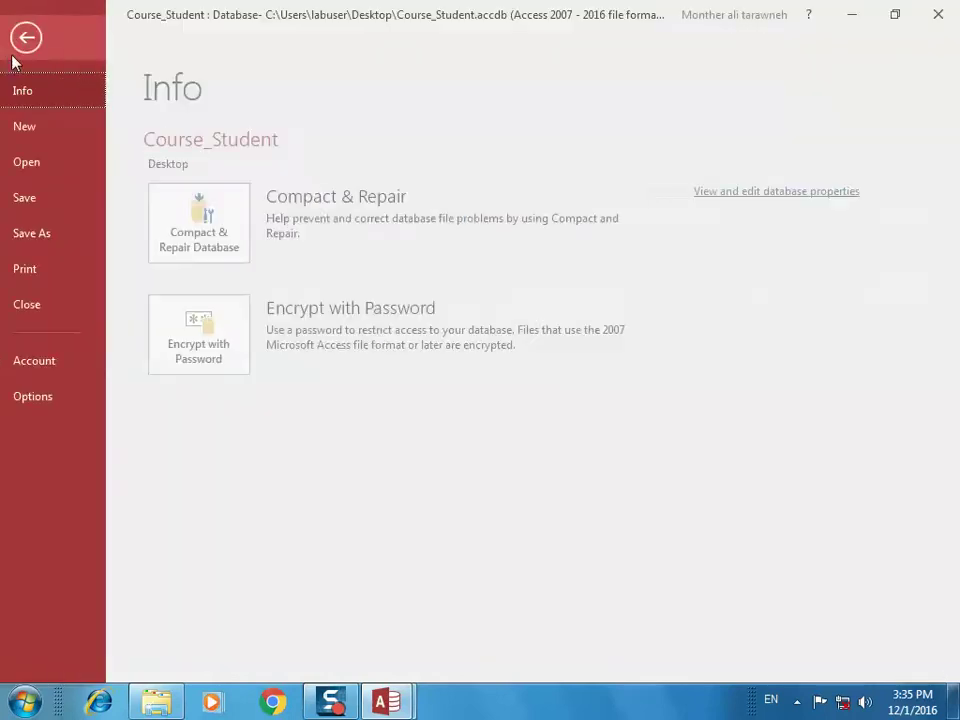
pyautogui.click(45, 128)
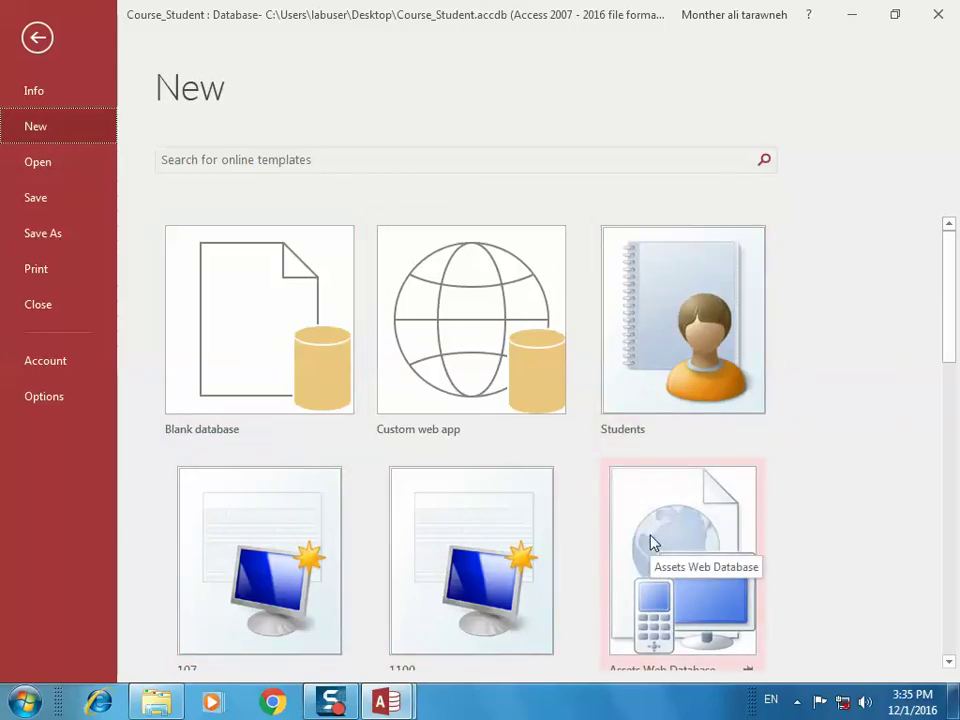
pyautogui.click(208, 301)
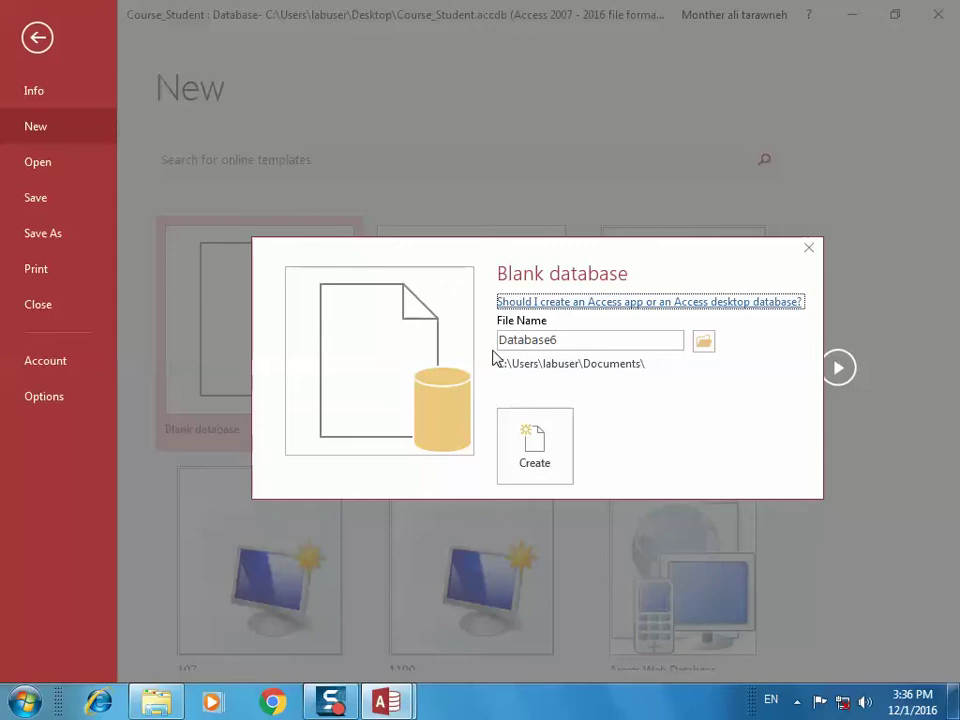
pyautogui.moveTo(499, 341); pyautogui.dragTo(566, 335)
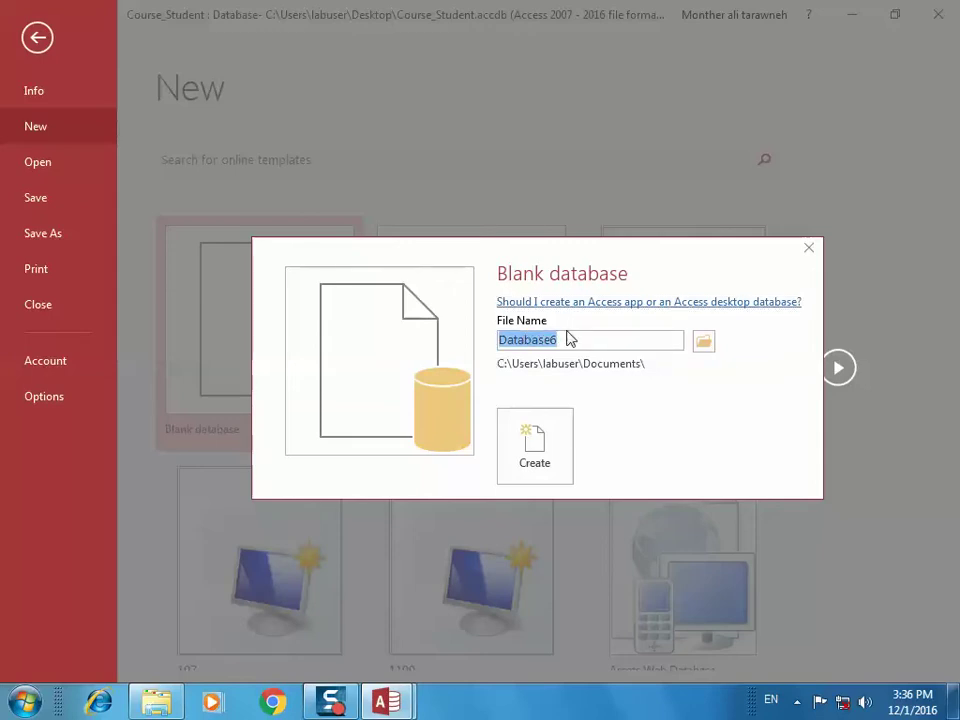
pyautogui.write('Co')
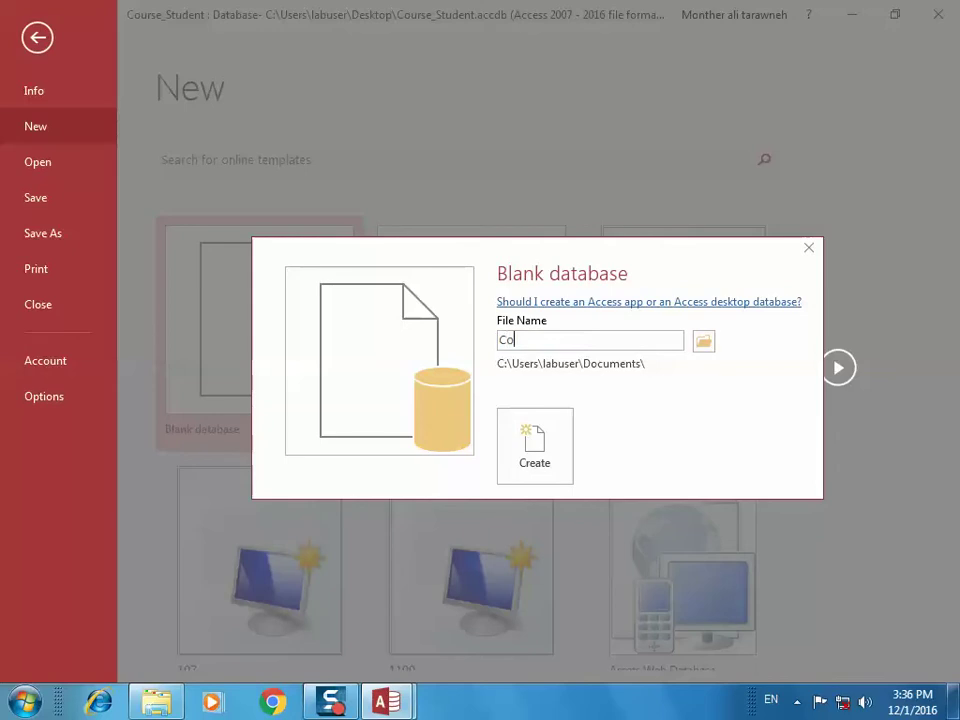
pyautogui.write('llege')
# Step: Choose the My Documents folder as the storage location for the College database
pyautogui.click(702, 344)
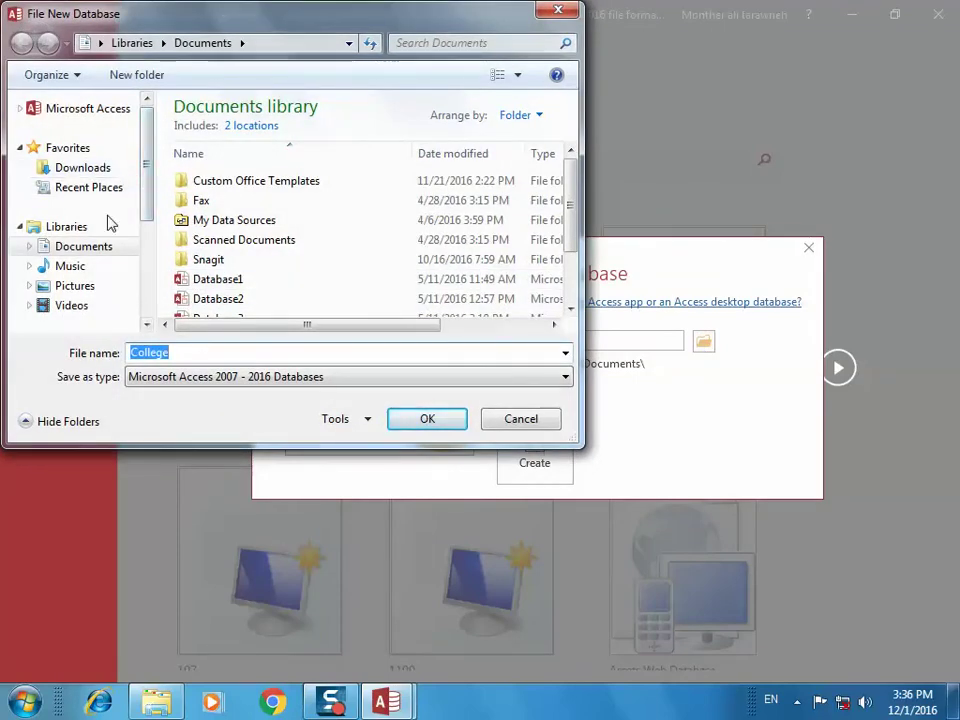
pyautogui.click(82, 250)
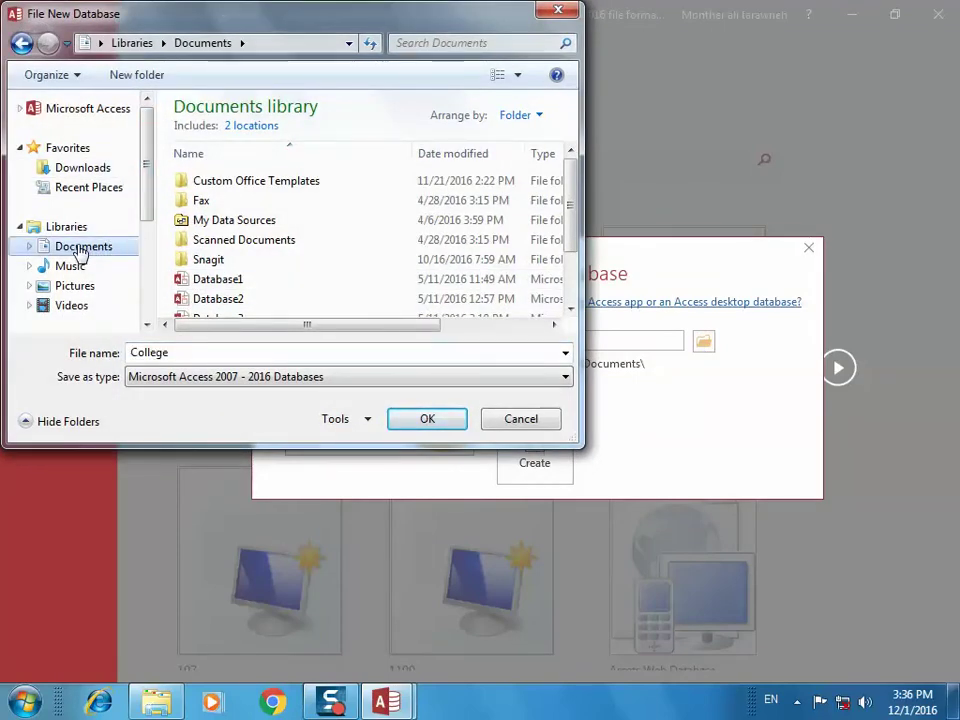
pyautogui.click(33, 247)
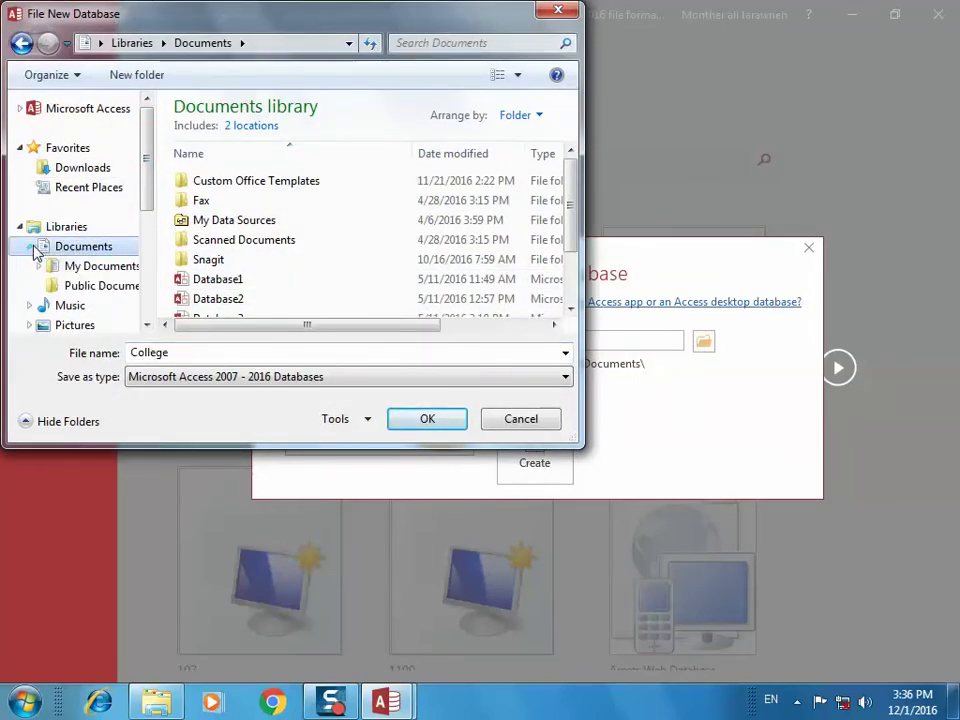
pyautogui.click(96, 267)
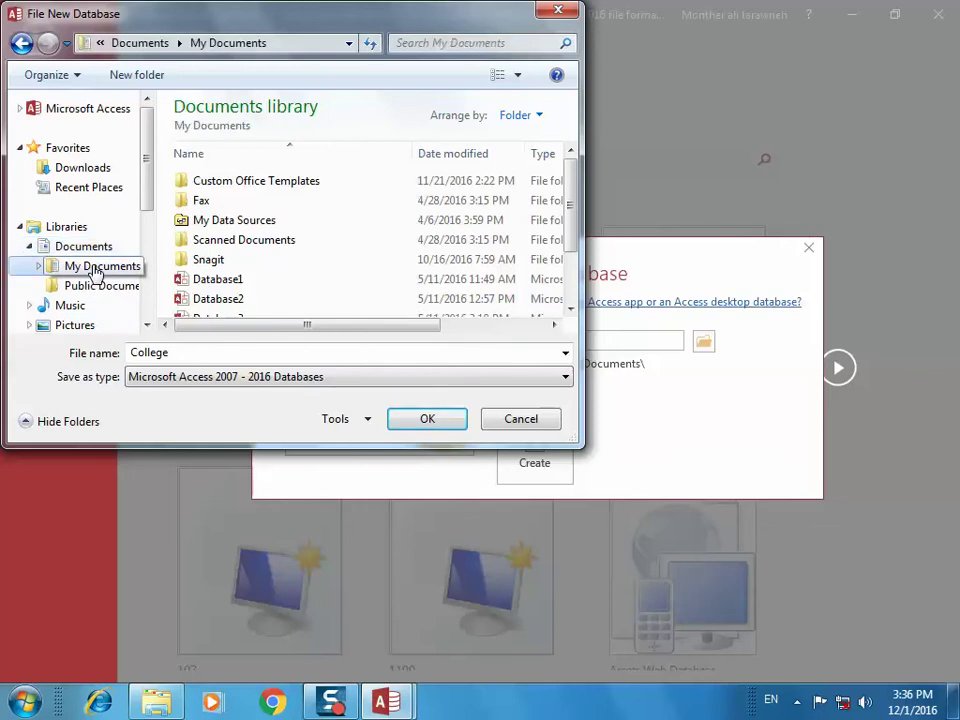
pyautogui.click(412, 424)
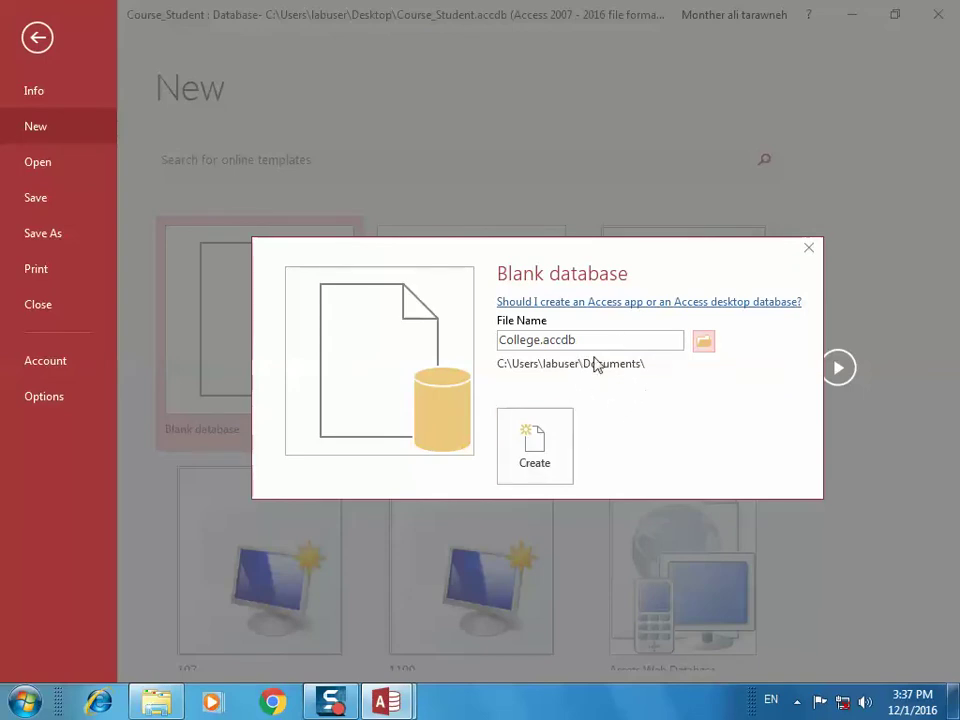
# Step: Set the file type to Microsoft Access 2007 - 2016 Databases and create the College database
pyautogui.click(704, 343)
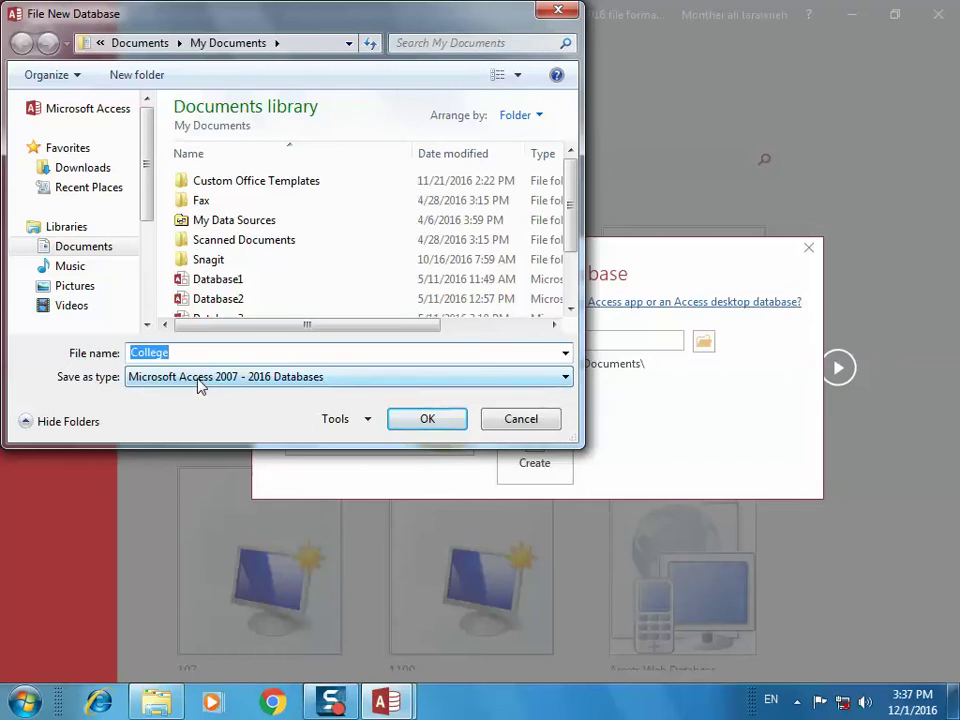
pyautogui.click(199, 384)
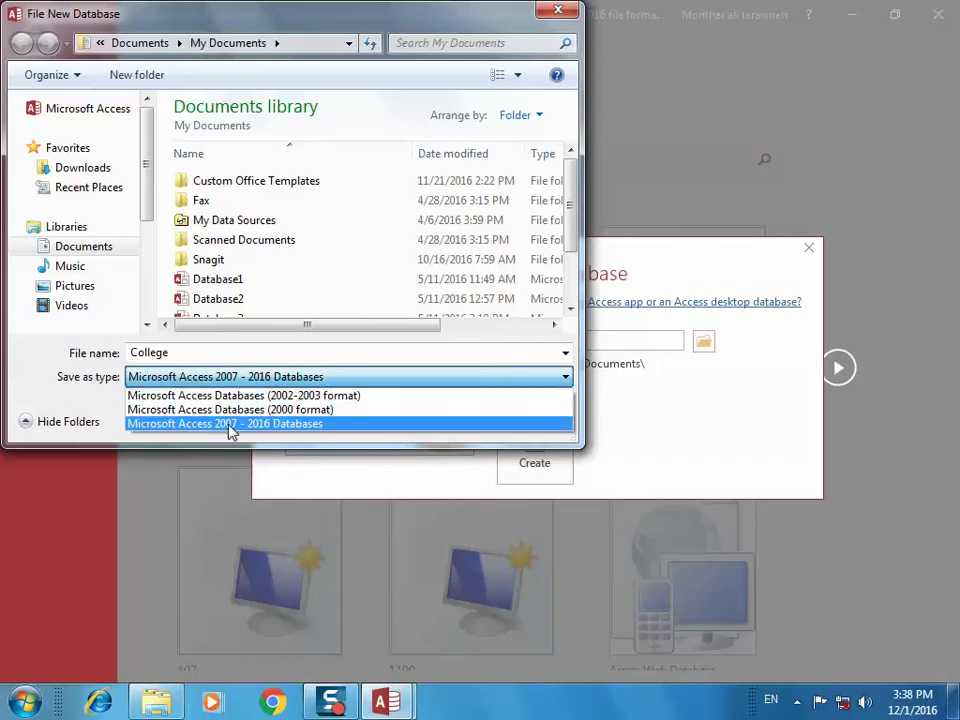
pyautogui.click(288, 425)
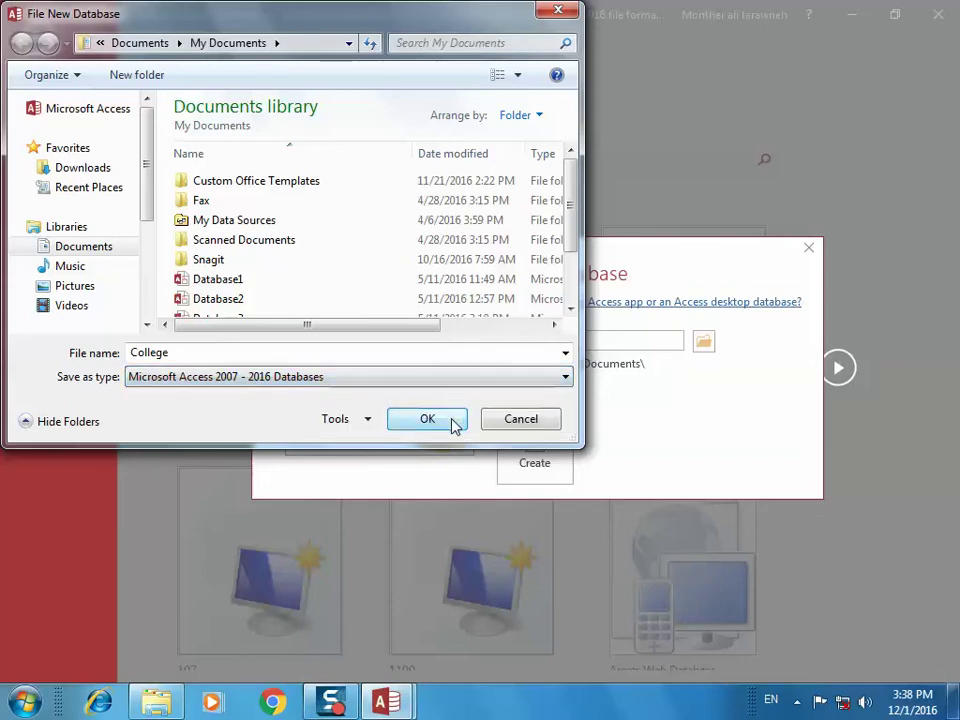
pyautogui.click(452, 422)
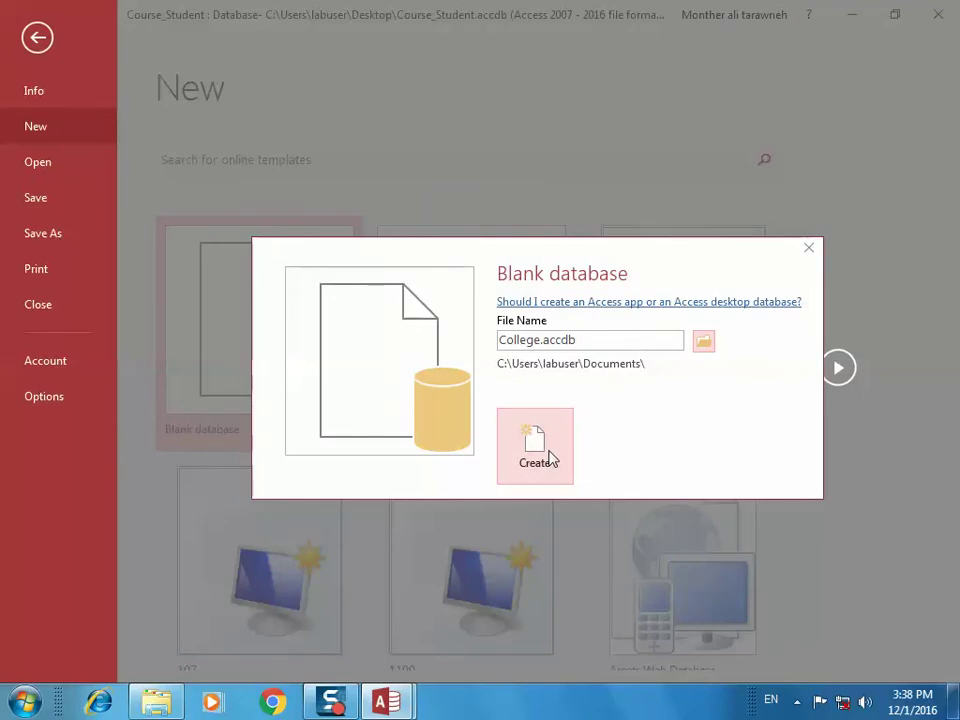
pyautogui.click(535, 445)
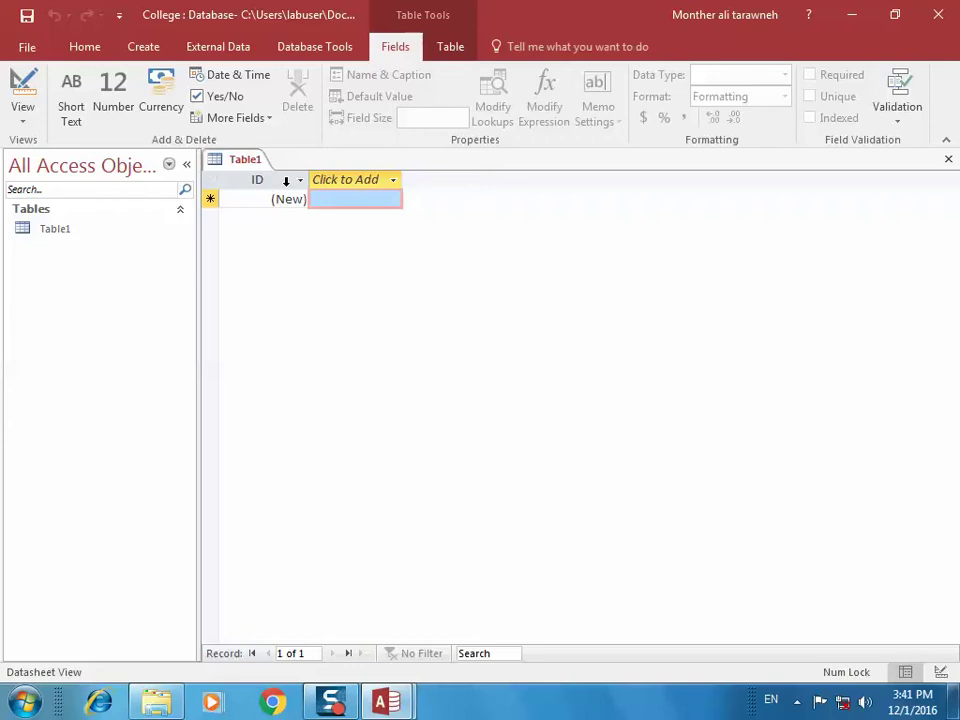
# Step: Add a Number field to Table1 beside the ID field, and delete that field again
pyautogui.click(394, 184)
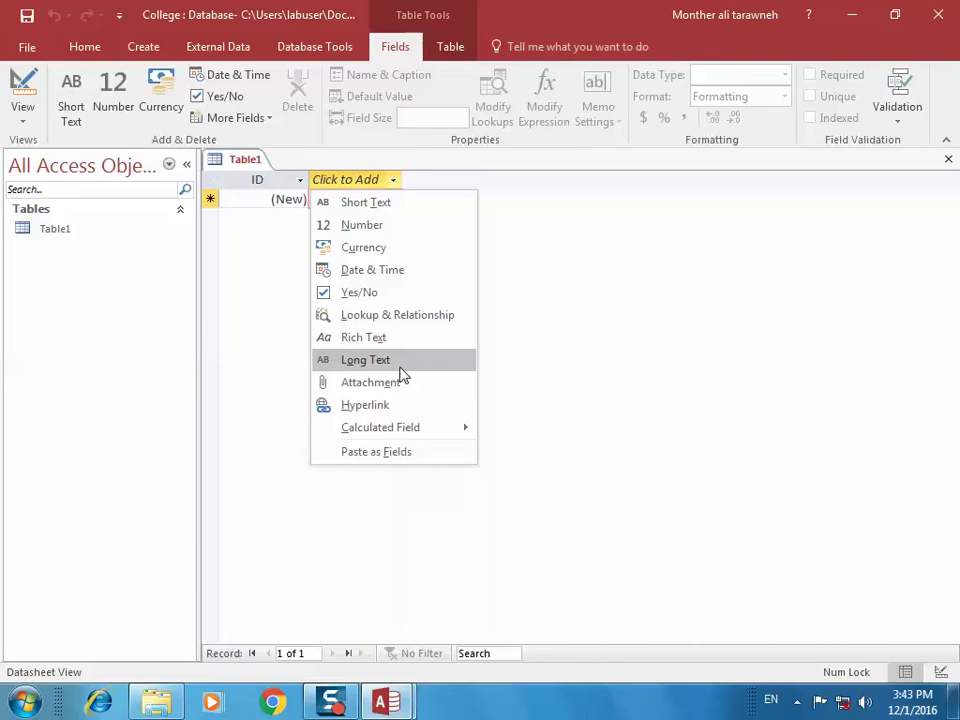
pyautogui.click(394, 236)
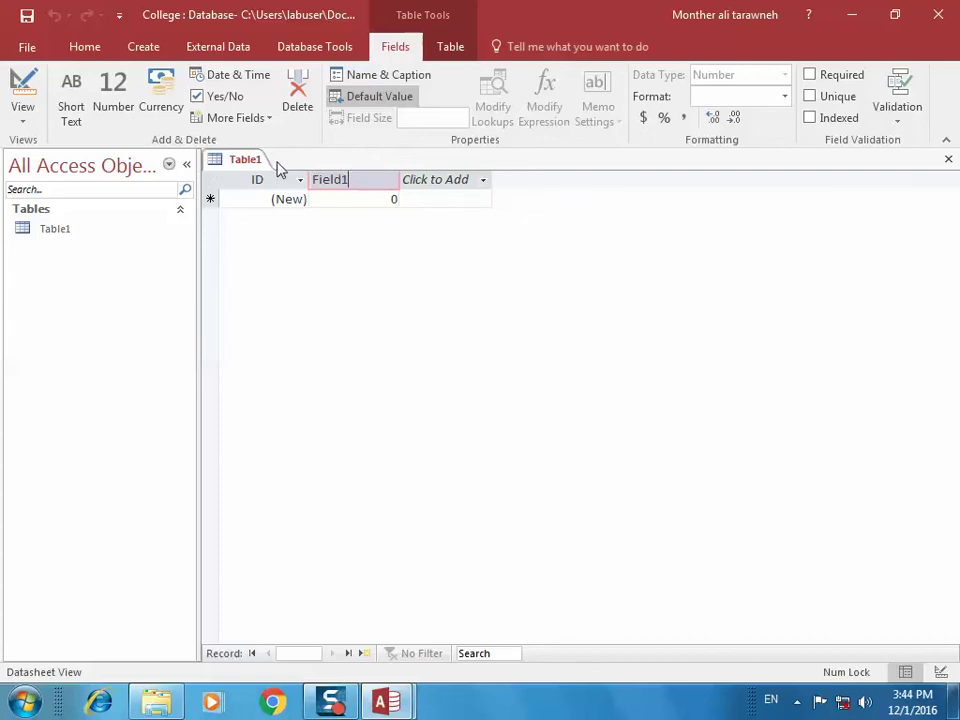
pyautogui.rightClick(334, 184)
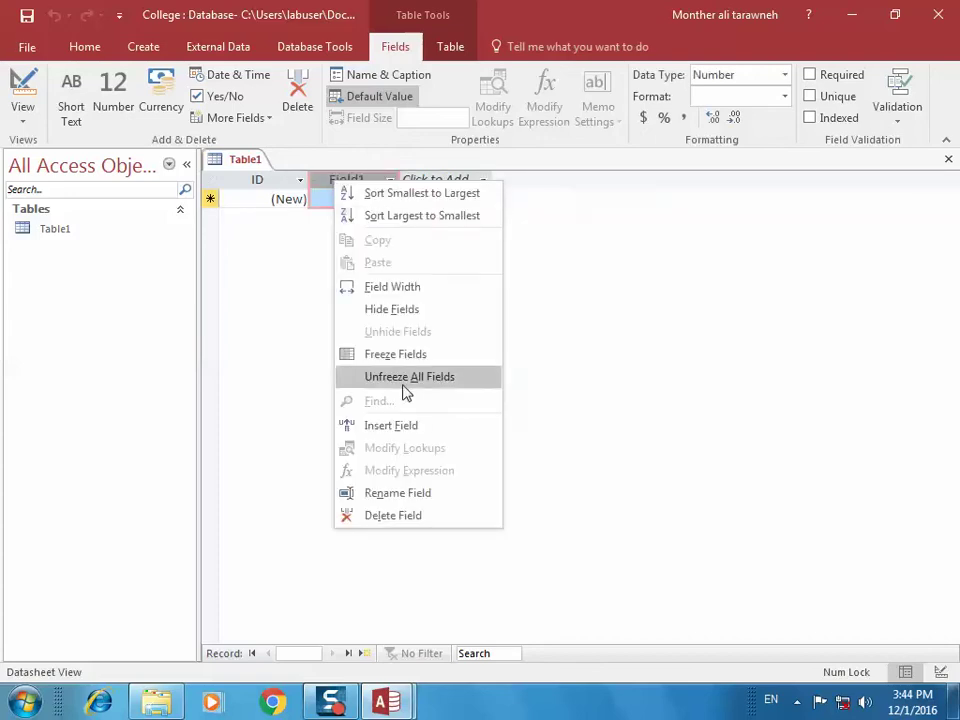
pyautogui.click(421, 515)
# Step: Add a Short Text field named Stu_Na to Table1
pyautogui.click(394, 180)
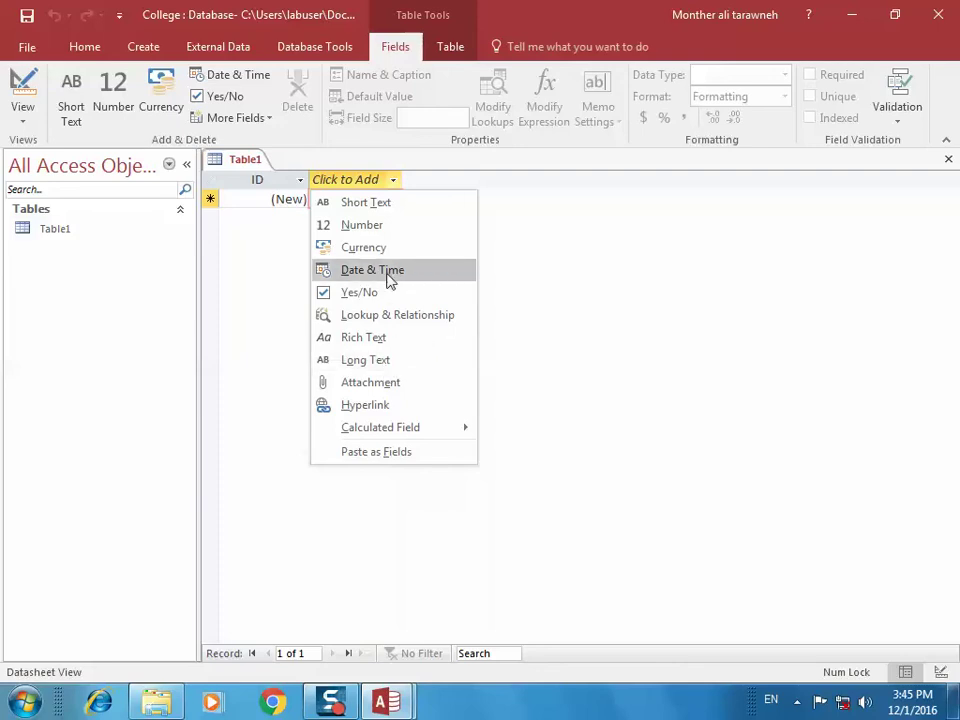
pyautogui.click(365, 202)
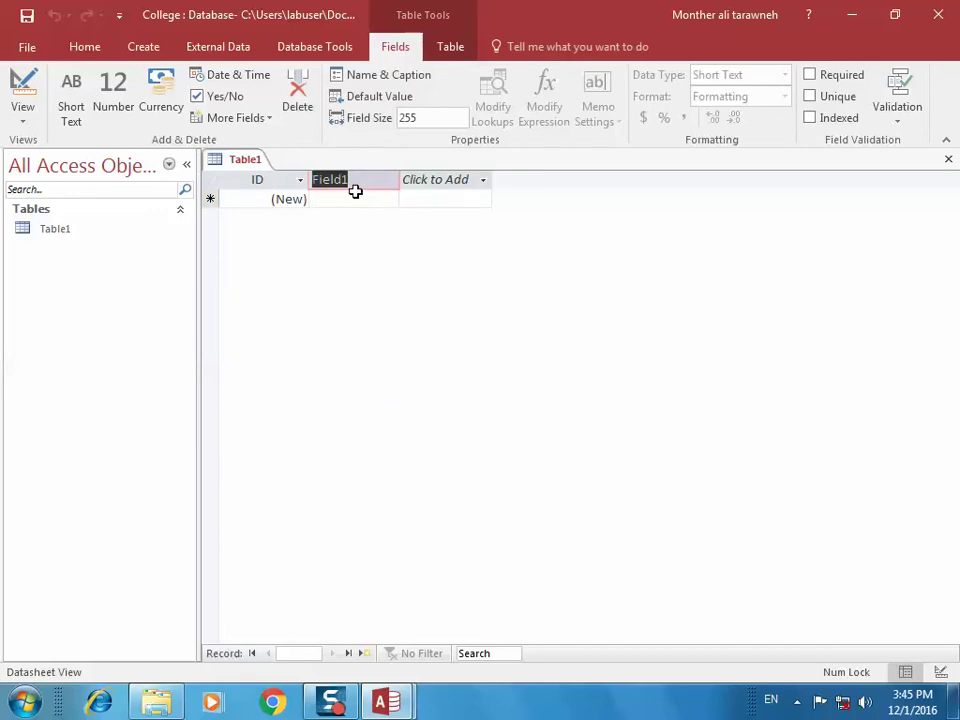
pyautogui.write('St')
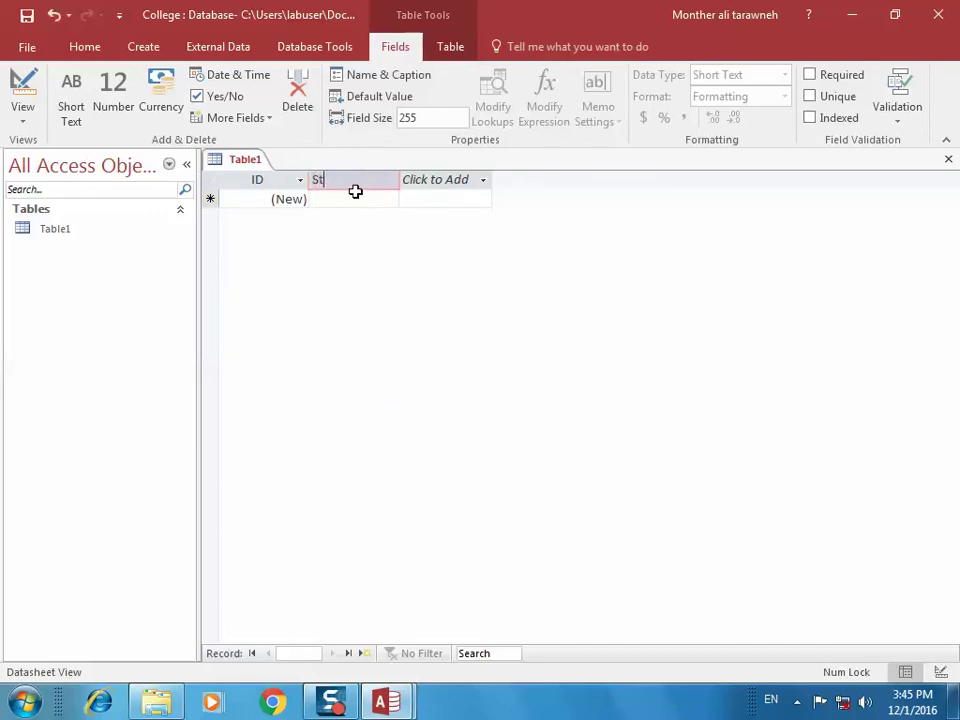
pyautogui.write('u_Na')
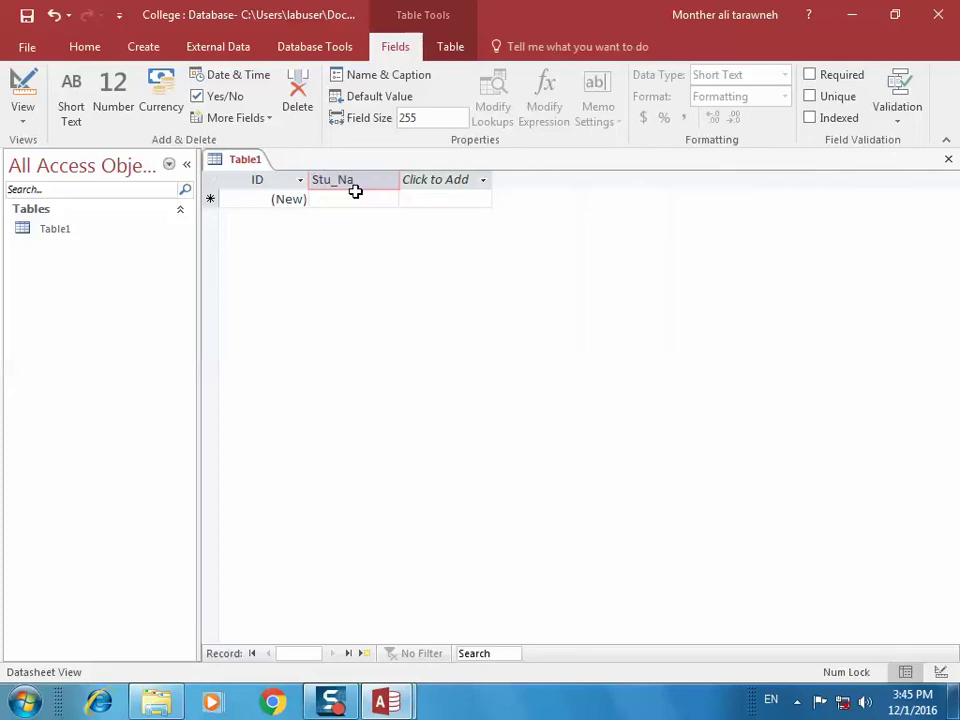
# Step: Add a Short Text field named Stu_ID to Table1, and view the data types available for another field
pyautogui.click(412, 185)
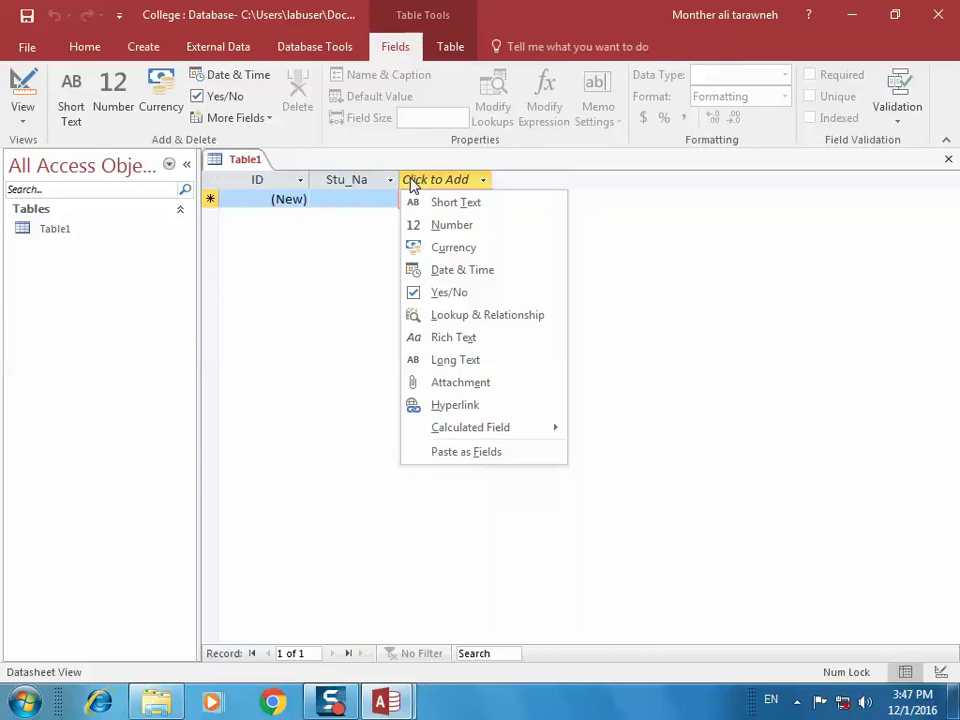
pyautogui.click(418, 200)
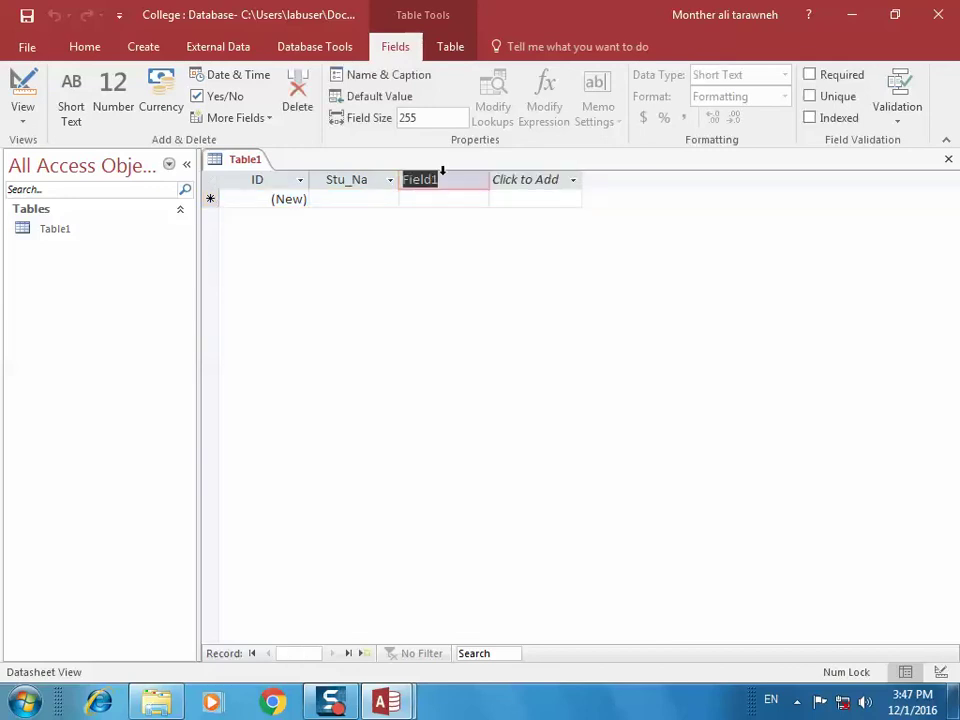
pyautogui.write('Stu_ID')
pyautogui.click(574, 182)
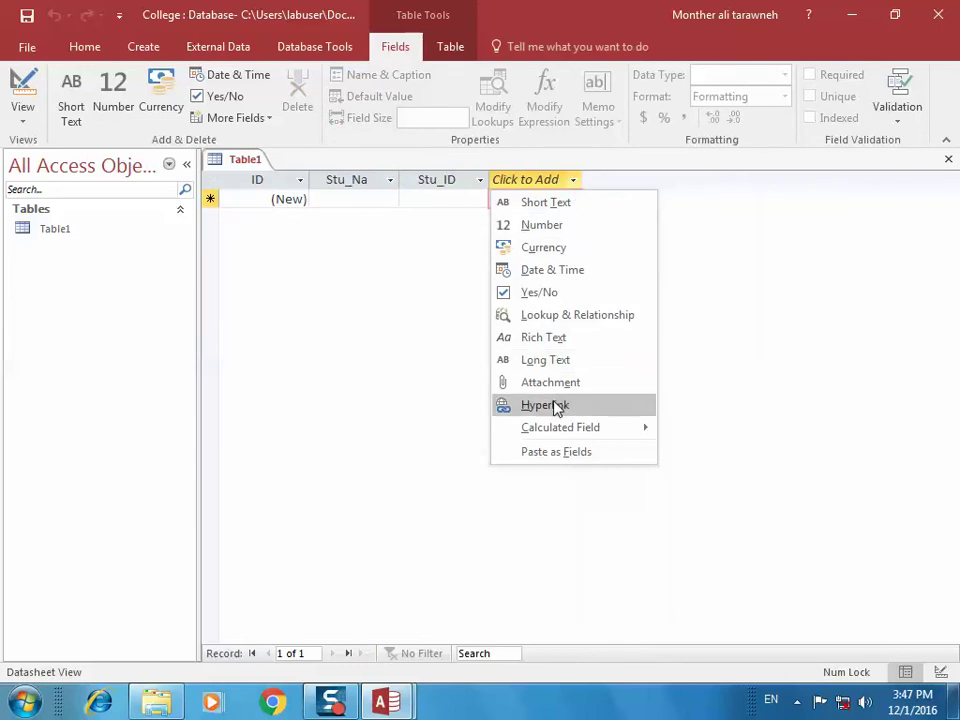
pyautogui.click(440, 193)
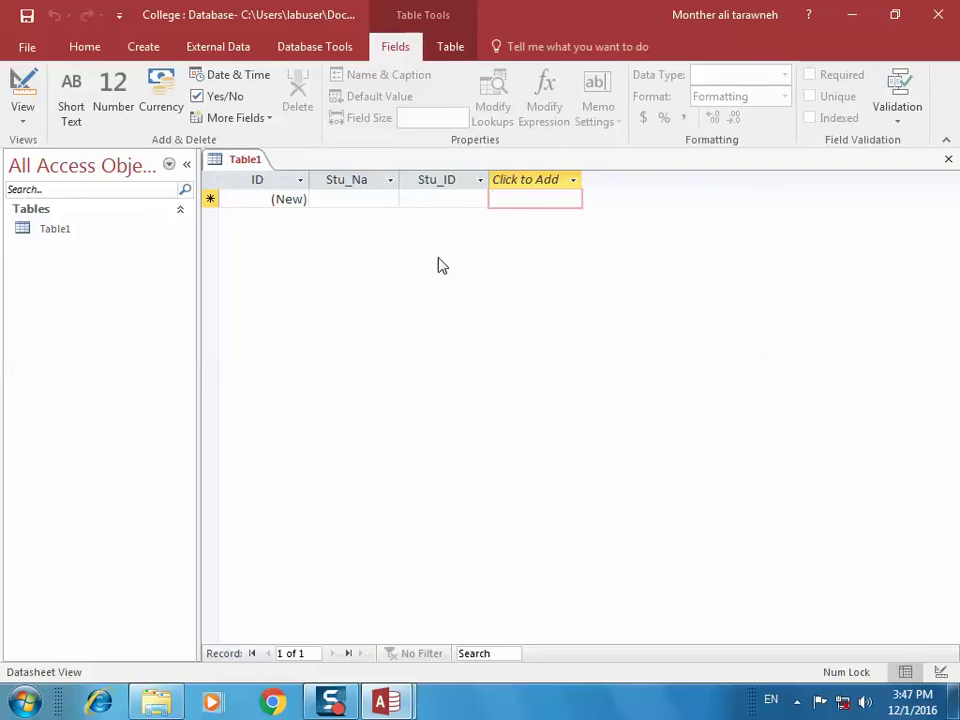
# Step: Switch to the Database5 window and open the recent Course_Student database from there
pyautogui.moveTo(380, 702)
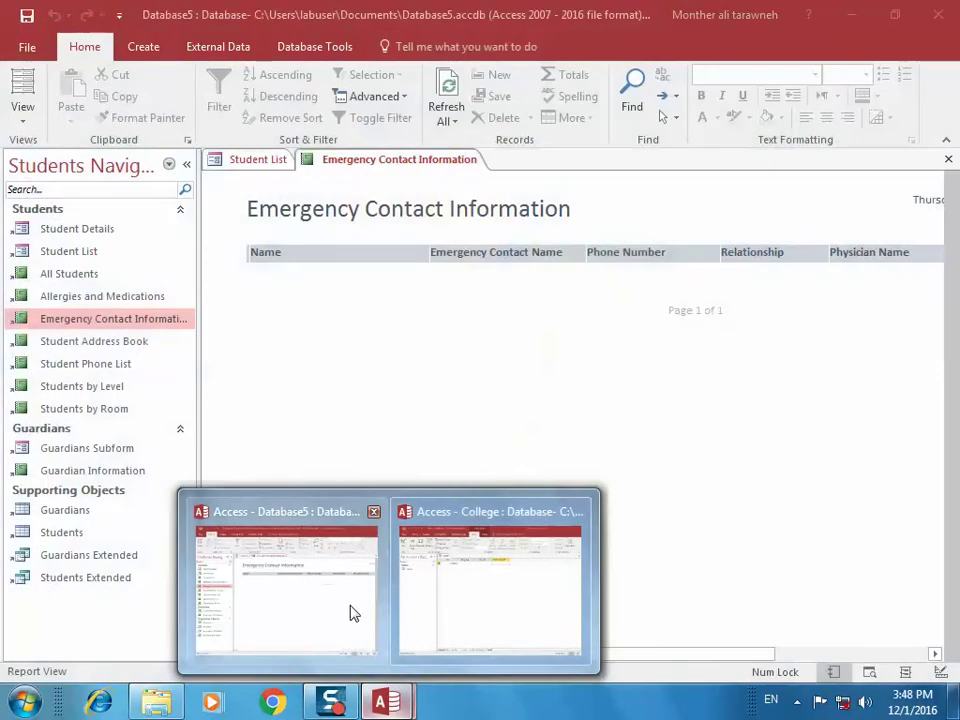
pyautogui.click(352, 613)
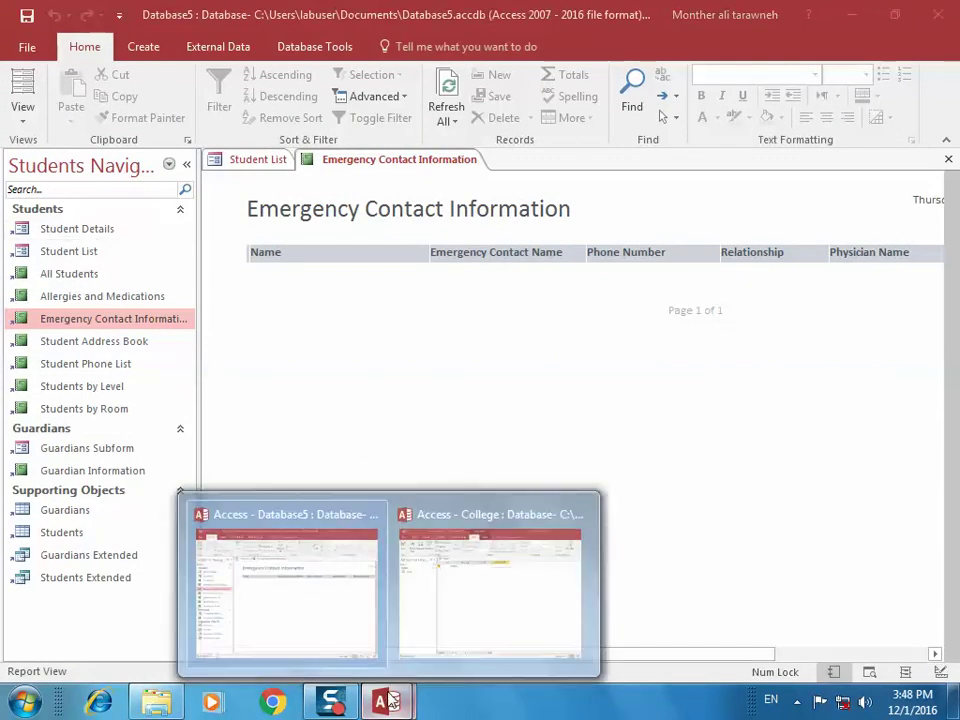
pyautogui.click(27, 47)
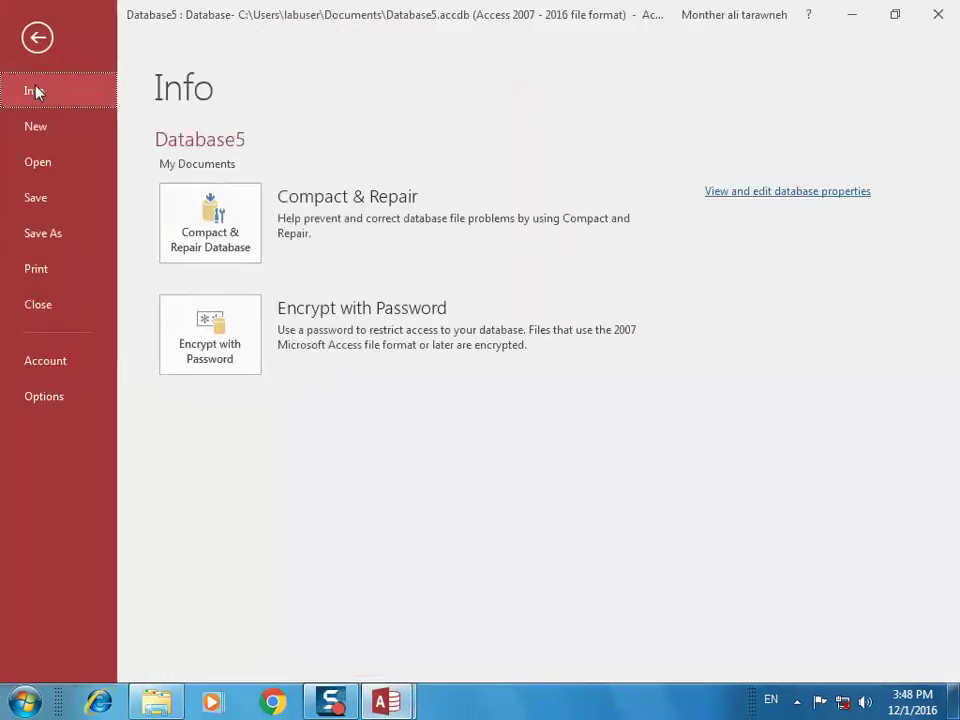
pyautogui.click(40, 165)
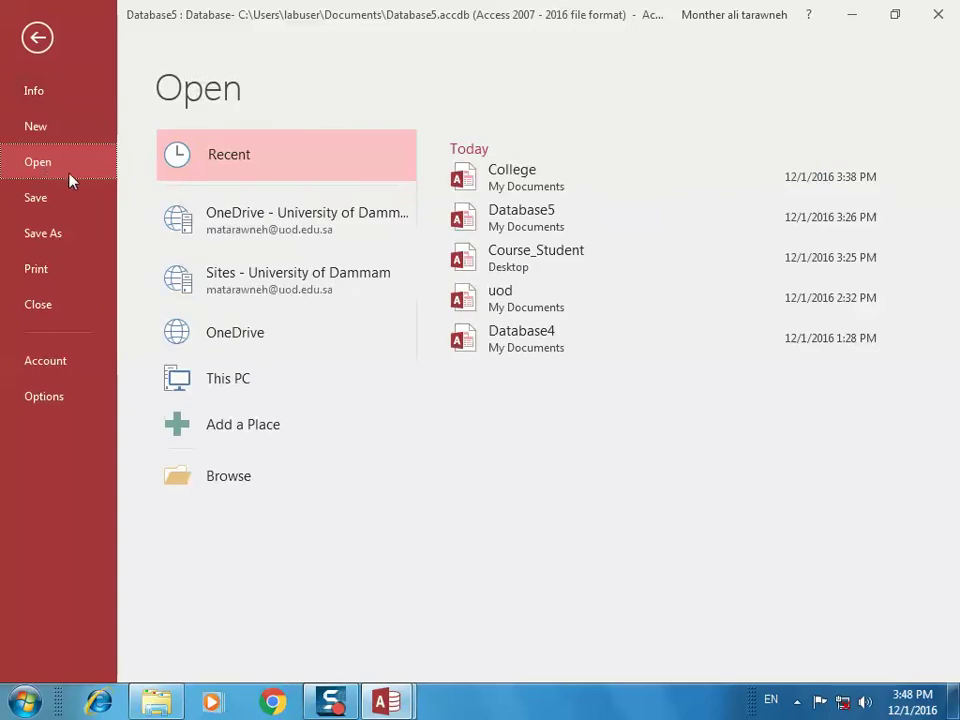
pyautogui.click(531, 259)
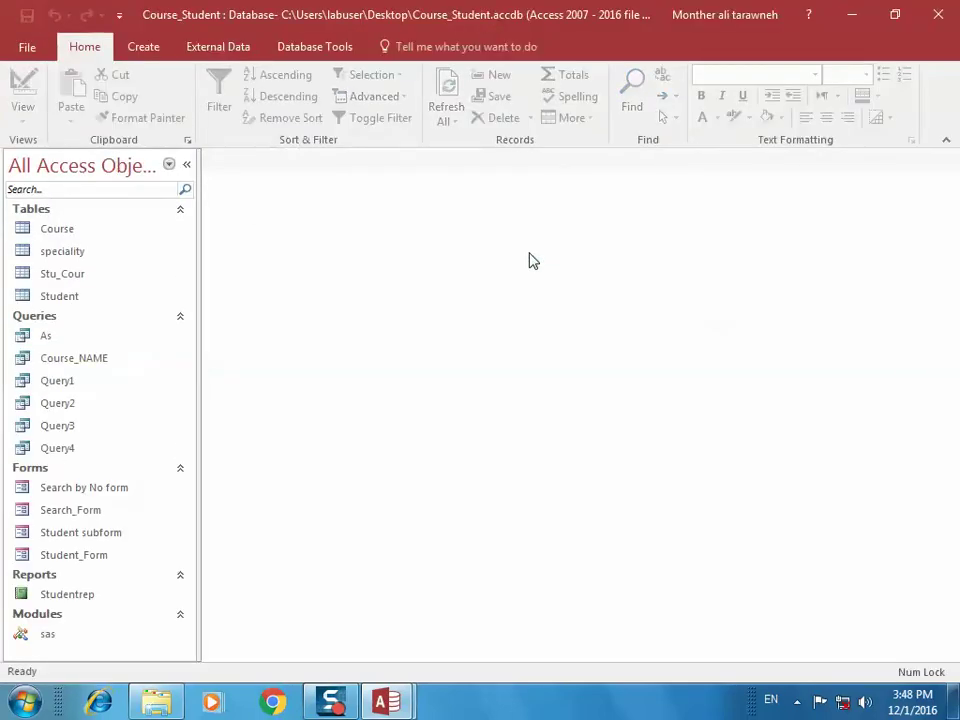
# Step: Open the Course and speciality tables of the Course_Student database to view their records
pyautogui.doubleClick(55, 230)
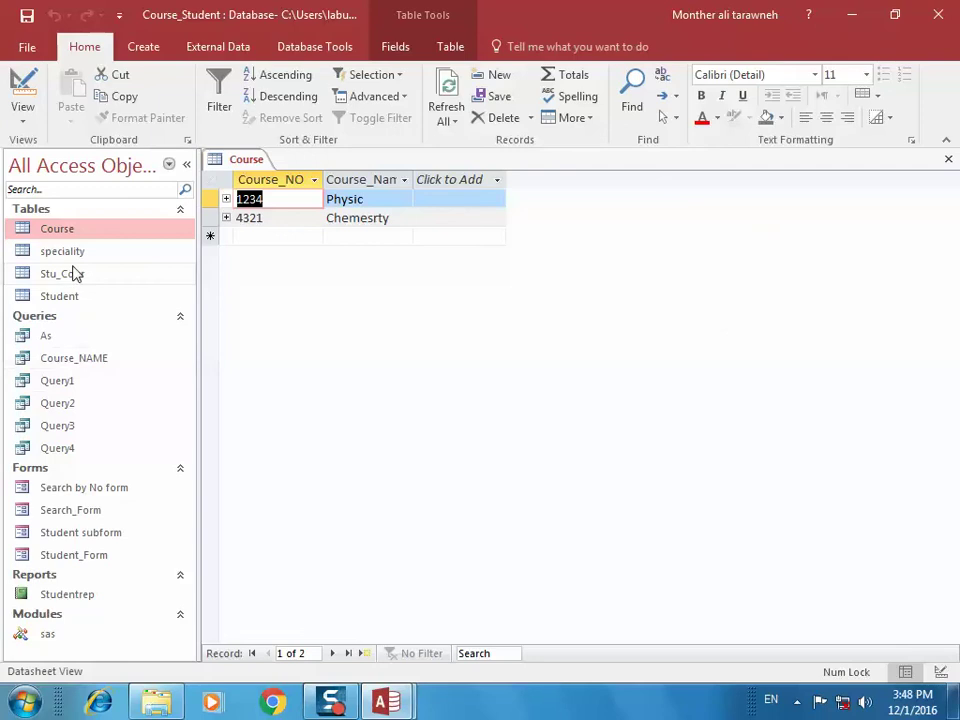
pyautogui.click(70, 252)
pyautogui.doubleClick(58, 256)
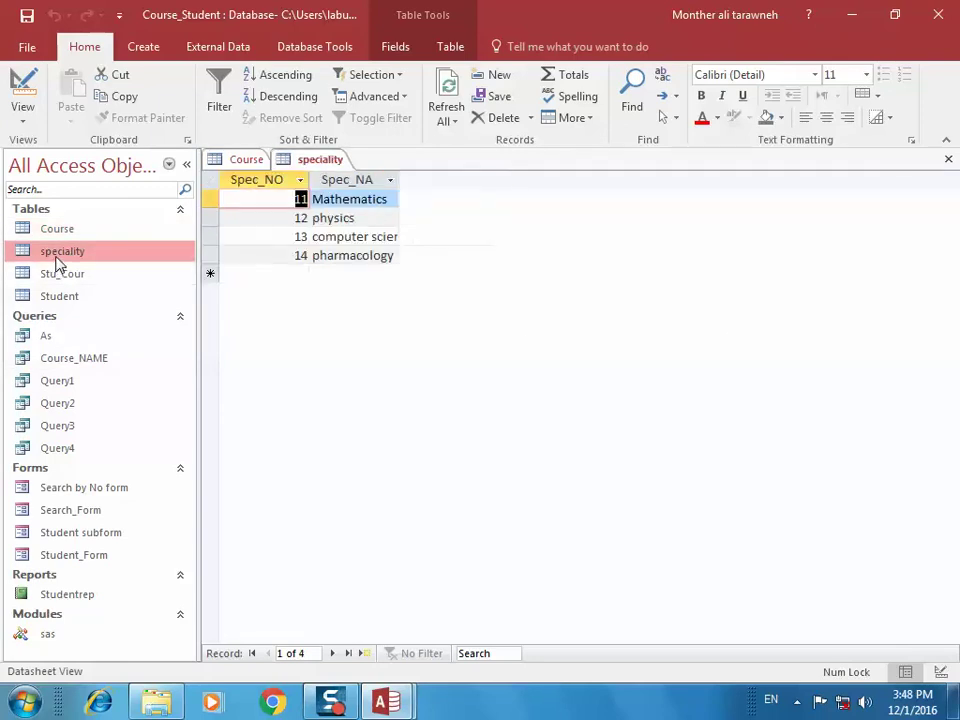
# Step: Open the Student table of the Course_Student database to view its records and its available views
pyautogui.doubleClick(60, 295)
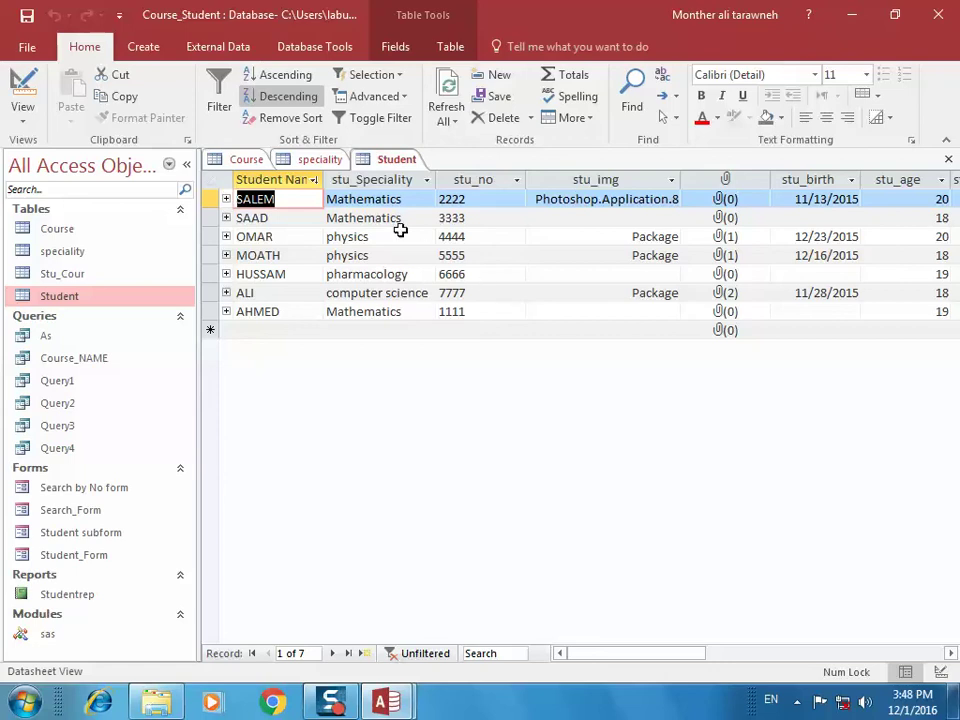
pyautogui.rightClick(396, 162)
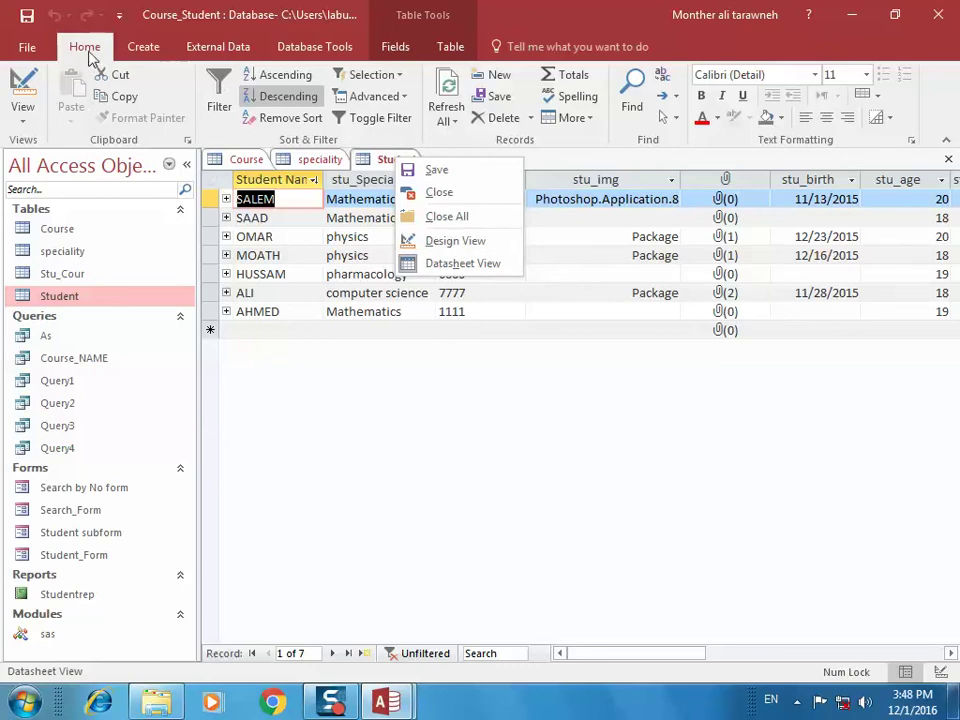
pyautogui.click(19, 112)
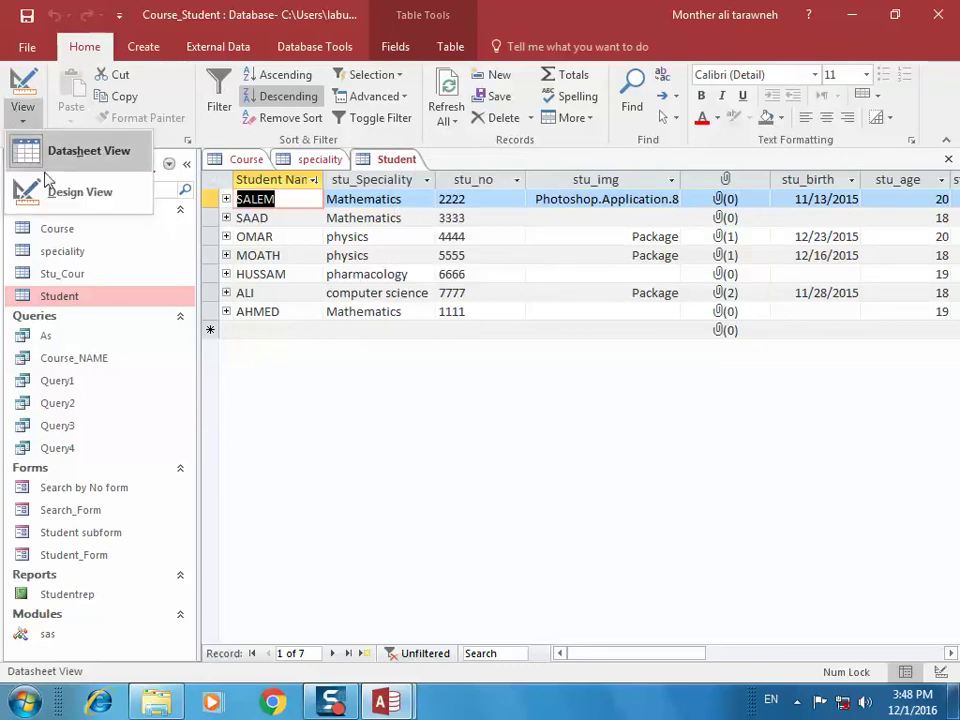
# Step: Switch to the College database window and check which views are available for Table1
pyautogui.click(380, 702)
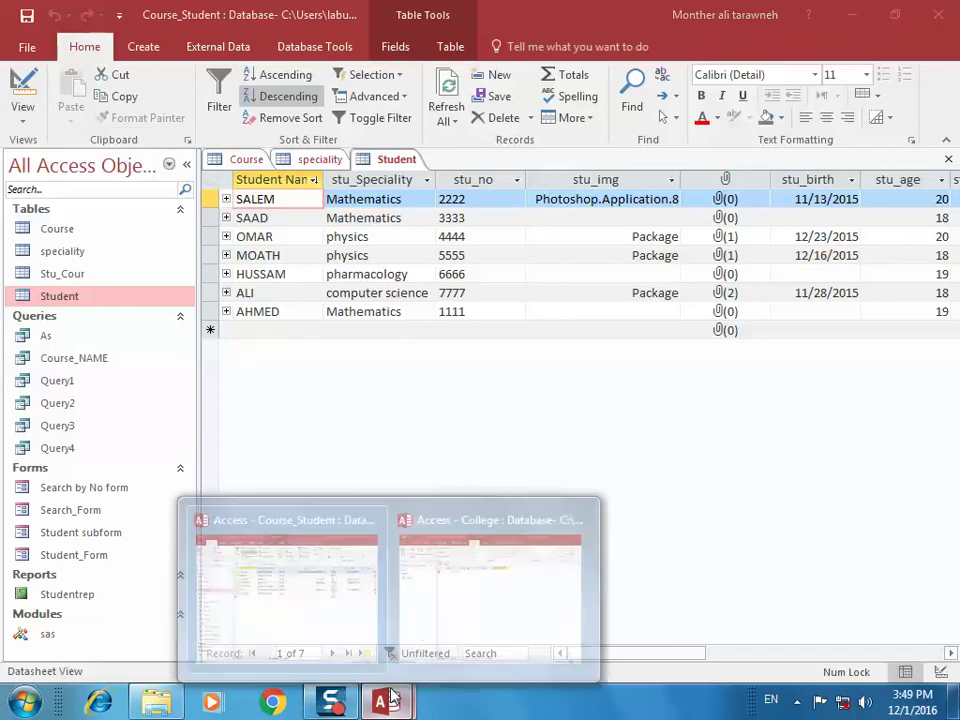
pyautogui.click(439, 615)
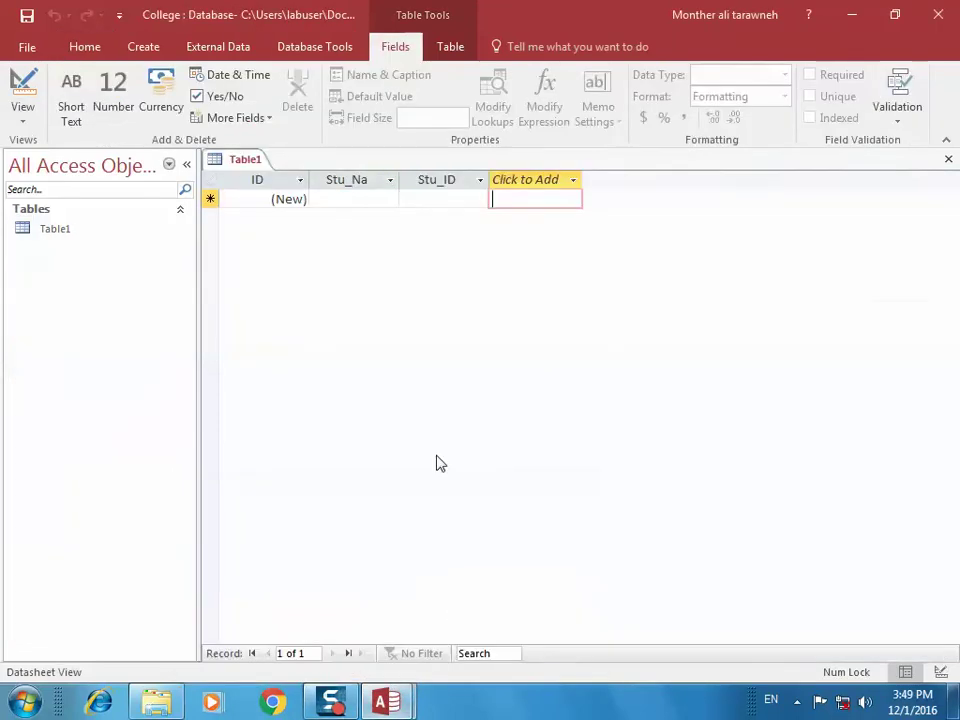
pyautogui.rightClick(264, 161)
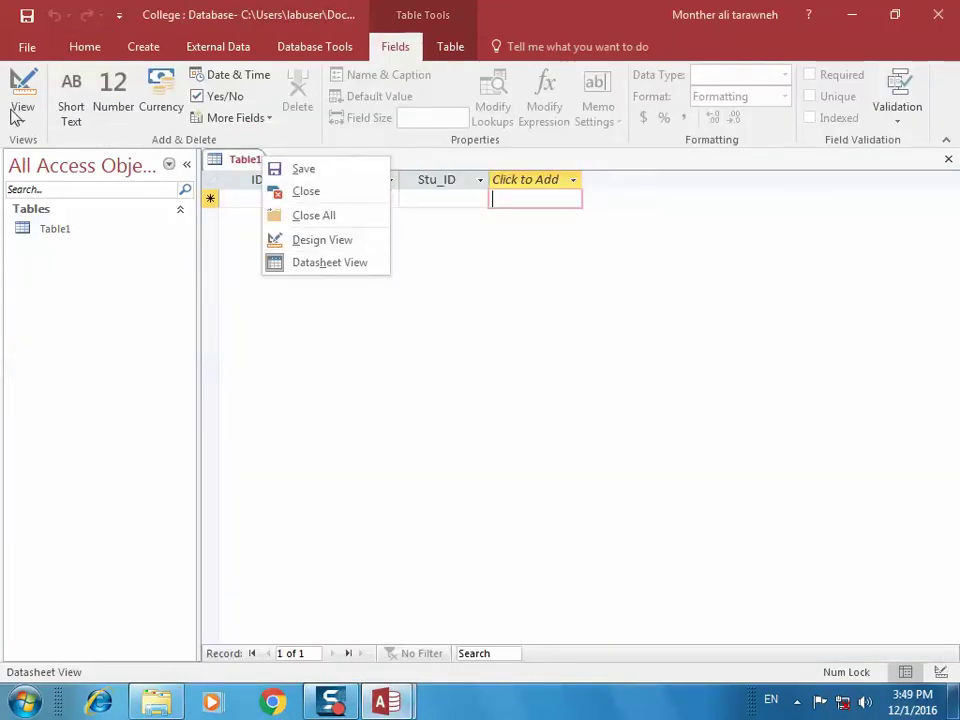
pyautogui.click(291, 17)
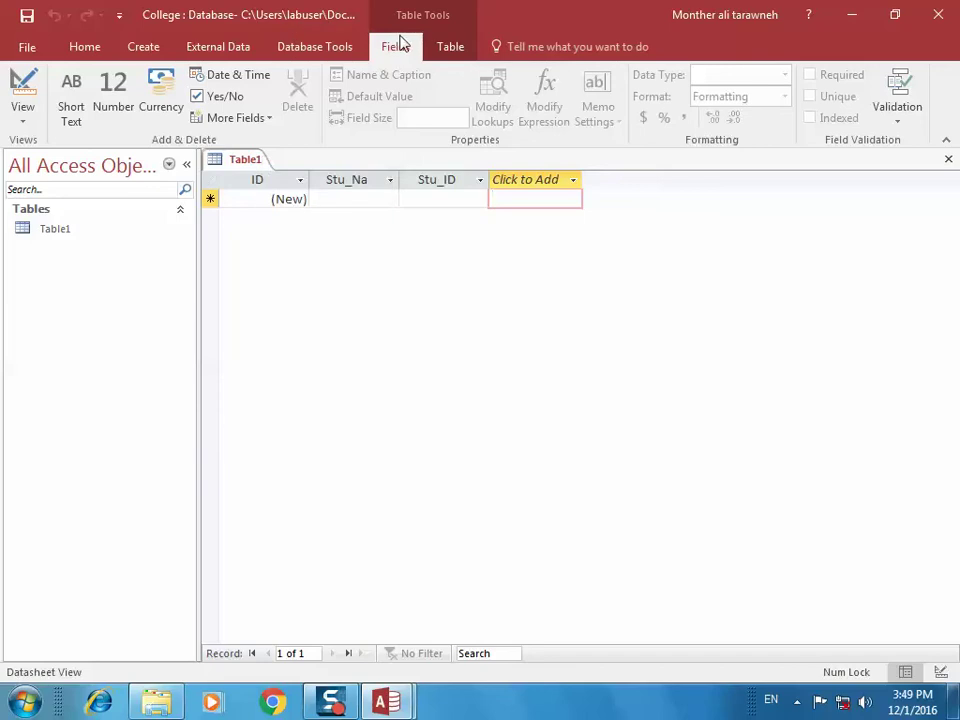
# Step: Switch Table1 to Design View, saving the table under the name Student
pyautogui.click(24, 117)
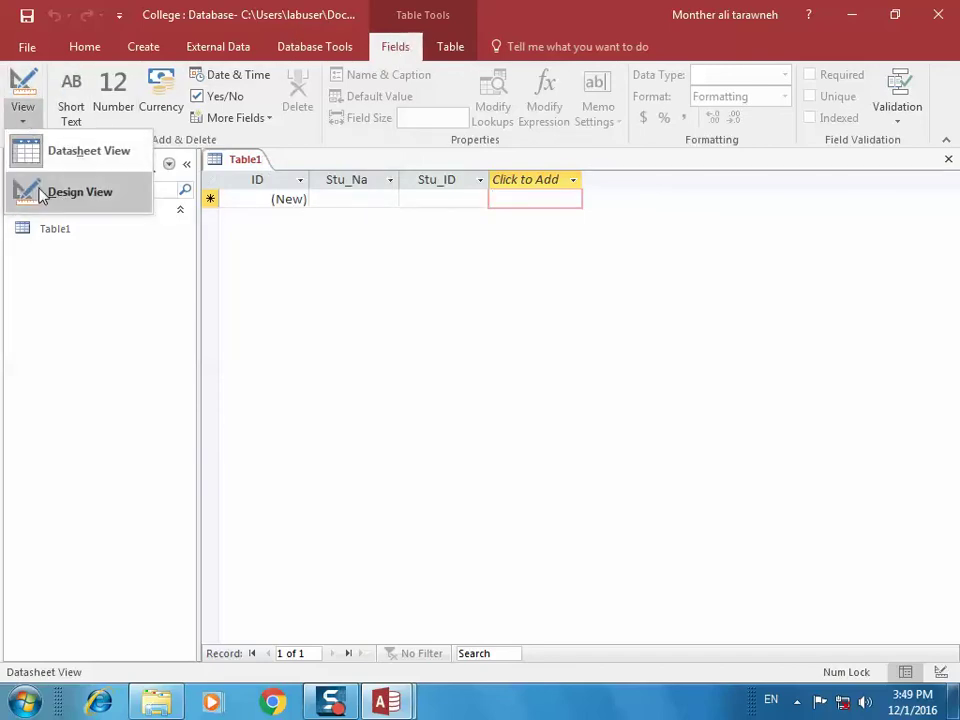
pyautogui.click(87, 48)
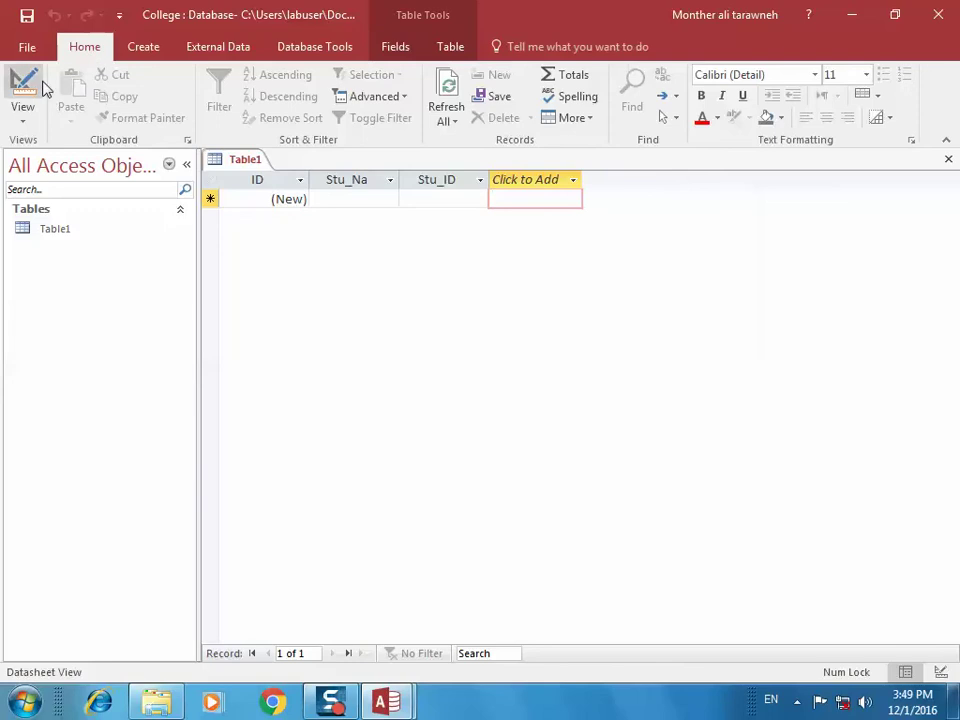
pyautogui.click(28, 116)
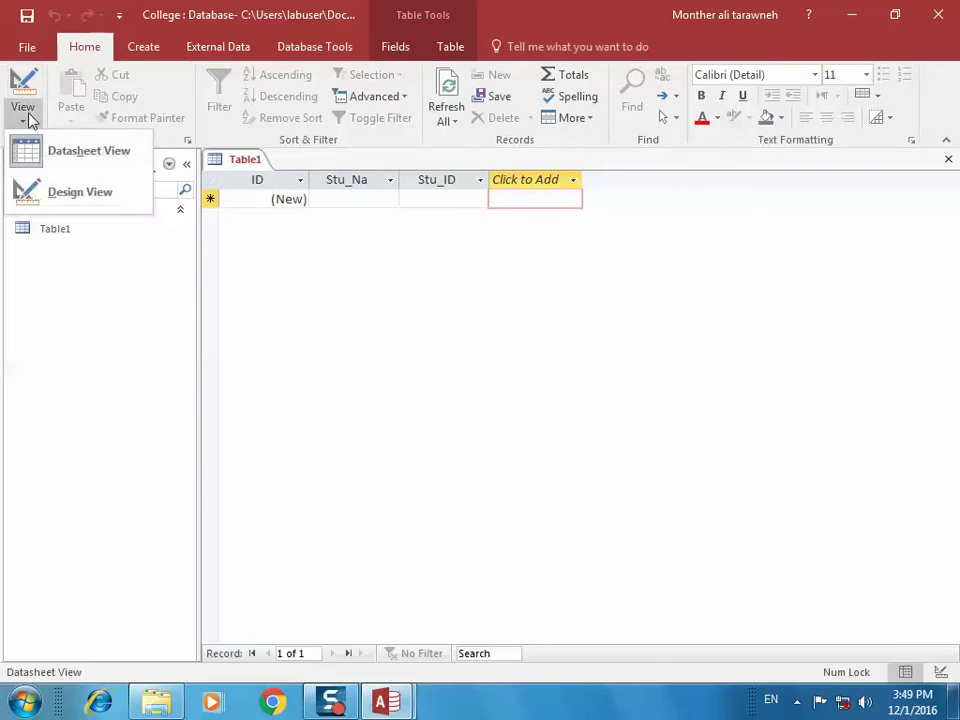
pyautogui.click(40, 192)
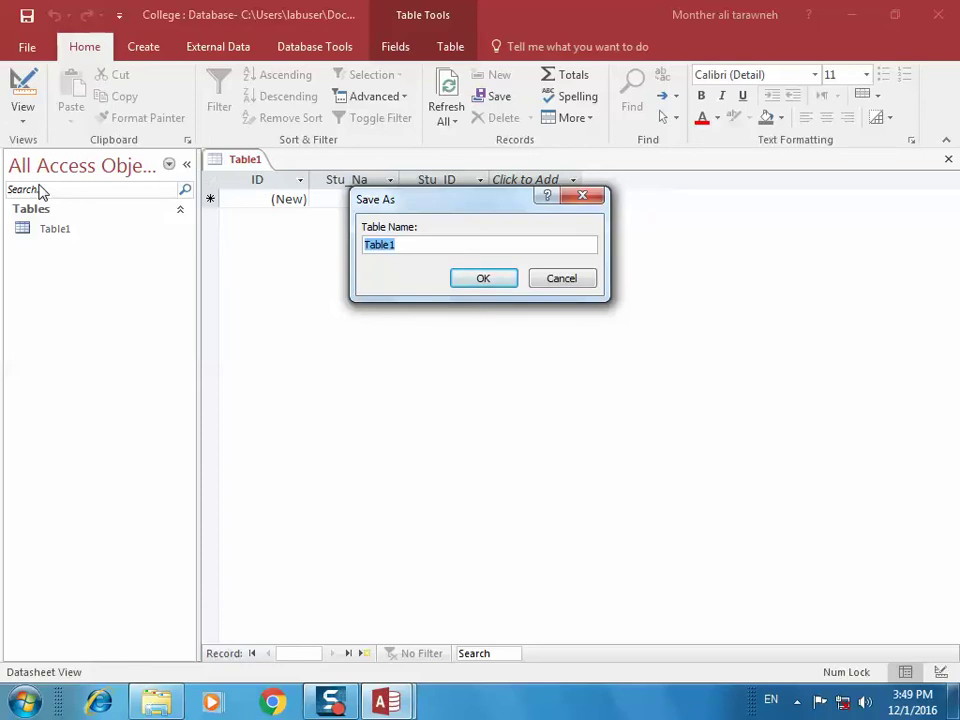
pyautogui.write('Student')
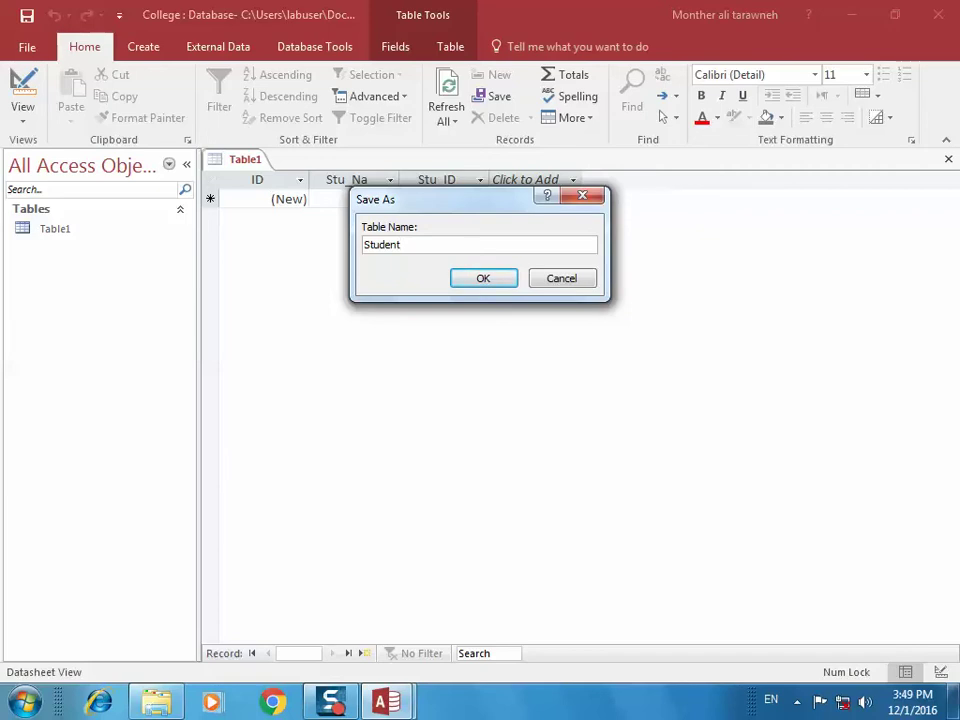
pyautogui.press('Return')
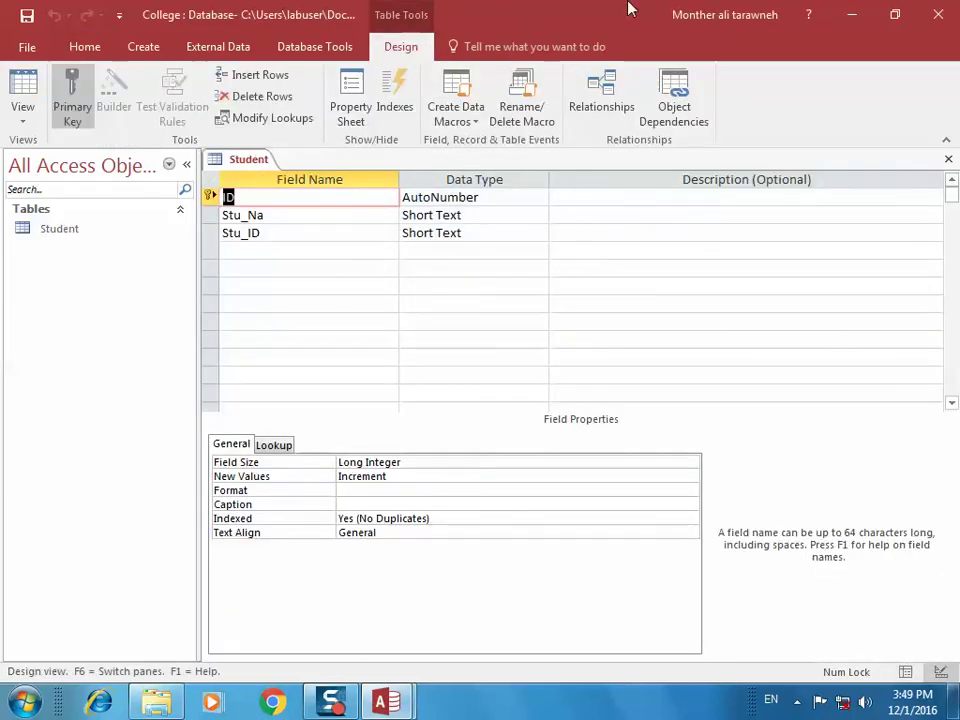
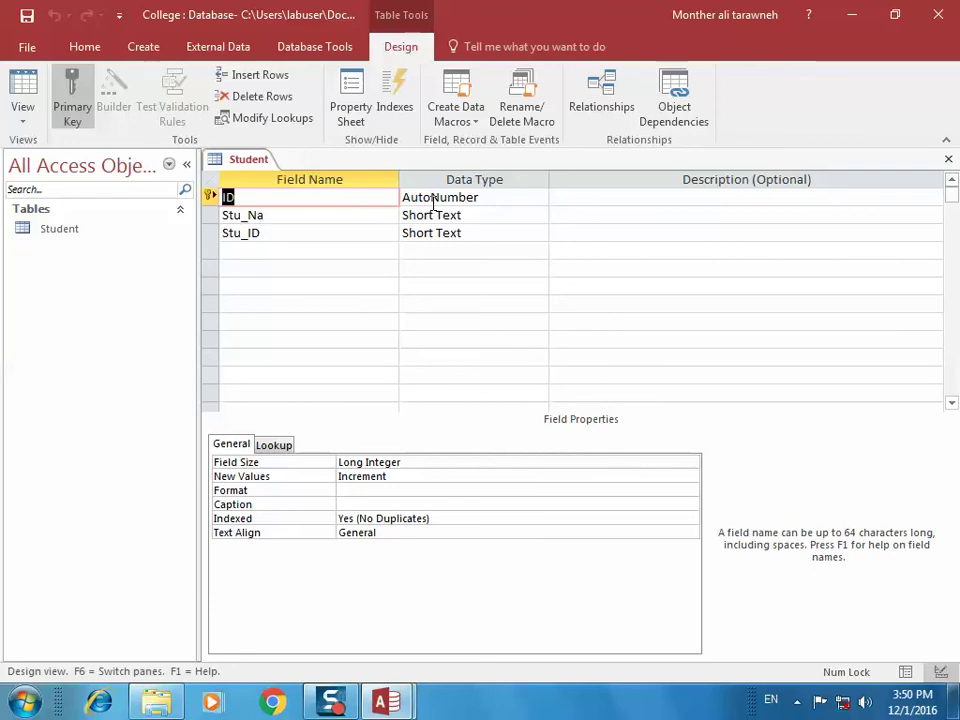
# Step: Add a field named Stu_BOD with the Date/Time data type to the Student table
pyautogui.click(225, 249)
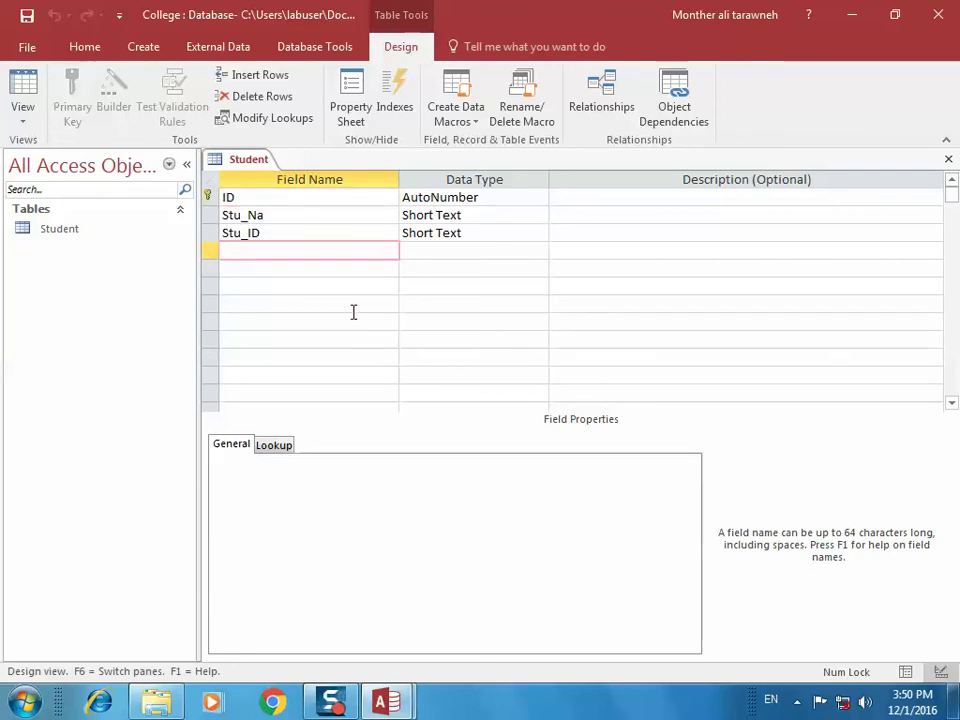
pyautogui.write('Stu_')
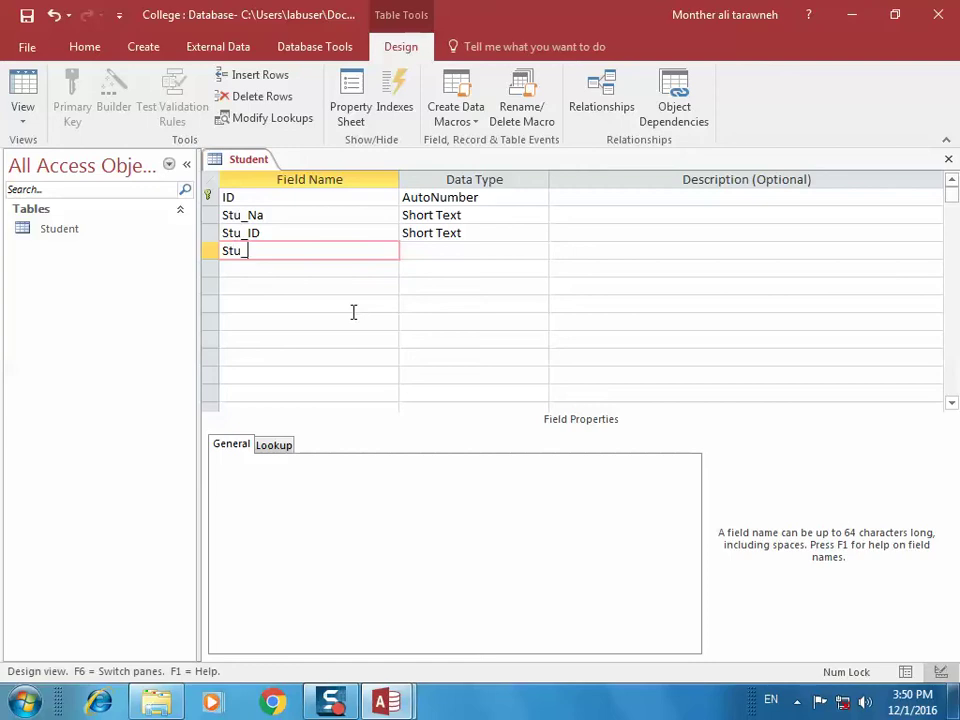
pyautogui.write('Bod')
pyautogui.press('BackSpace')
pyautogui.press('BackSpace')
pyautogui.write('OD')
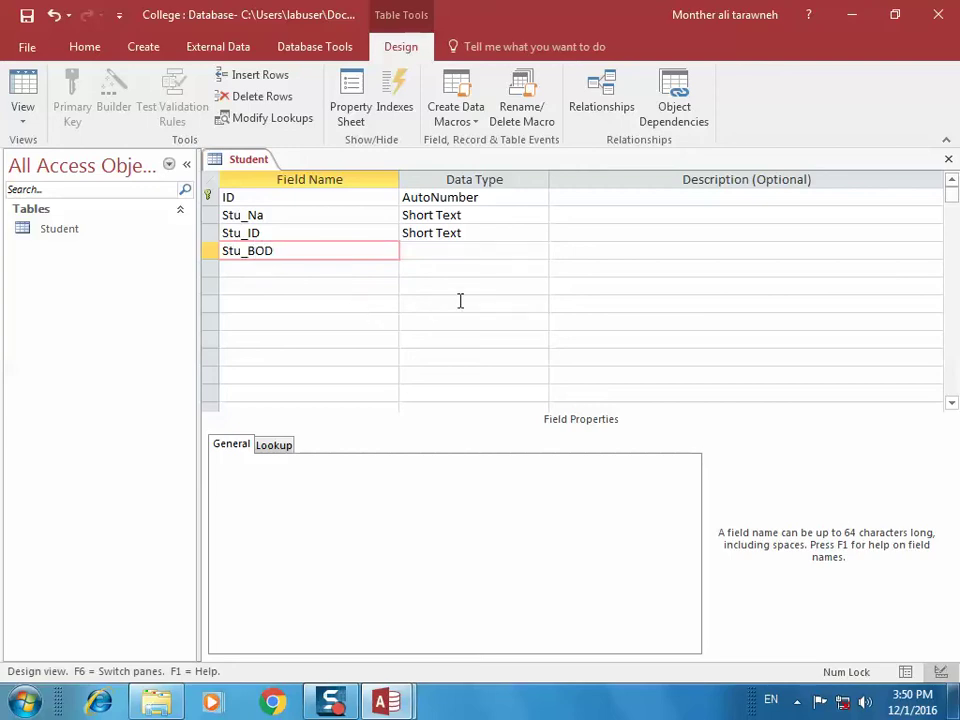
pyautogui.click(540, 251)
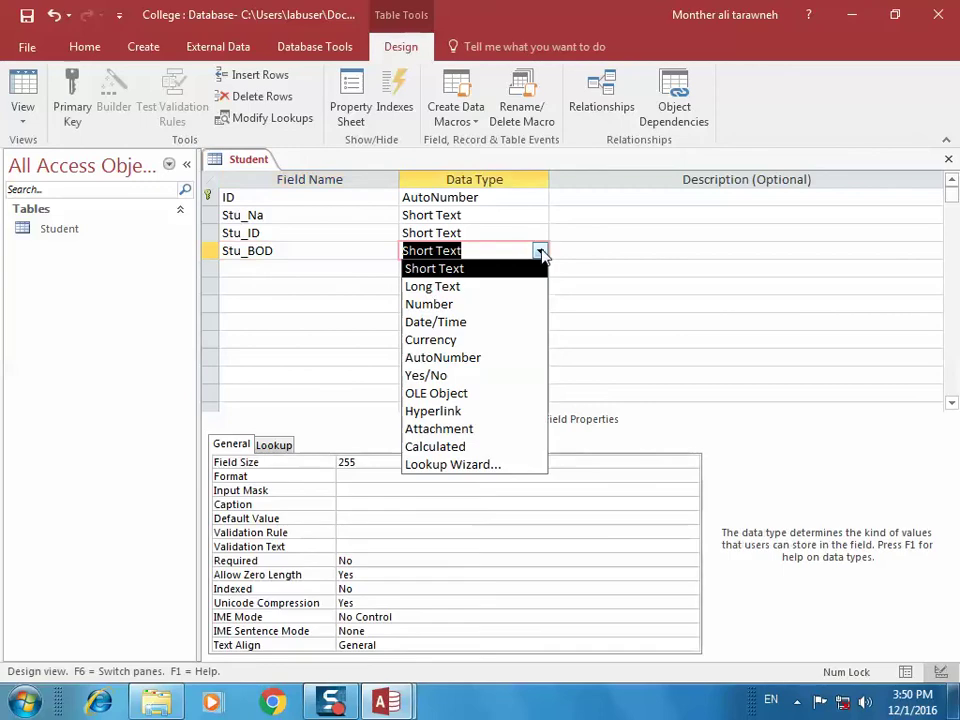
pyautogui.click(530, 324)
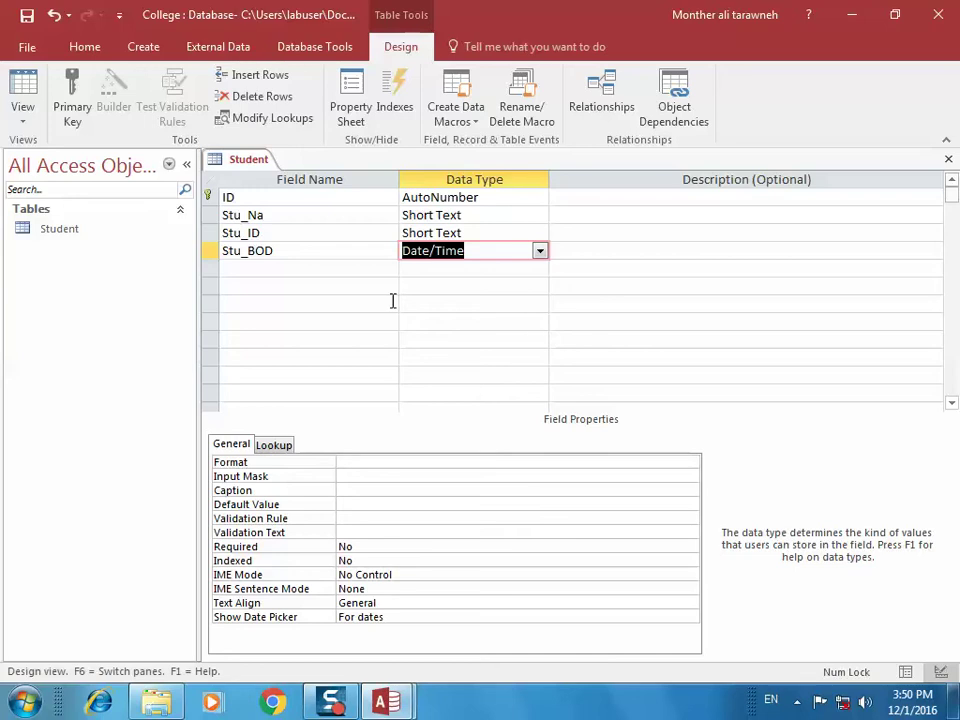
pyautogui.click(330, 270)
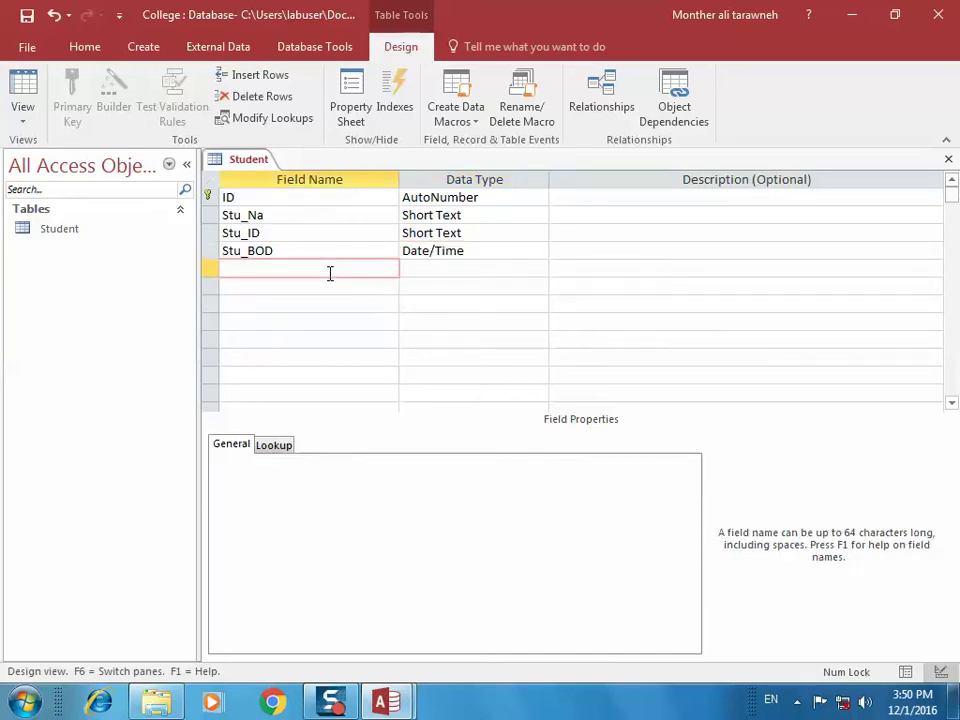
pyautogui.write('Stu_')
pyautogui.press('BackSpace')
pyautogui.press('BackSpace')
pyautogui.press('BackSpace')
pyautogui.press('BackSpace')
# Step: Save the Student table's design and review the views available for the table
pyautogui.rightClick(259, 162)
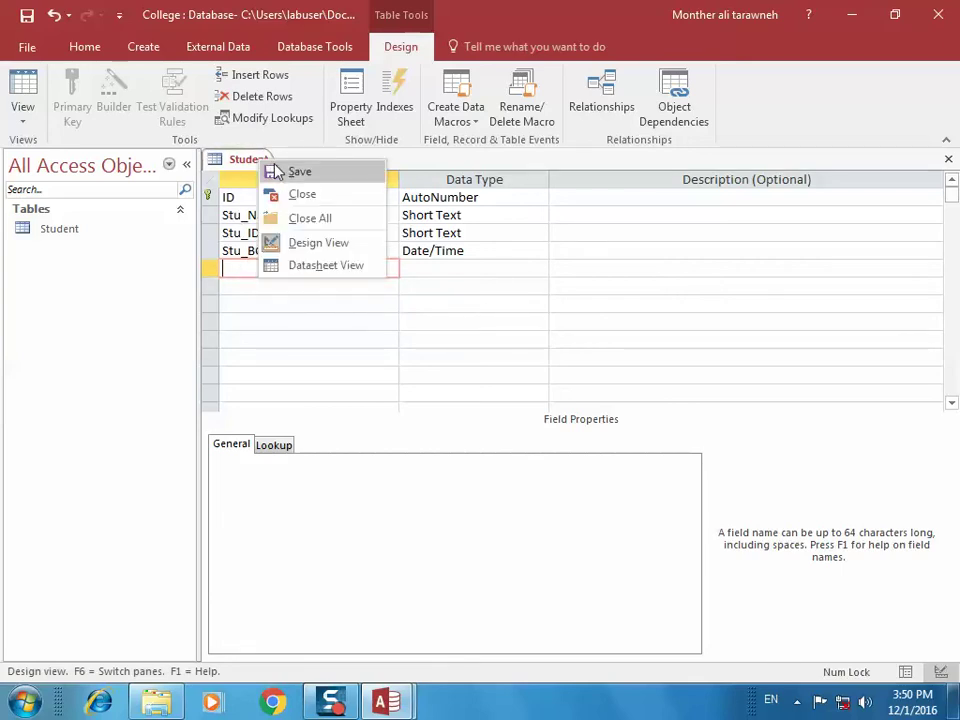
pyautogui.click(274, 172)
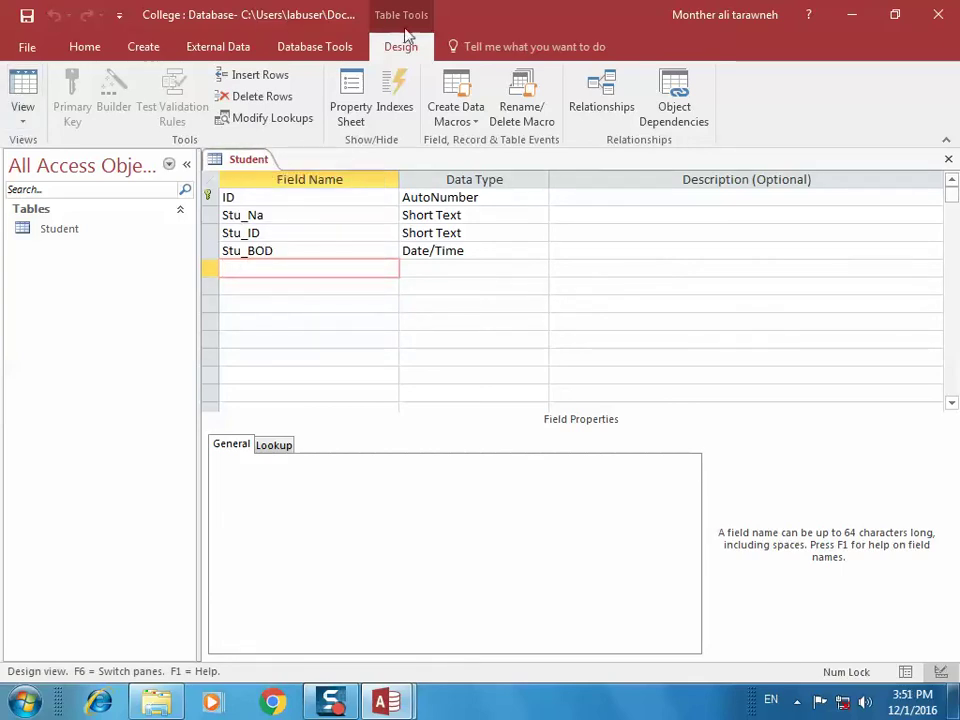
pyautogui.click(24, 112)
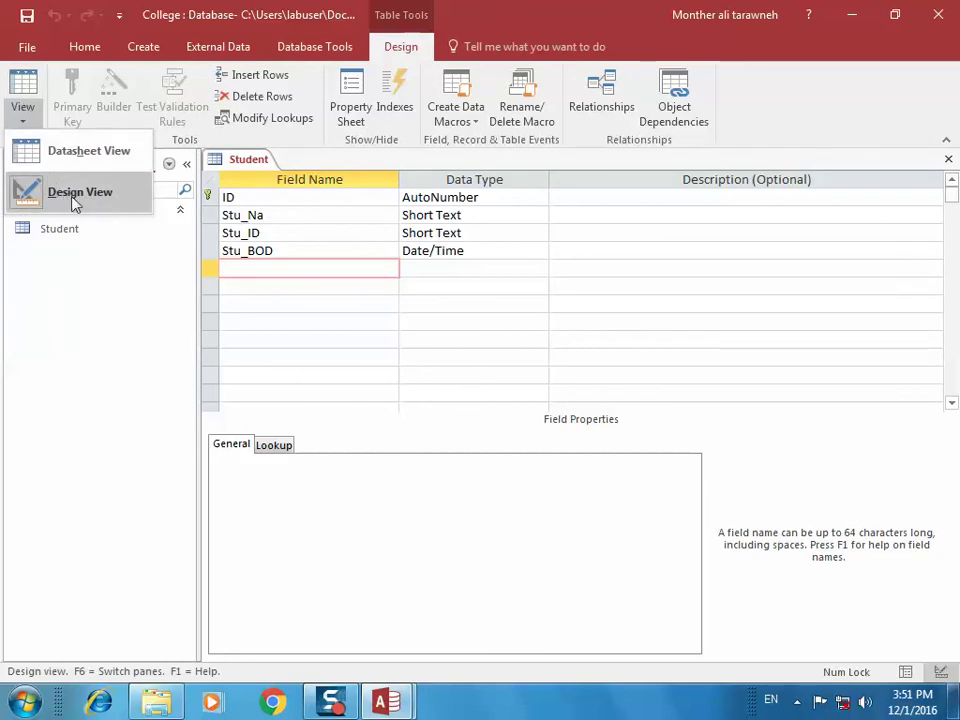
pyautogui.rightClick(230, 164)
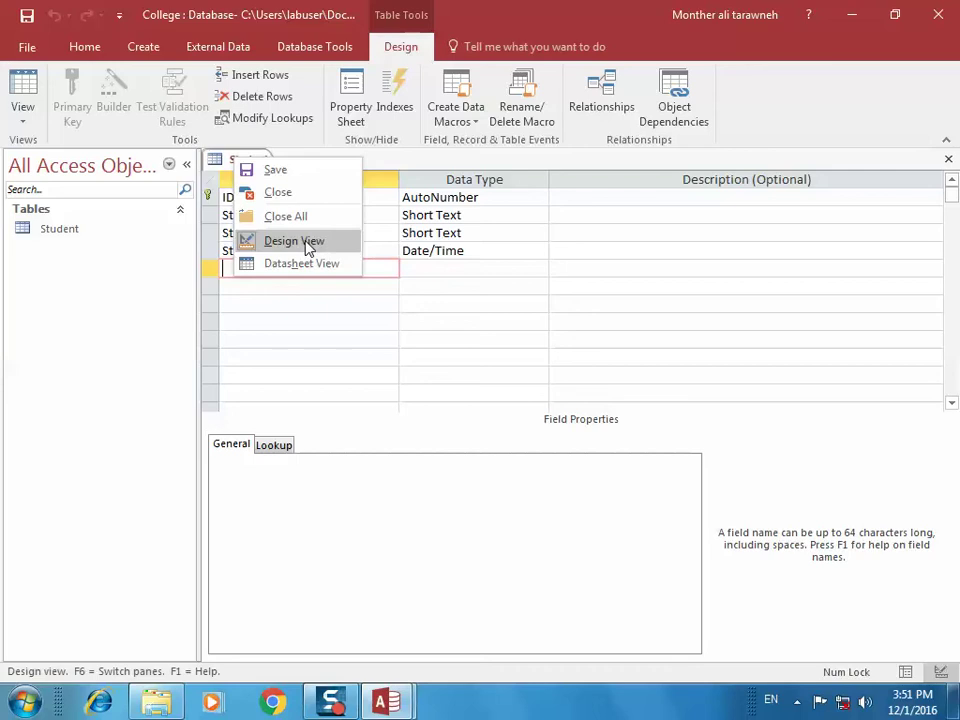
pyautogui.click(302, 320)
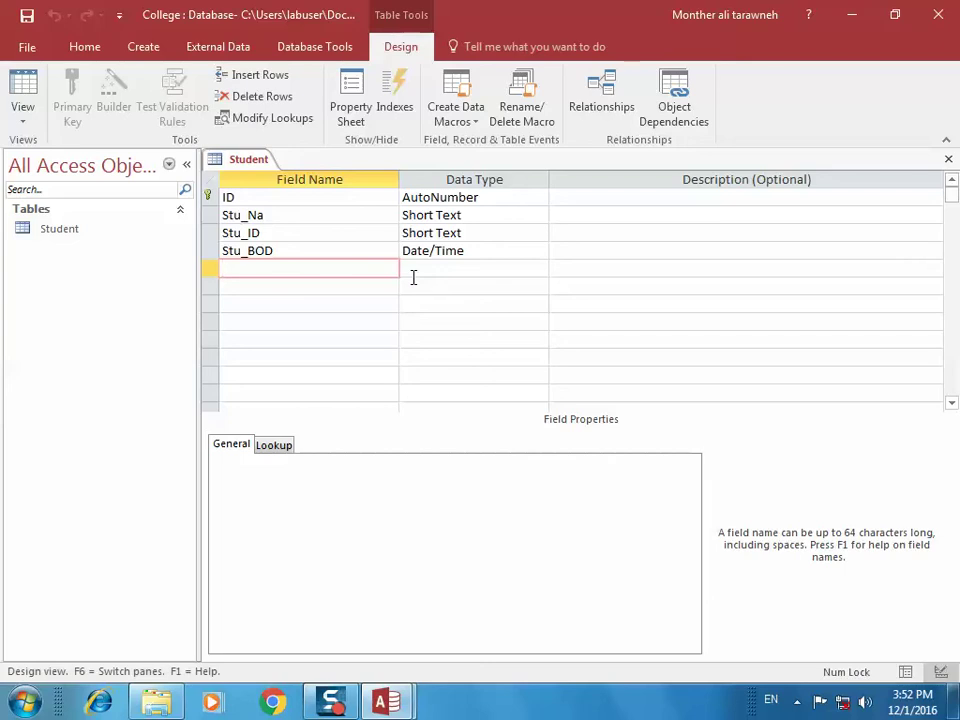
# Step: Add a field named Stu_Cer with the Attachment data type to the Student table
pyautogui.write('Stu_')
pyautogui.write('Cer')
pyautogui.click(418, 268)
pyautogui.click(540, 268)
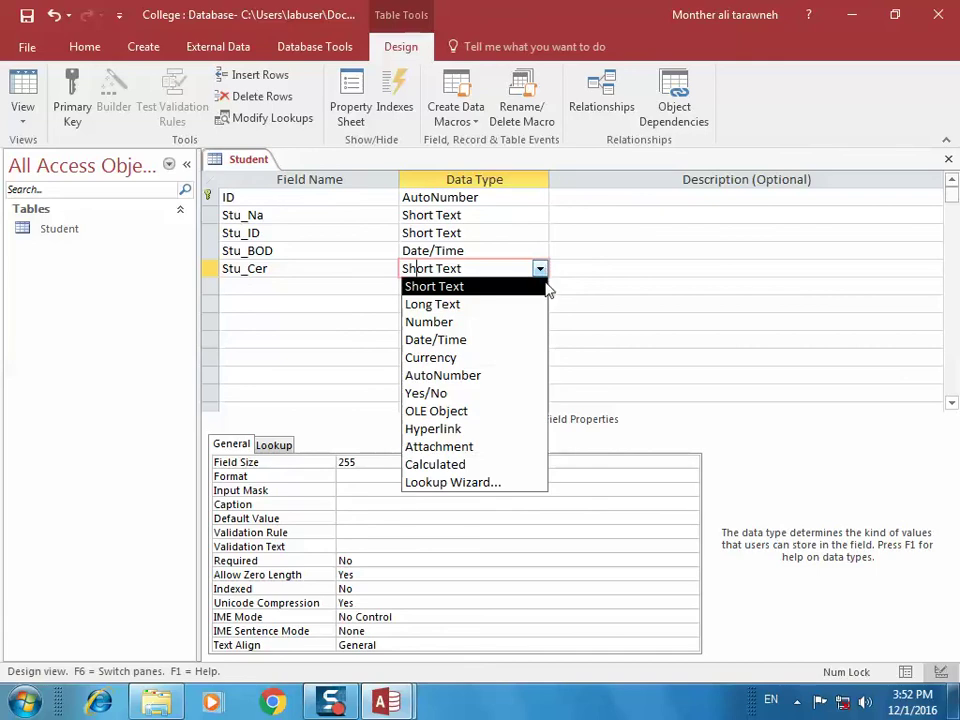
pyautogui.click(517, 446)
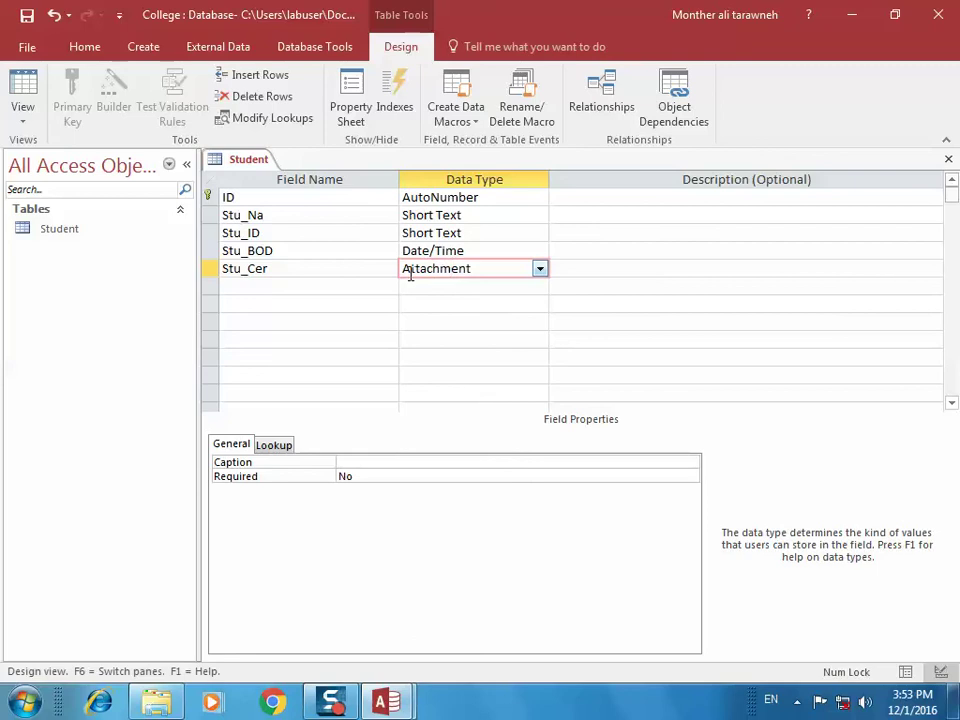
# Step: Enter the Arabic description "هذا الحقل يستخدم لرفع الشهادات" for the Stu_Cer field
pyautogui.click(572, 268)
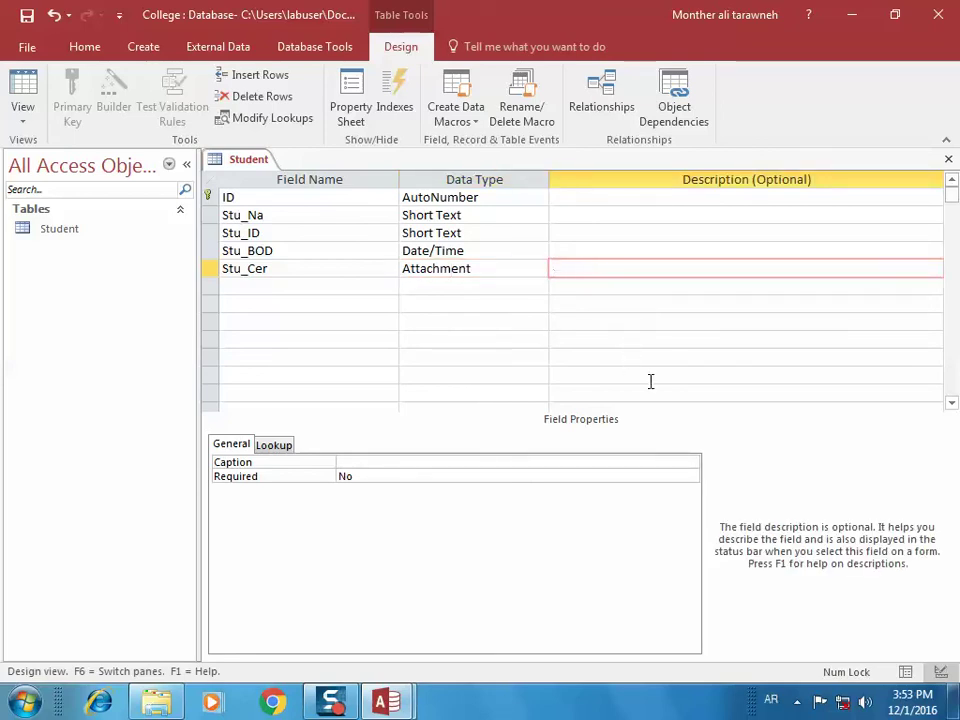
pyautogui.write('هذا ال')
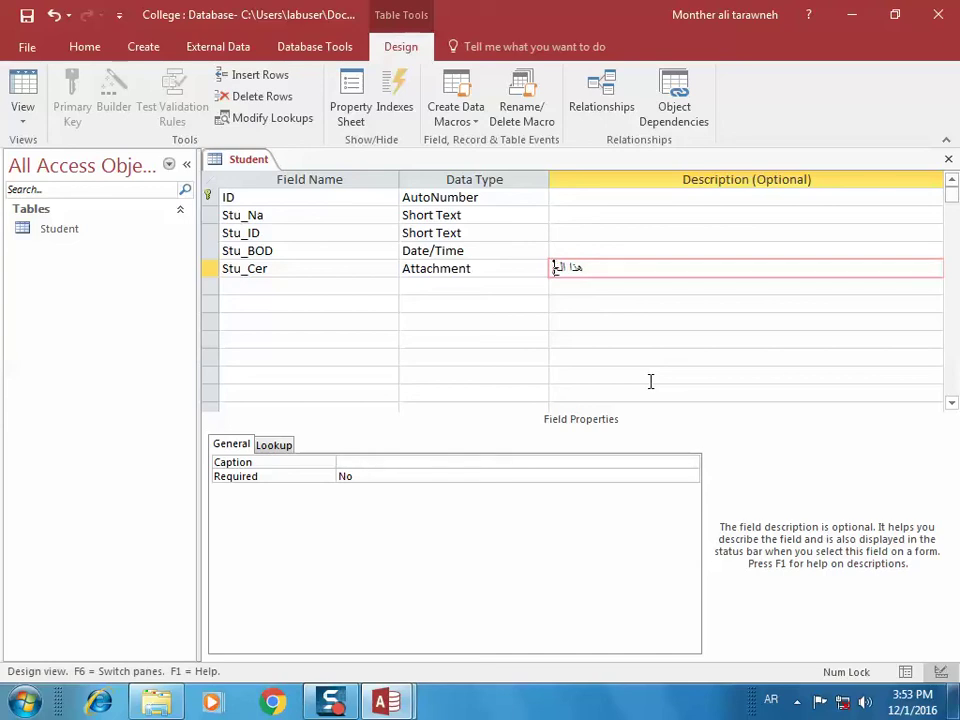
pyautogui.write('حقل يستخدم لرف')
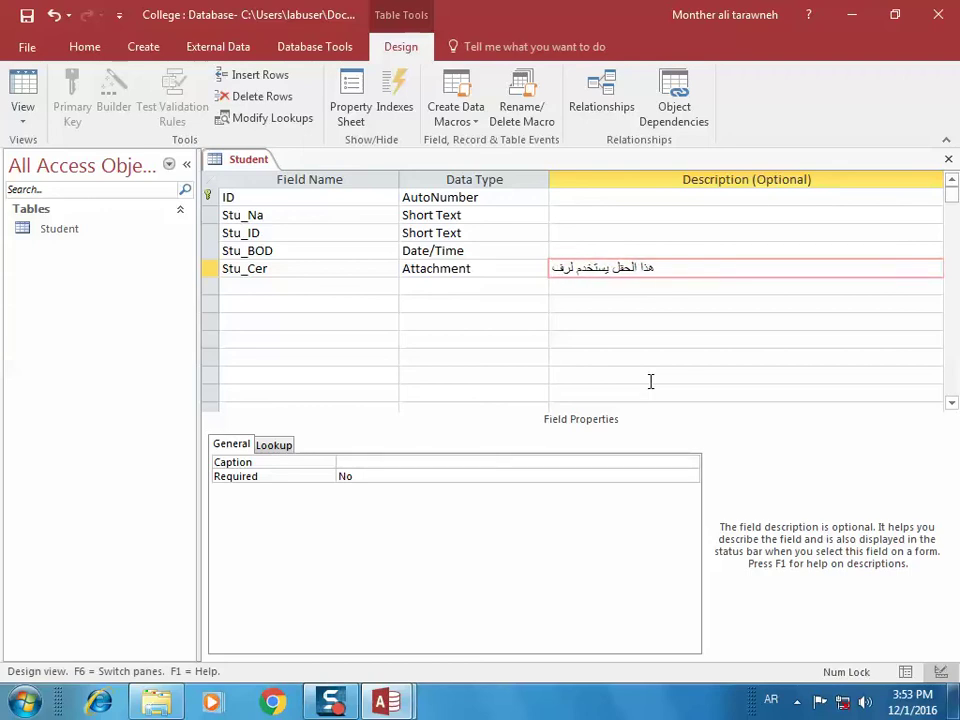
pyautogui.write('ع الشه')
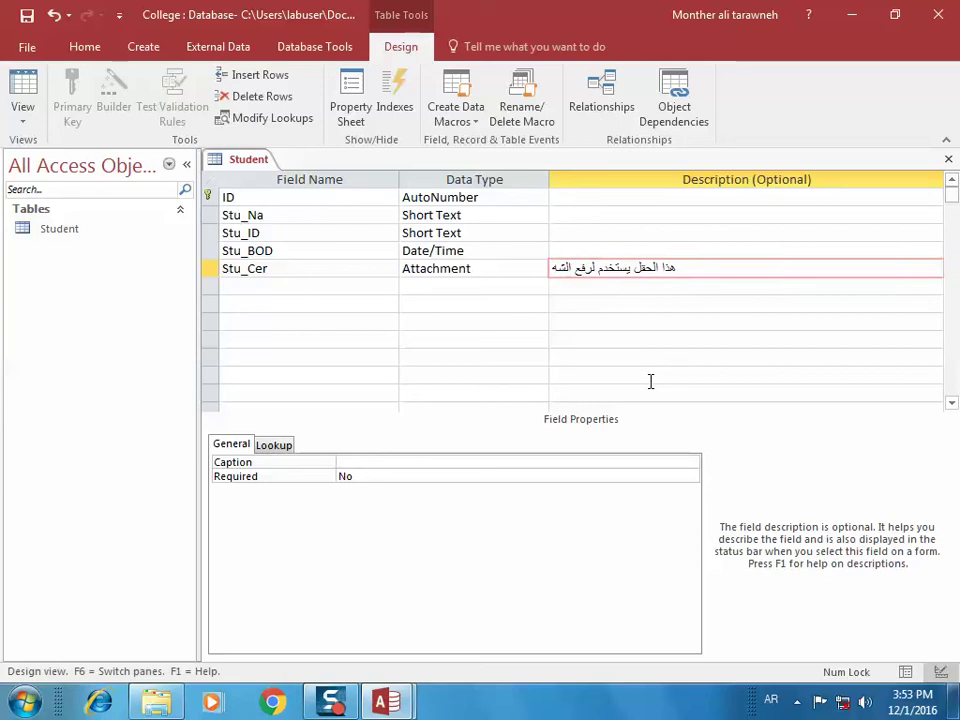
pyautogui.write('ادات')
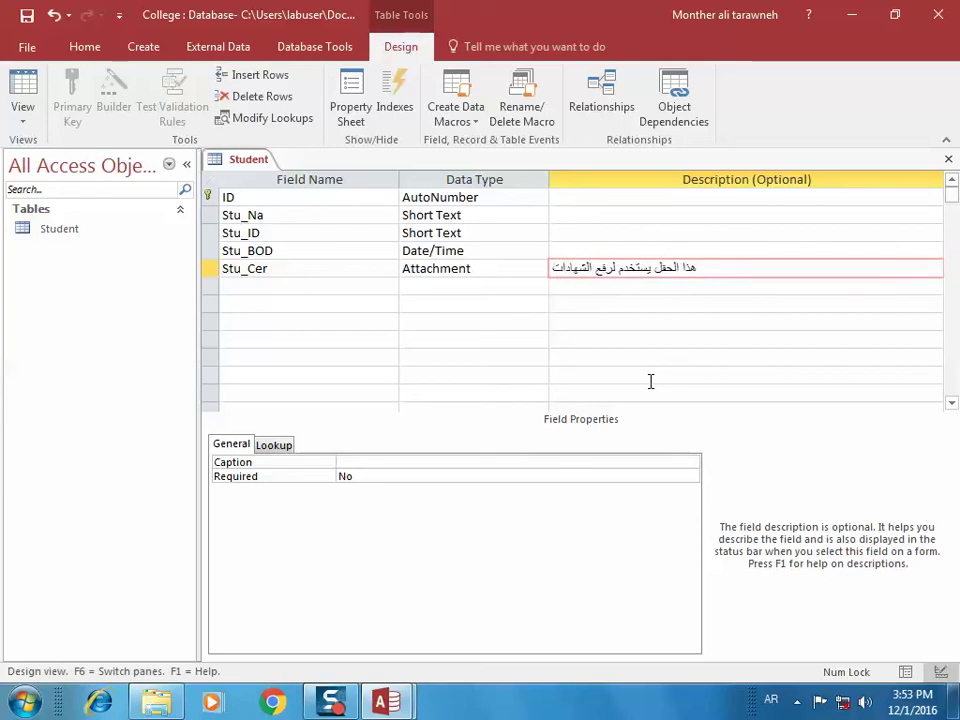
# Step: Add a field named Gender with the Yes/No data type to the Student table
pyautogui.click(516, 284)
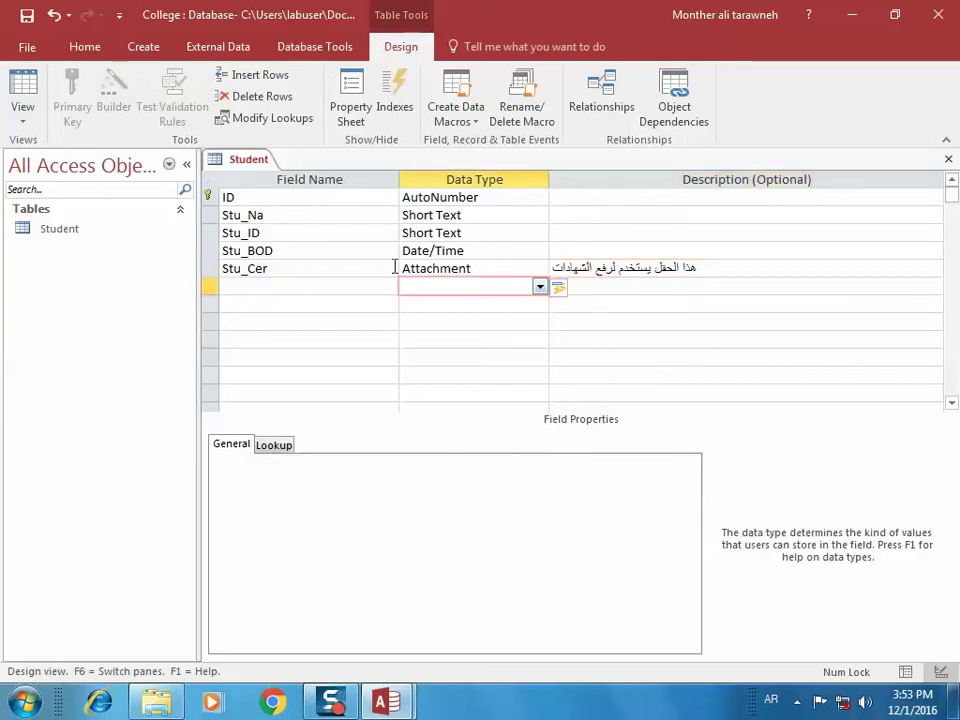
pyautogui.click(354, 285)
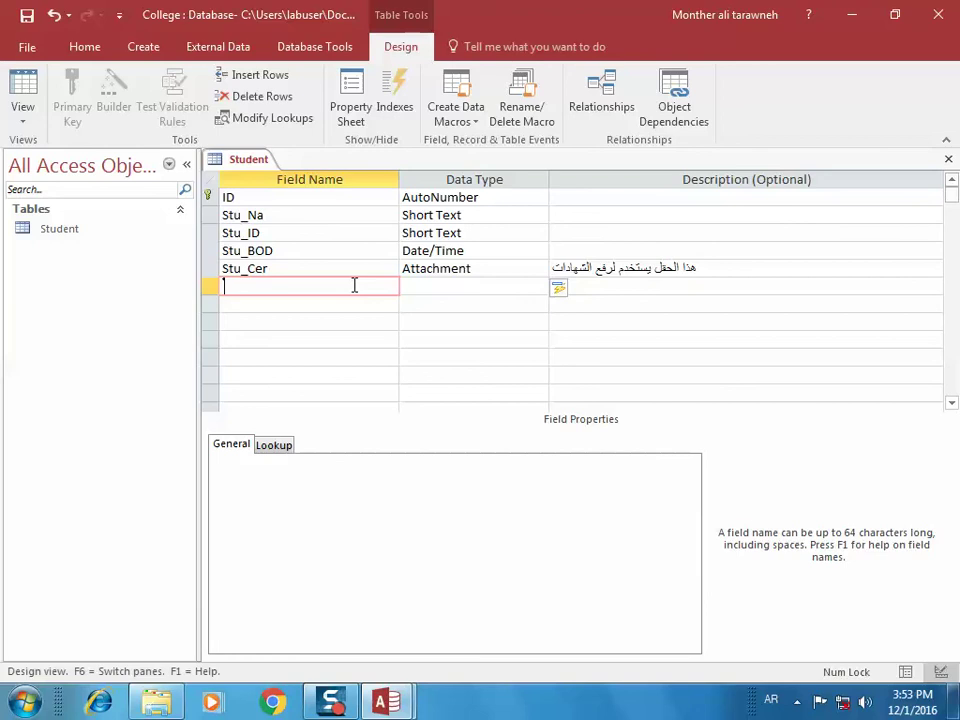
pyautogui.hotkey('alt', 'shift')
pyautogui.write('G')
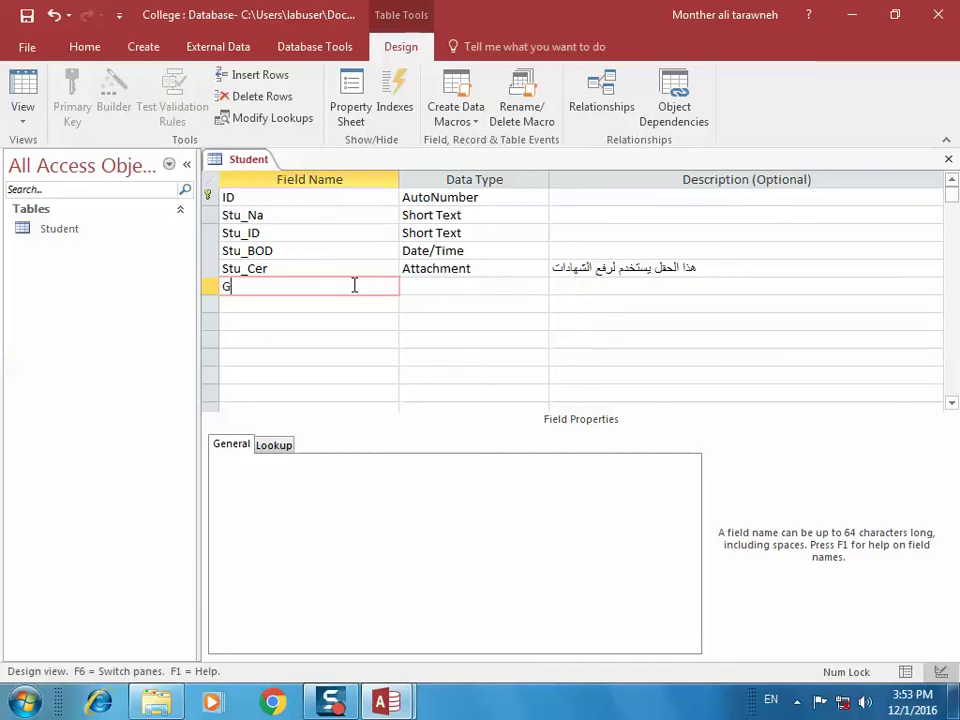
pyautogui.write('ende')
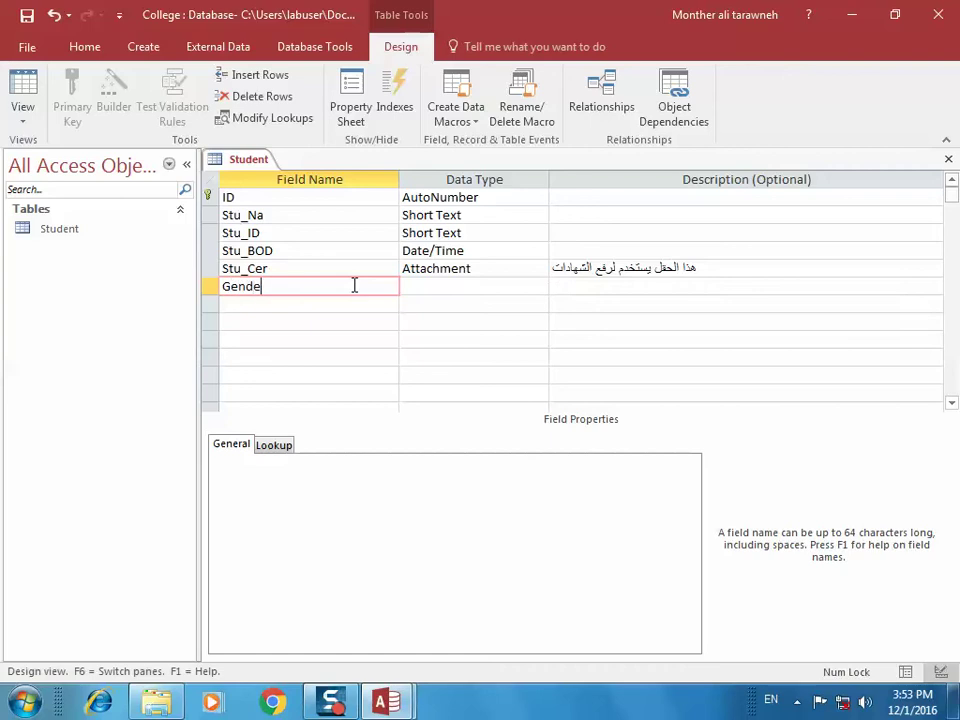
pyautogui.write('r')
pyautogui.click(520, 287)
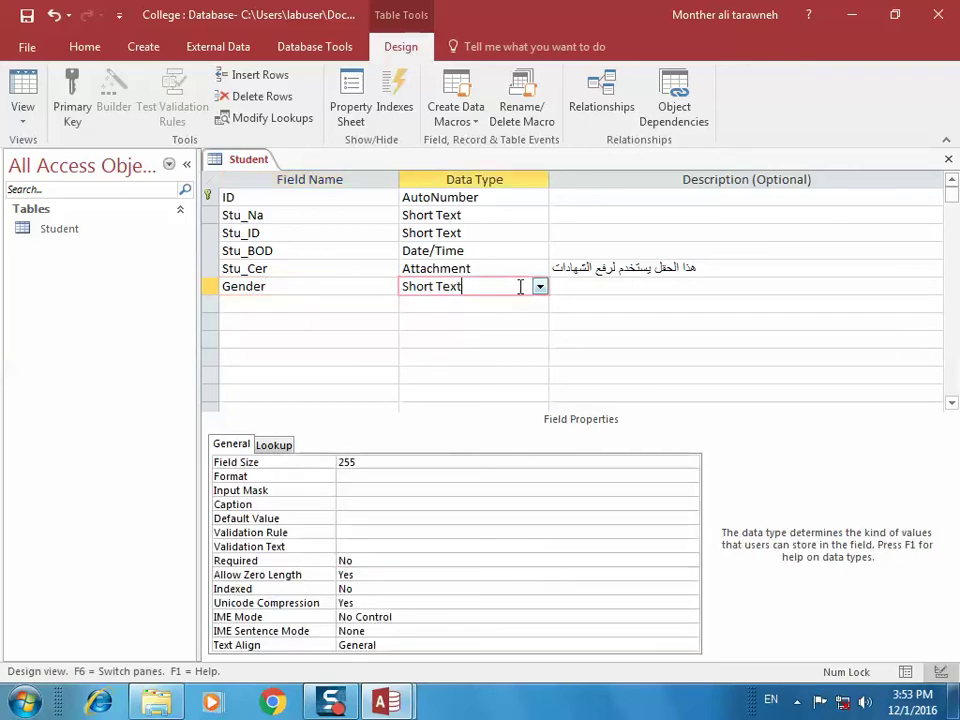
pyautogui.click(539, 287)
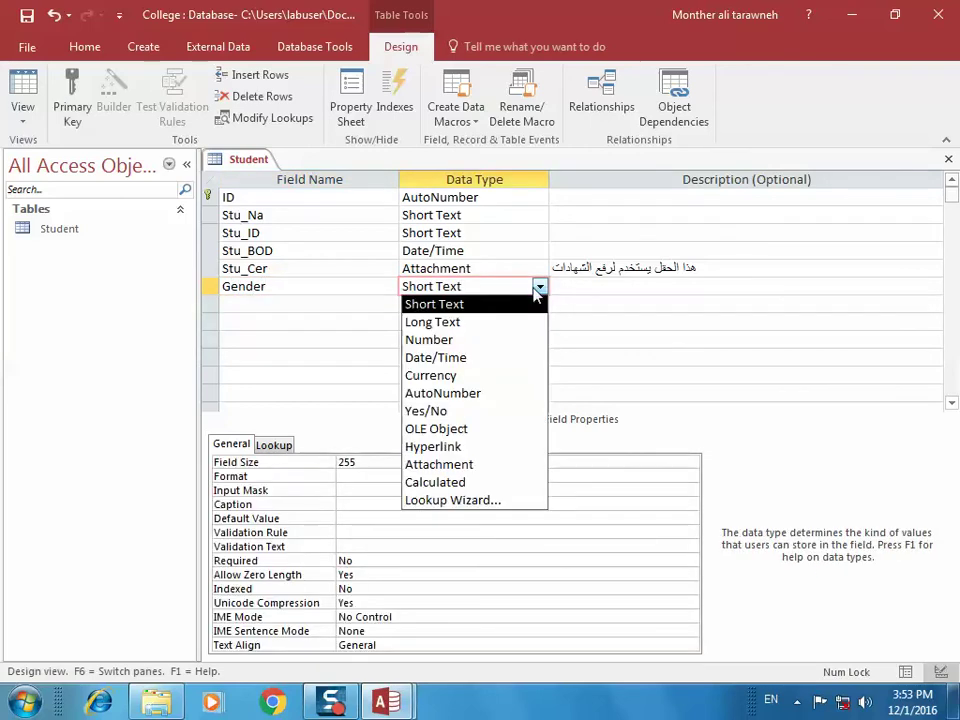
pyautogui.click(529, 411)
# Step: Add a field named Stu_Pic with the OLE Object data type to the Student table
pyautogui.click(357, 300)
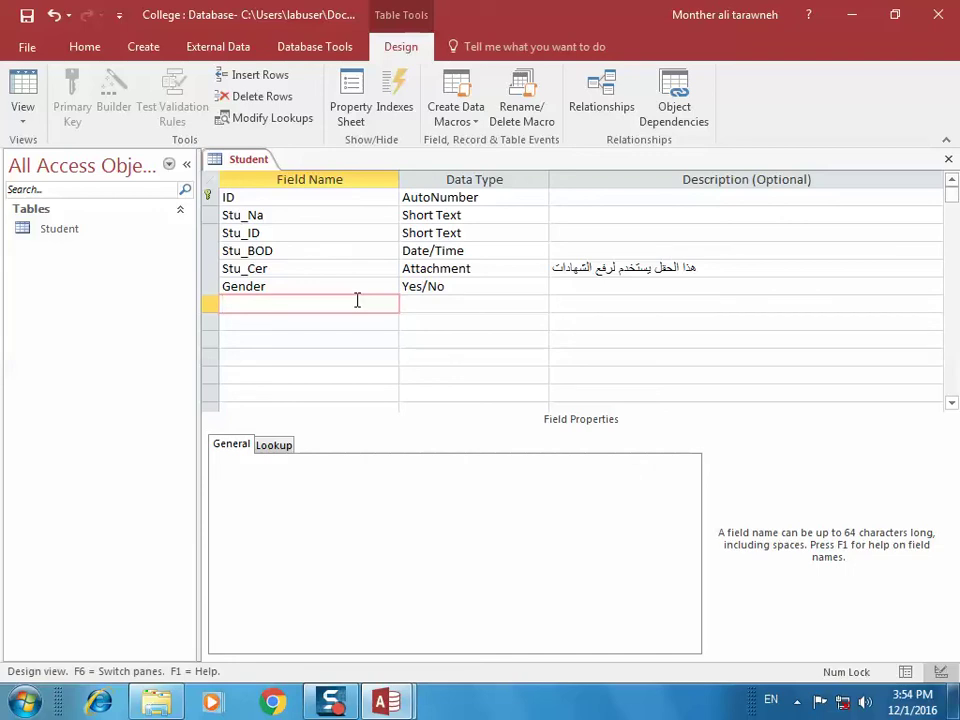
pyautogui.write('Stu_Pi')
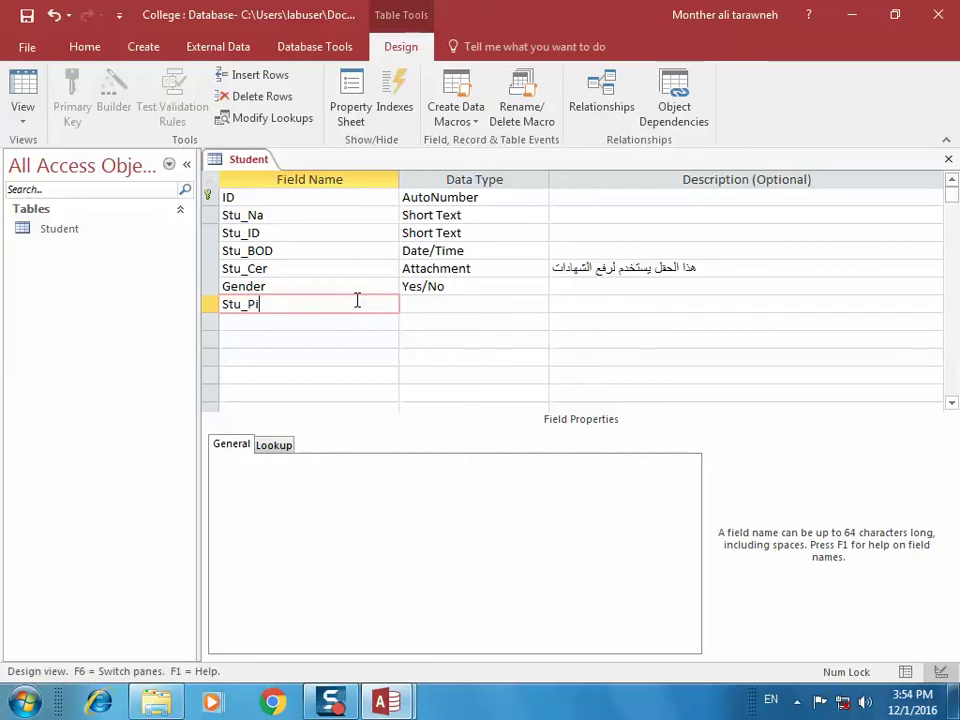
pyautogui.write('c')
pyautogui.click(526, 305)
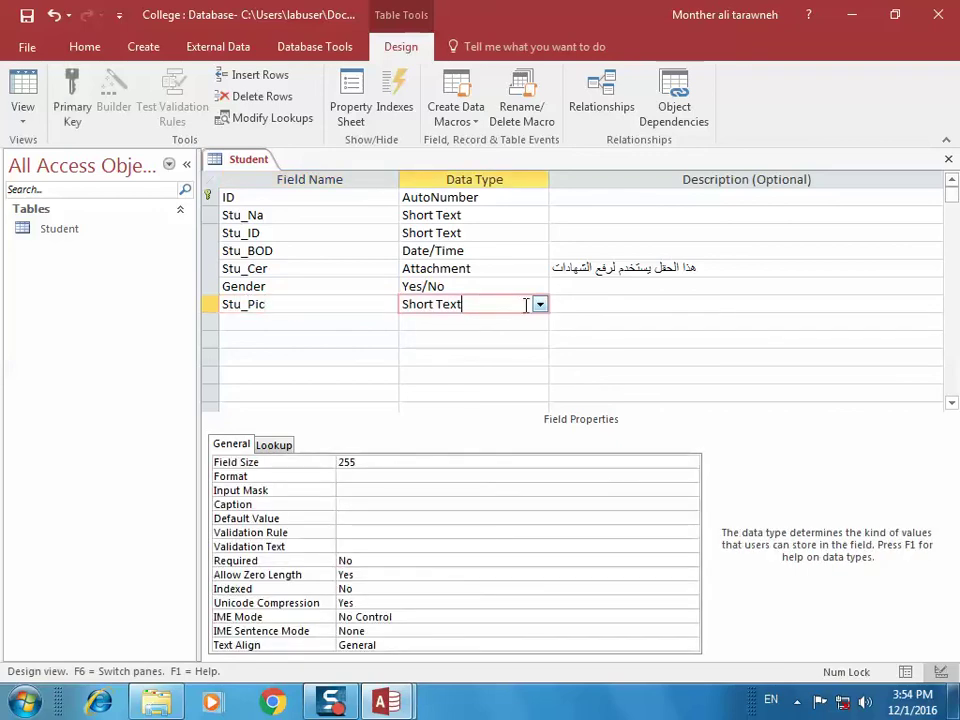
pyautogui.click(539, 304)
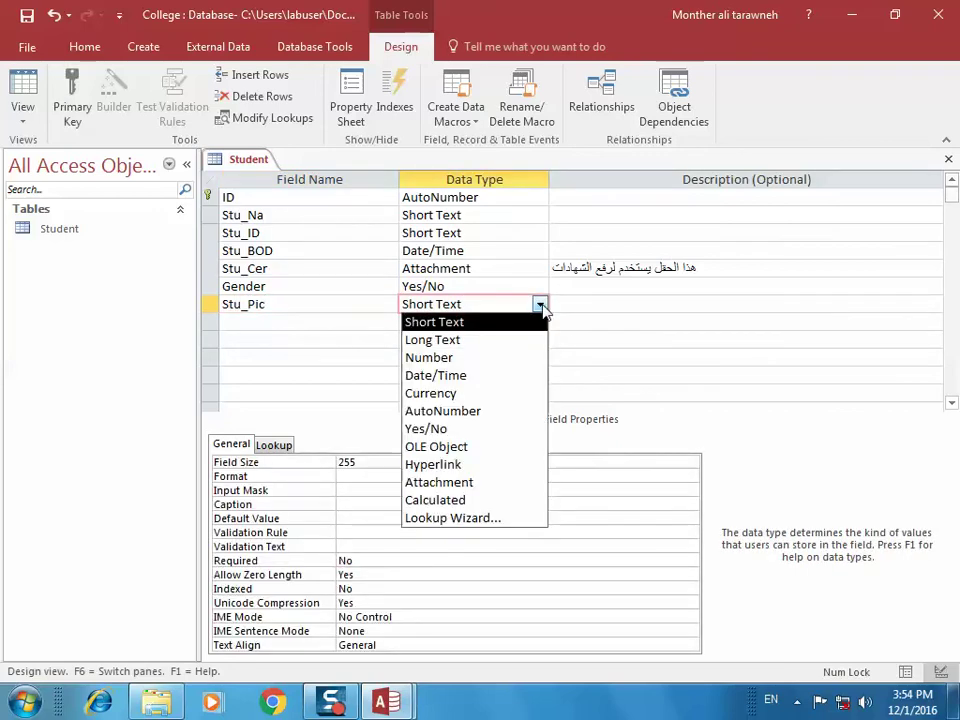
pyautogui.click(508, 447)
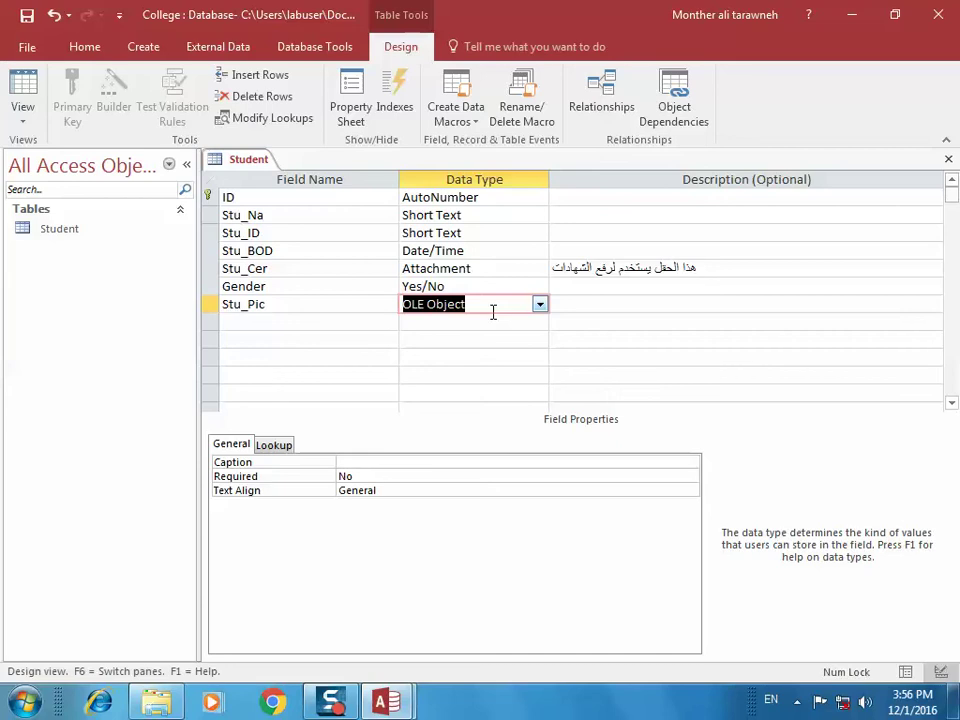
pyautogui.click(456, 302)
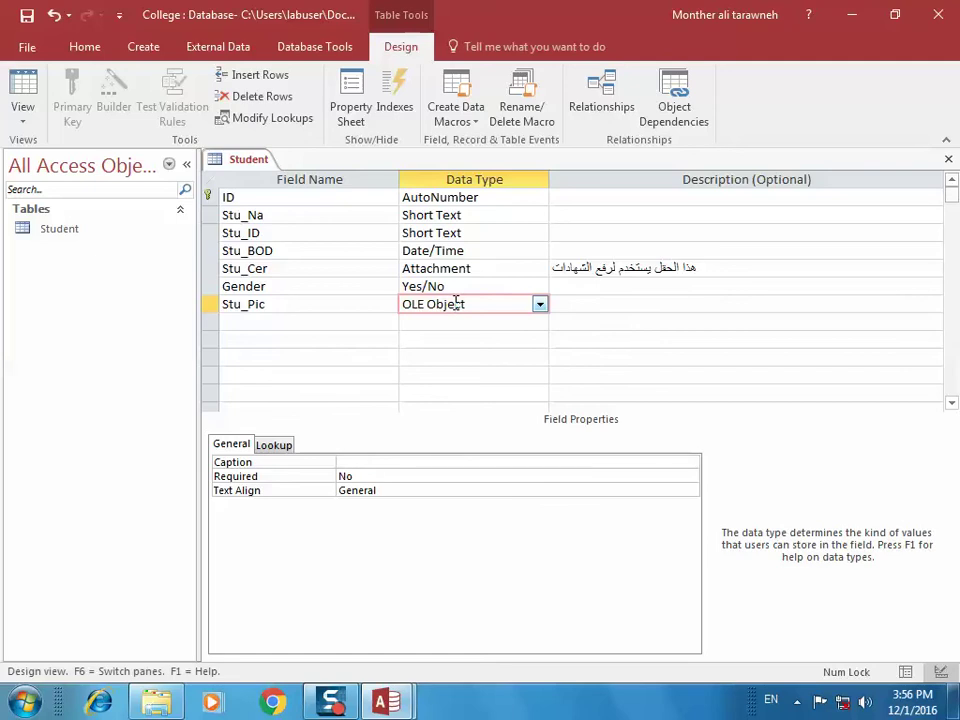
# Step: Add a field named Stu_fees with the Number data type to the Student table
pyautogui.click(350, 322)
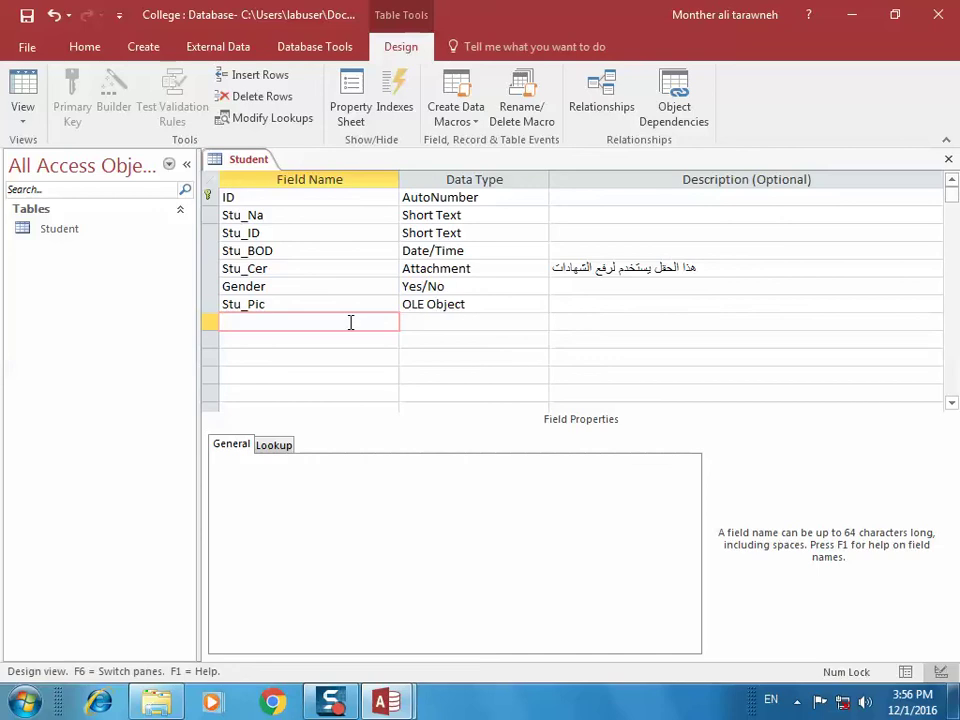
pyautogui.write('Stu_fees')
pyautogui.press('Tab')
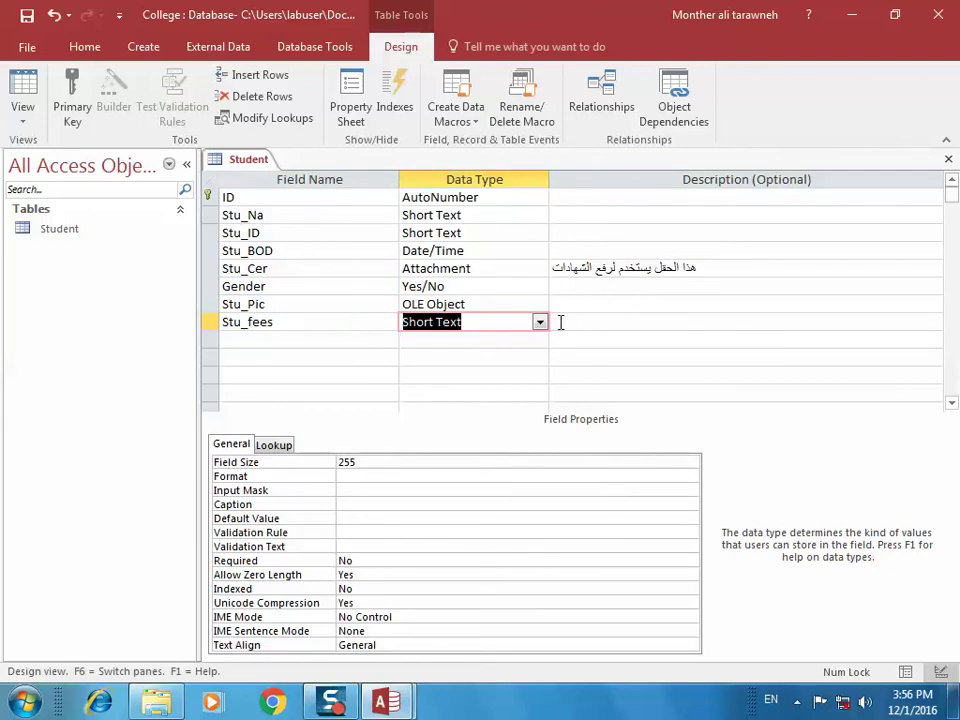
pyautogui.click(540, 322)
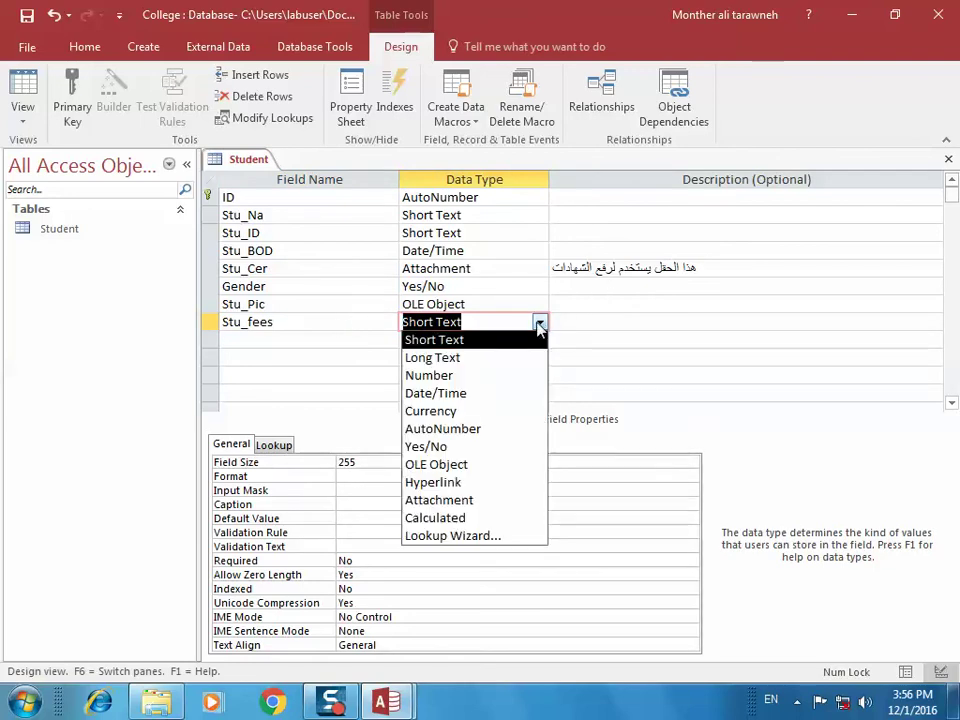
pyautogui.click(531, 374)
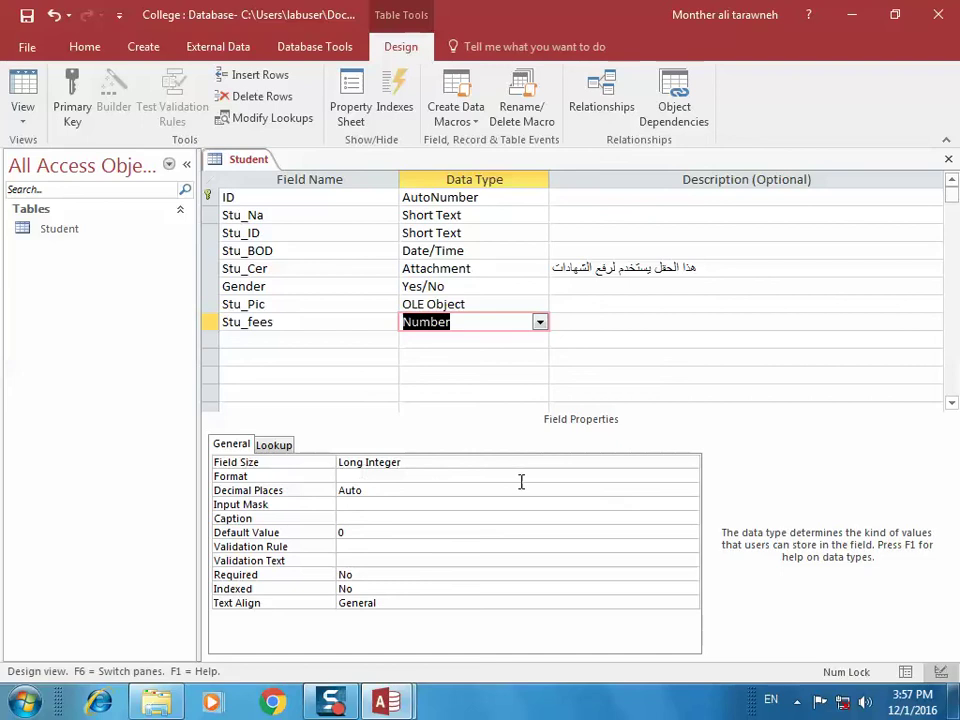
# Step: Review the data types available for Stu_fees and set its field size to Double
pyautogui.click(671, 462)
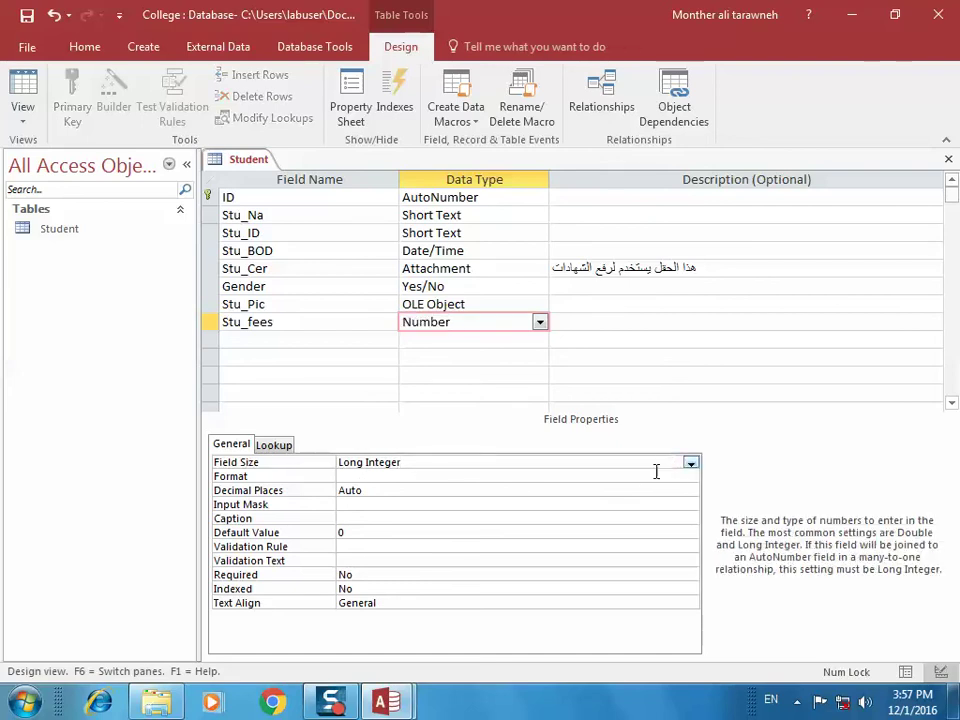
pyautogui.click(540, 323)
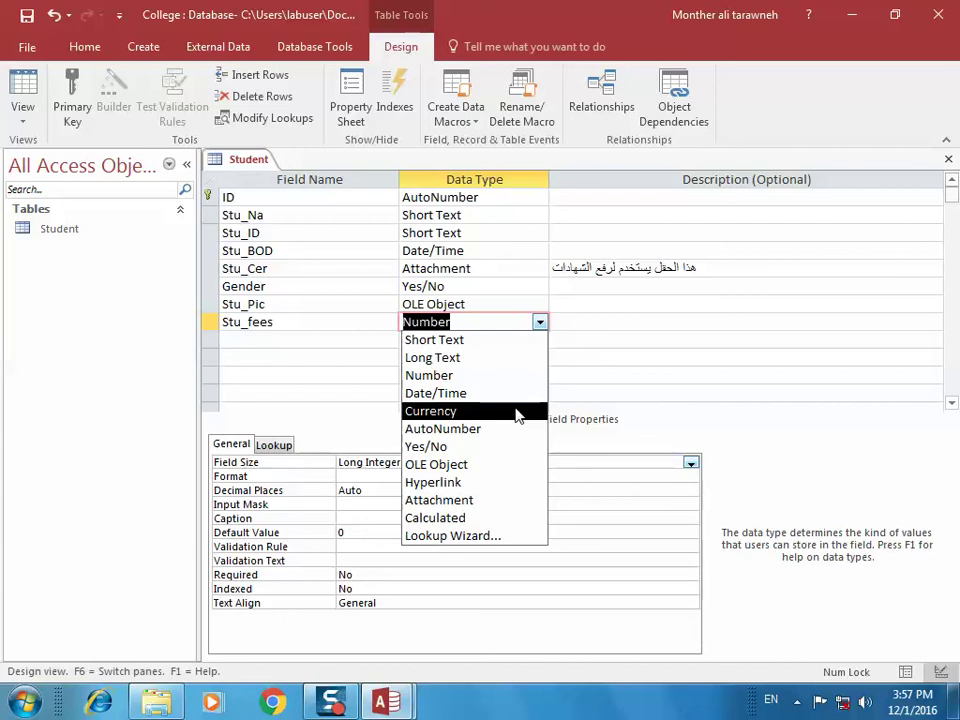
pyautogui.click(355, 463)
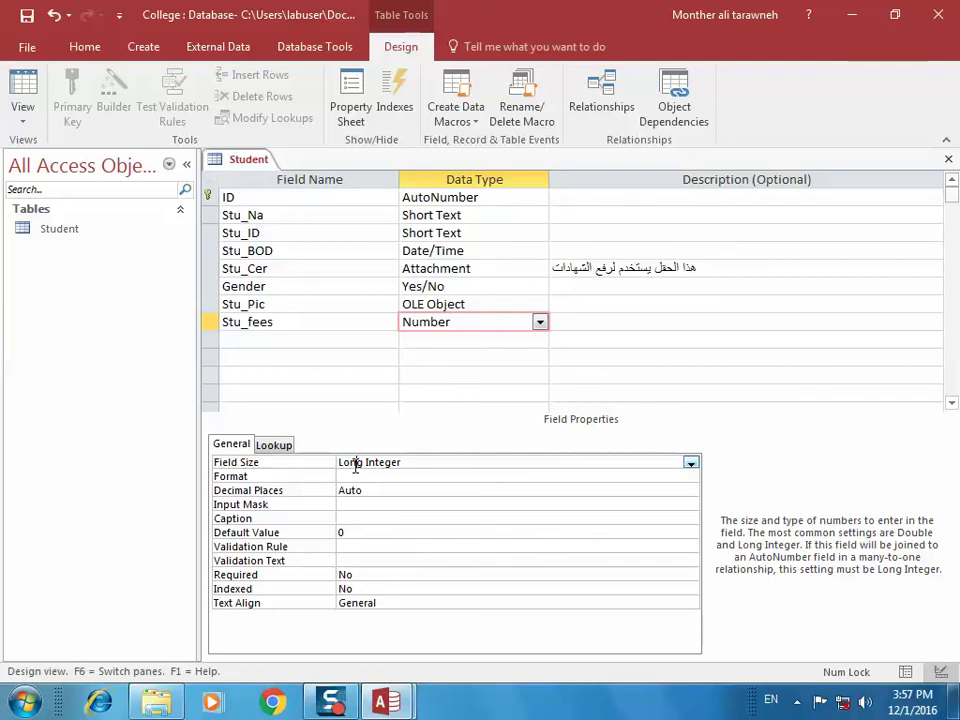
pyautogui.click(539, 322)
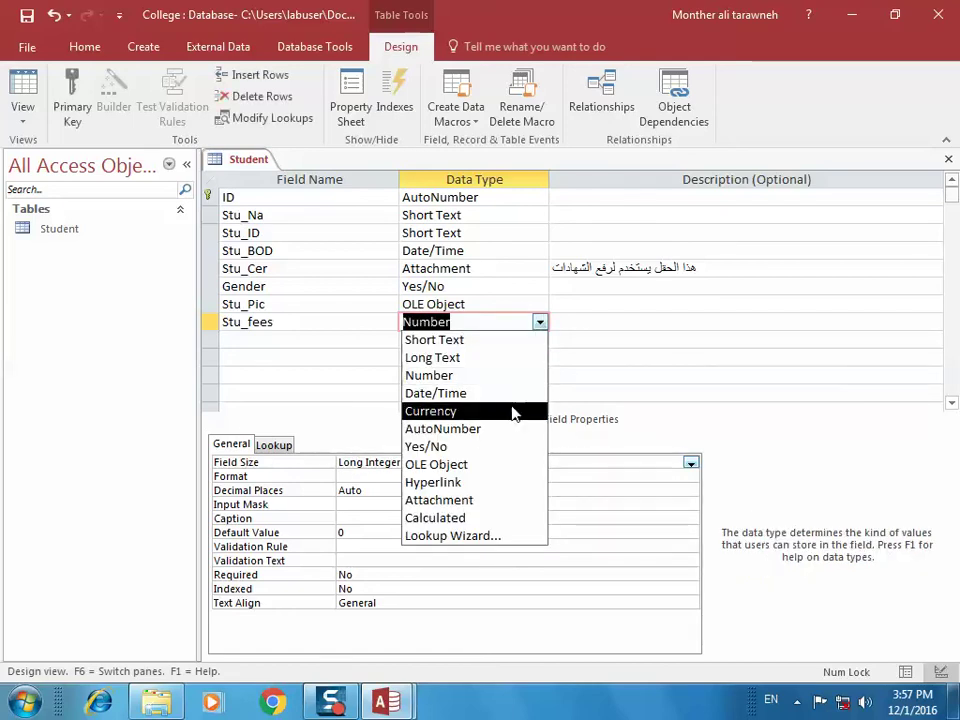
pyautogui.click(565, 320)
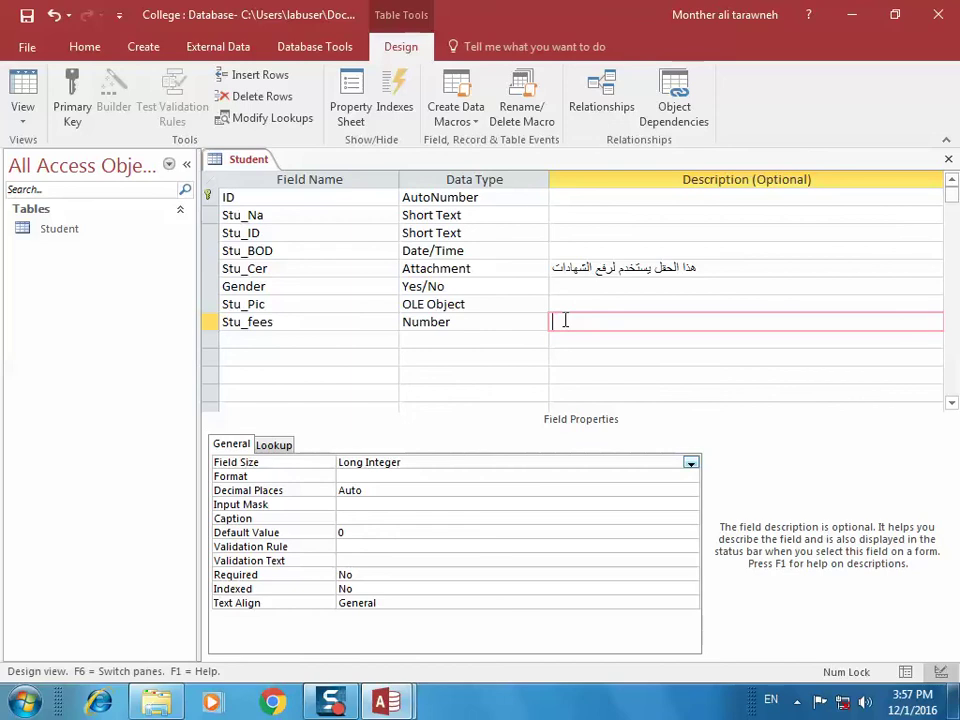
pyautogui.click(690, 462)
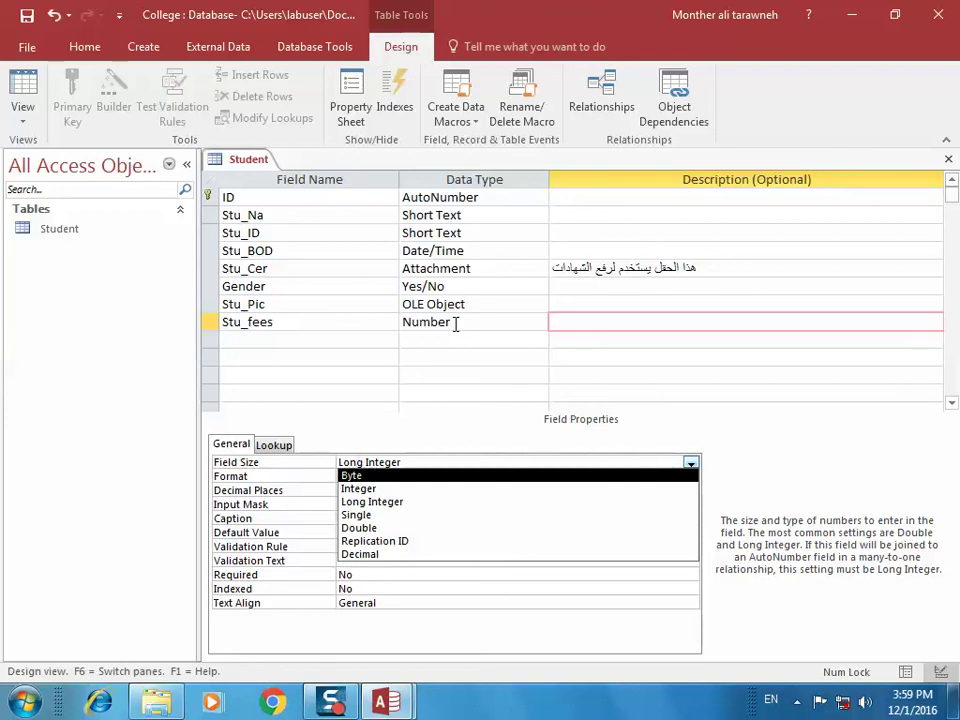
pyautogui.click(505, 526)
# Step: Add a field named Tax with the Number data type to the Student table
pyautogui.click(321, 344)
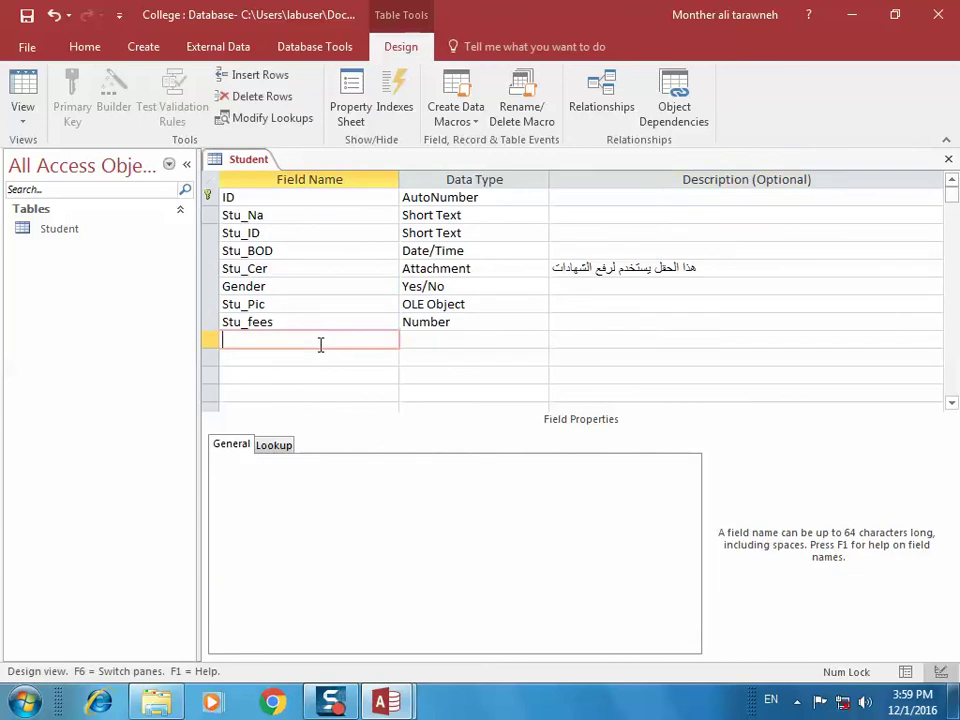
pyautogui.write('Tax')
pyautogui.click(450, 339)
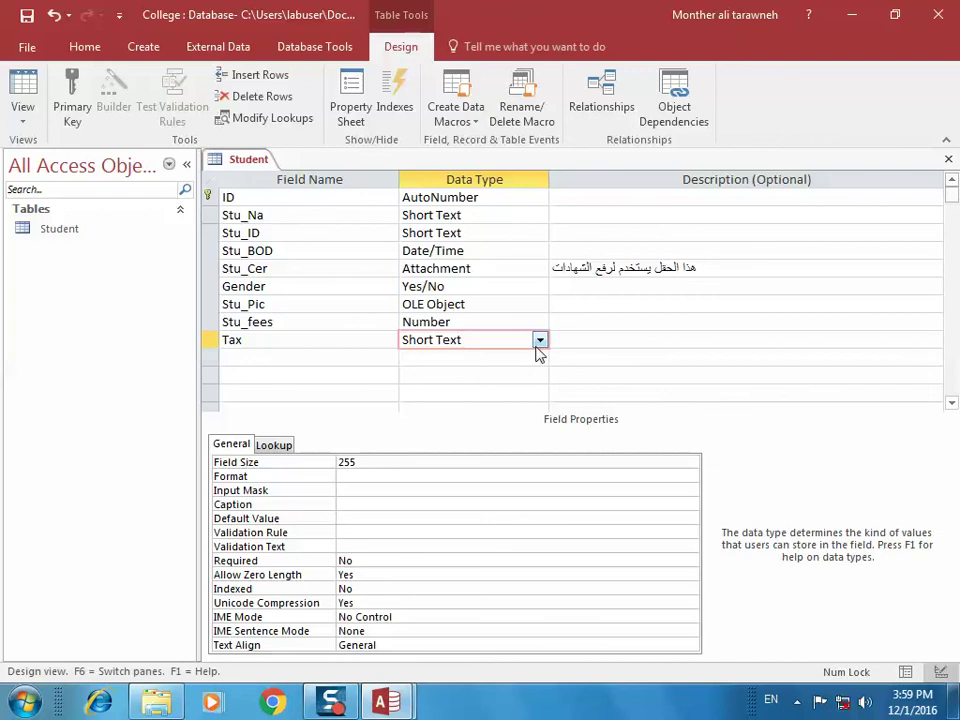
pyautogui.click(539, 340)
pyautogui.click(469, 393)
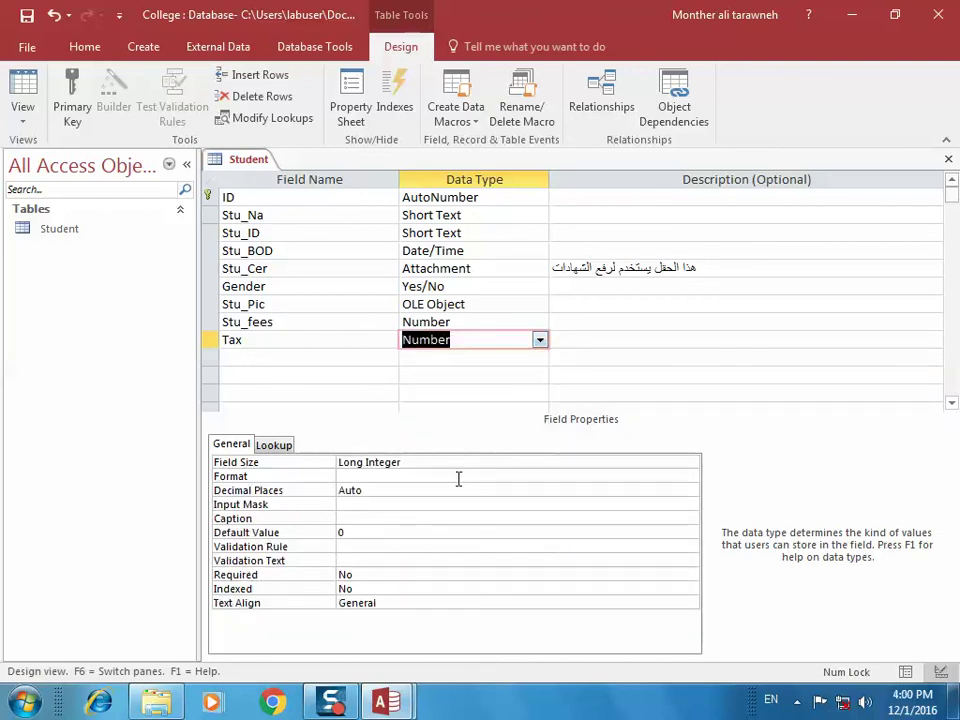
pyautogui.click(540, 340)
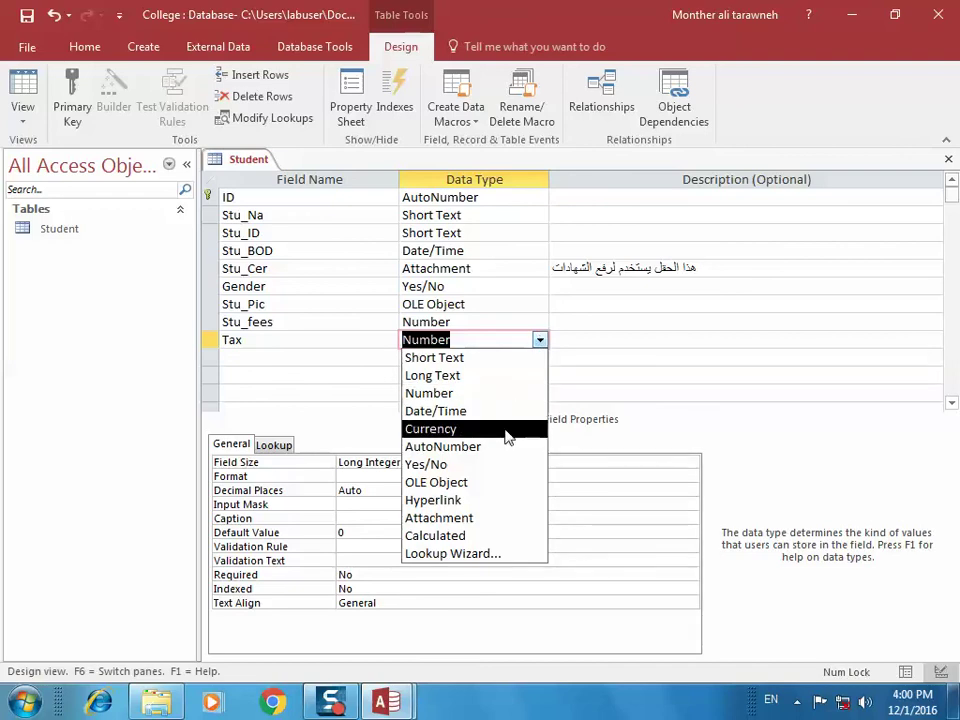
pyautogui.click(641, 461)
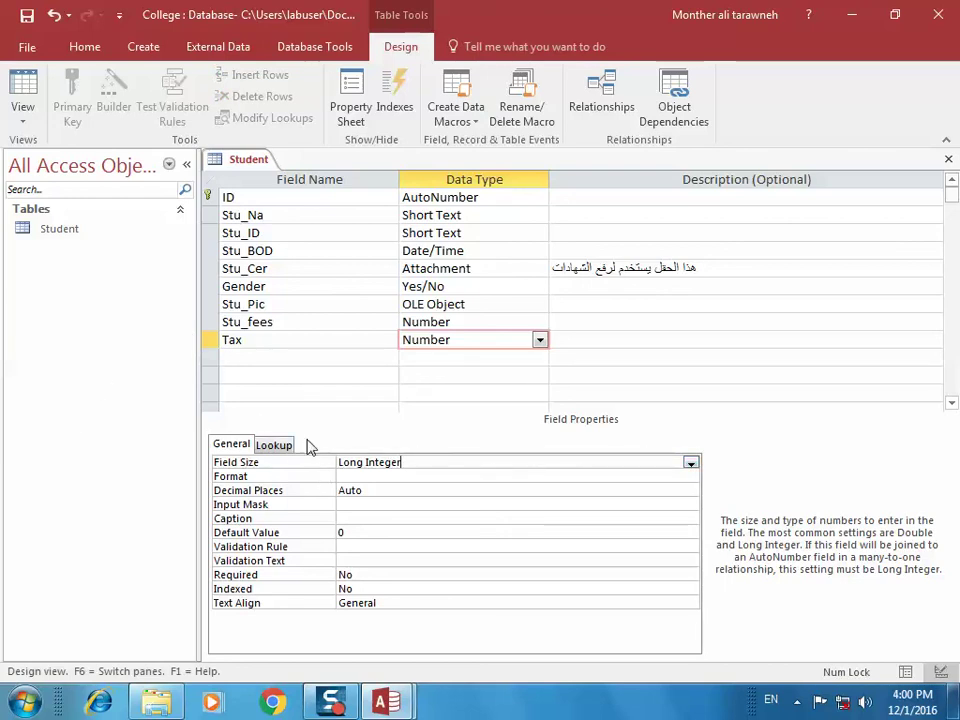
# Step: Add a field named Total_Fees with the Calculated data type and dismiss the Expression Builder without entering an expression
pyautogui.click(292, 360)
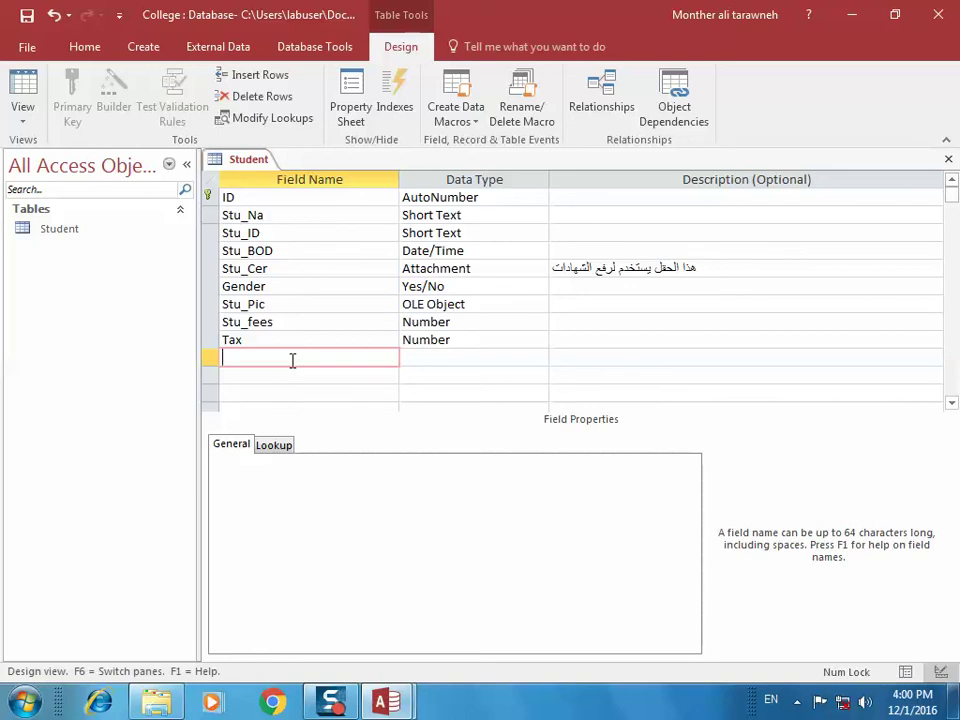
pyautogui.write('Total_Fees')
pyautogui.click(550, 358)
pyautogui.click(540, 357)
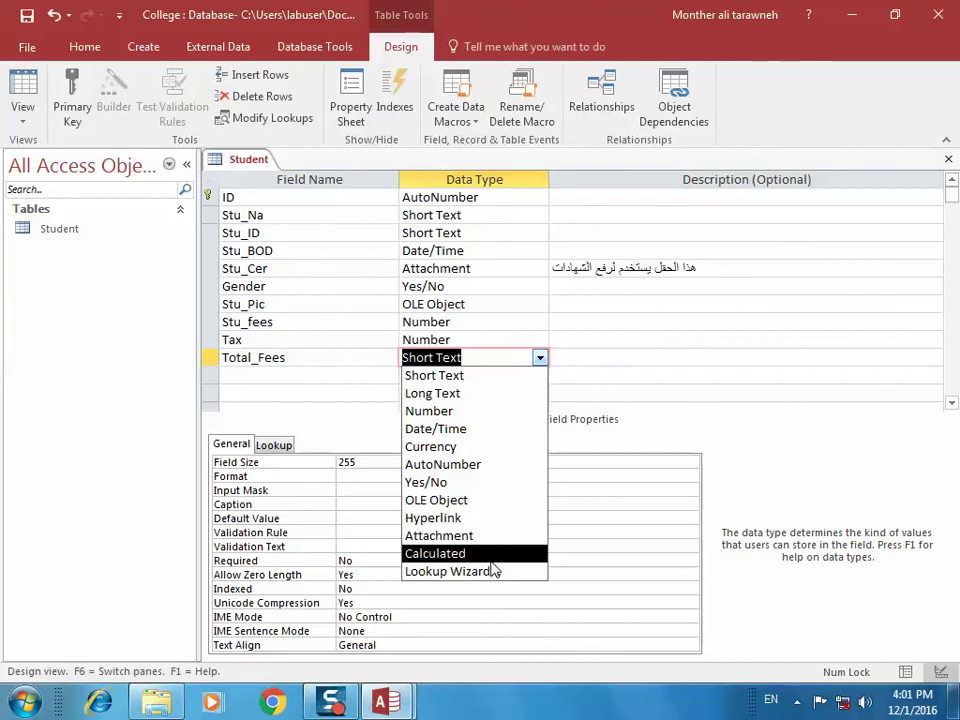
pyautogui.press('Return')
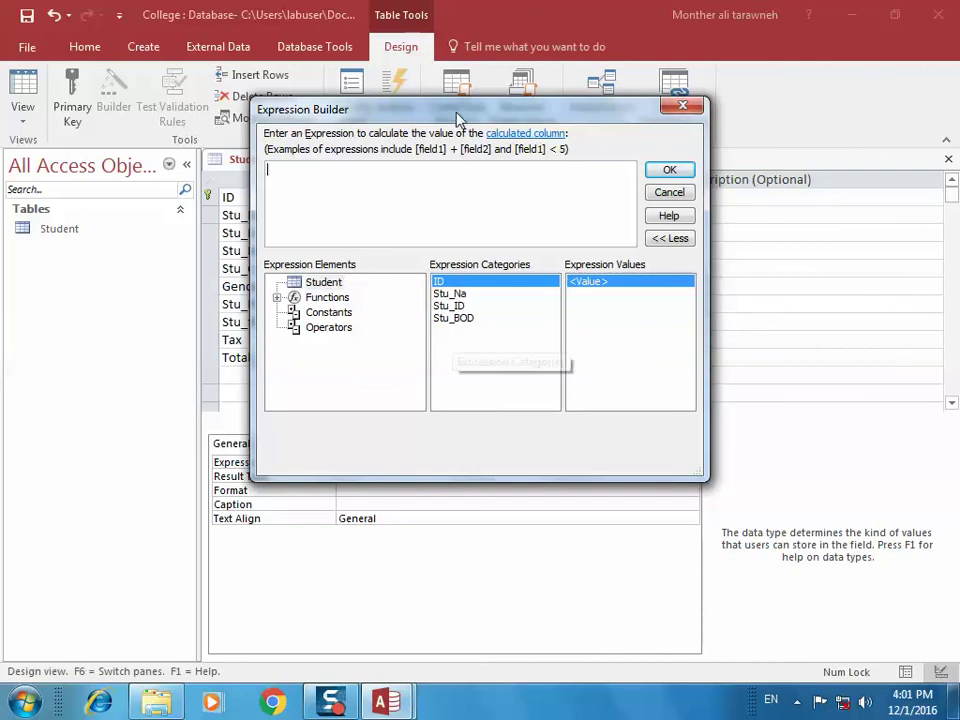
pyautogui.moveTo(459, 119); pyautogui.dragTo(466, 393)
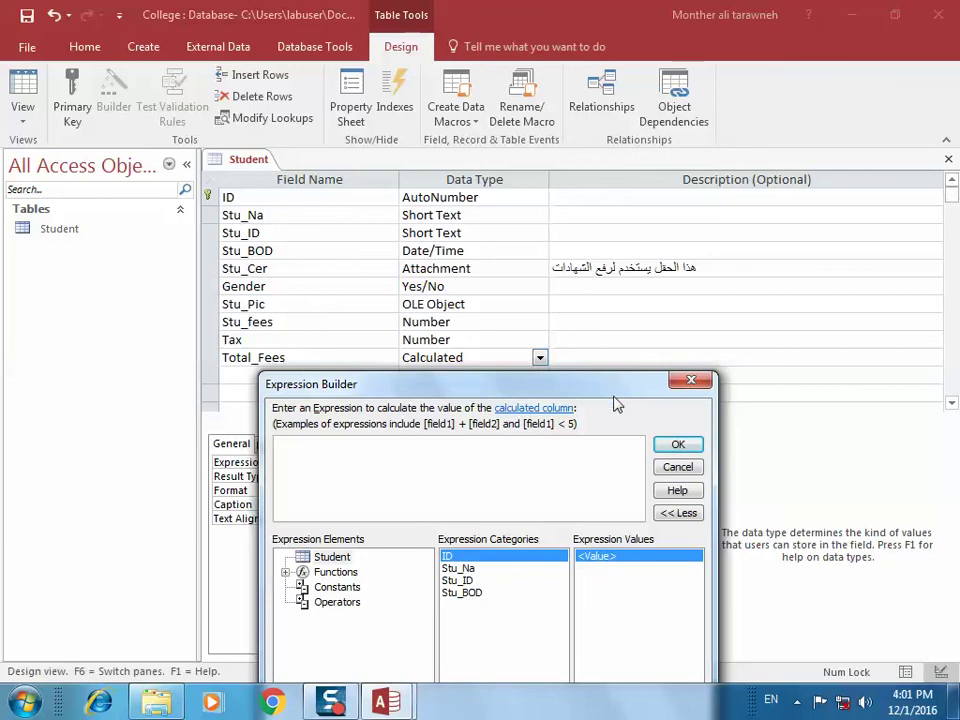
pyautogui.click(688, 383)
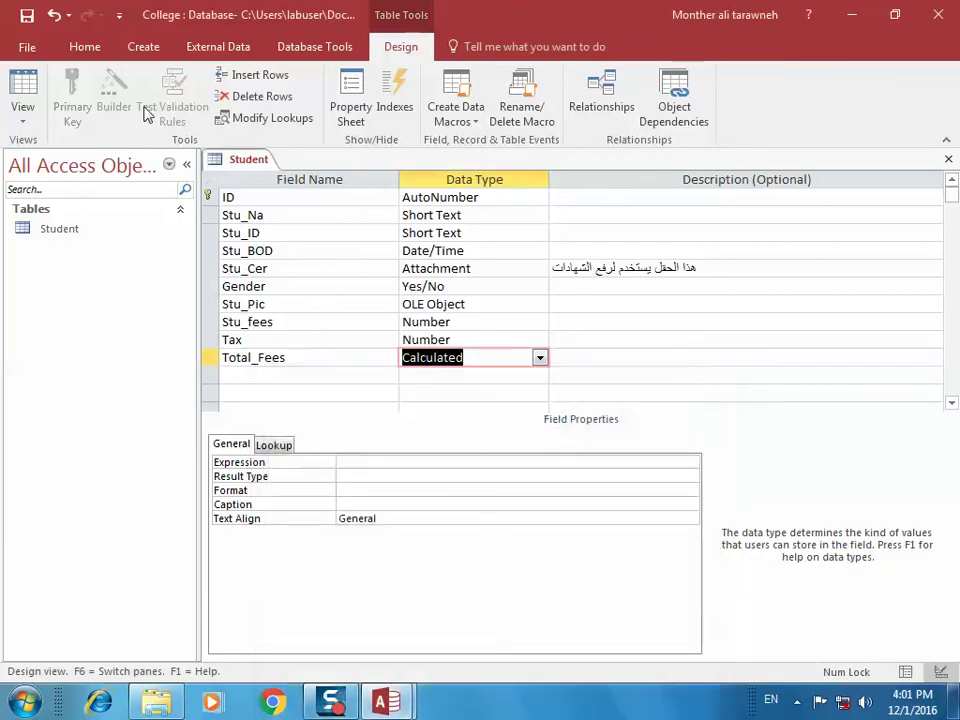
# Step: Try to save the Student table's design while the Total_Fees field has no expression
pyautogui.rightClick(240, 168)
pyautogui.click(262, 174)
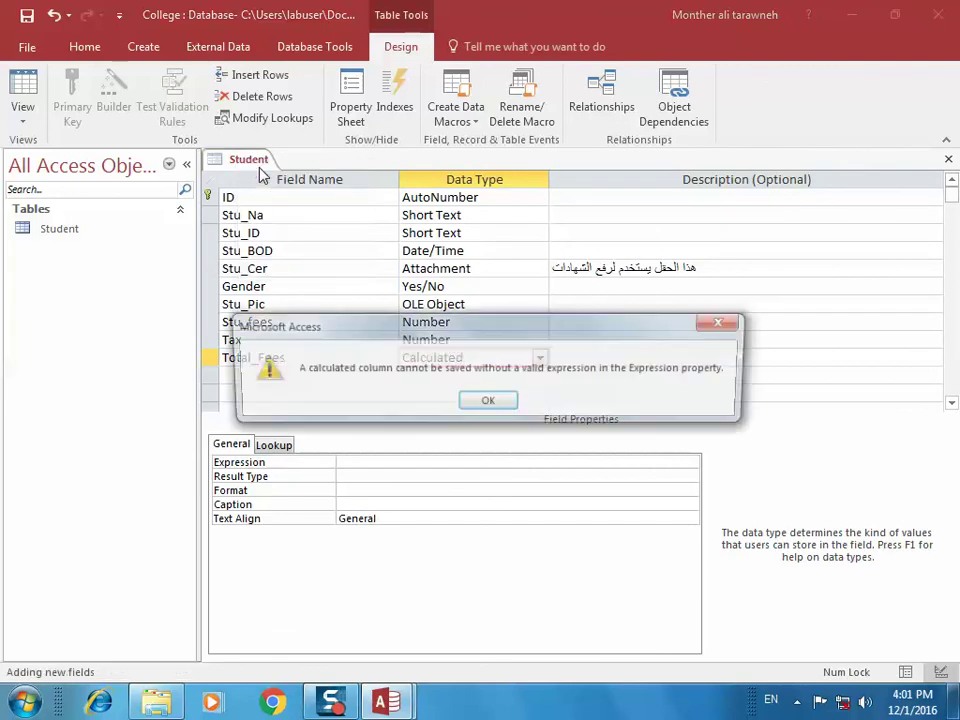
pyautogui.click(485, 397)
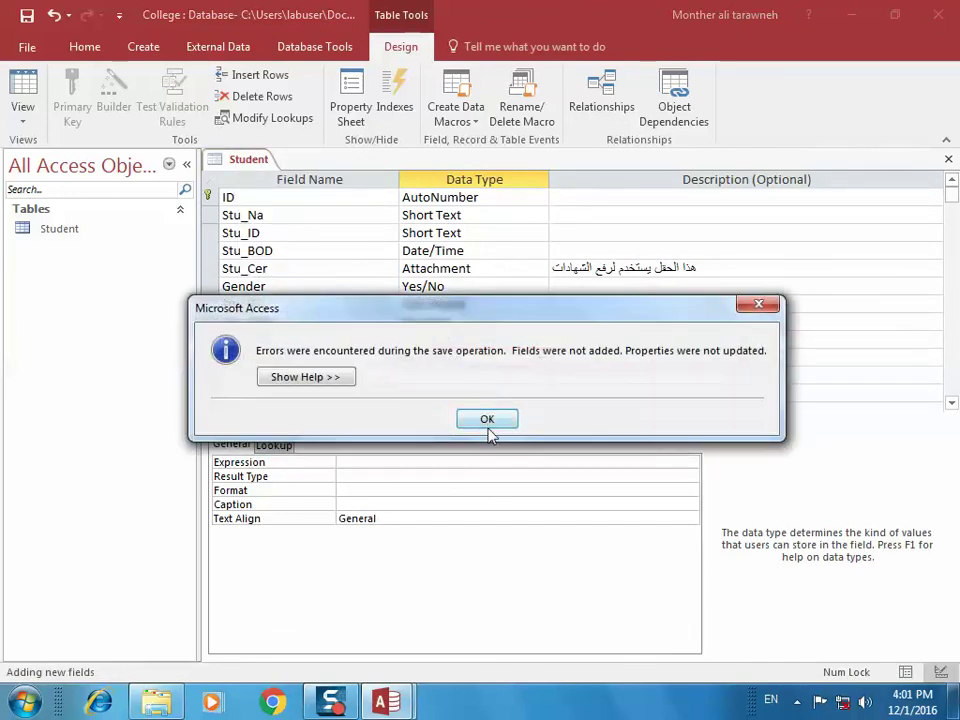
pyautogui.click(487, 422)
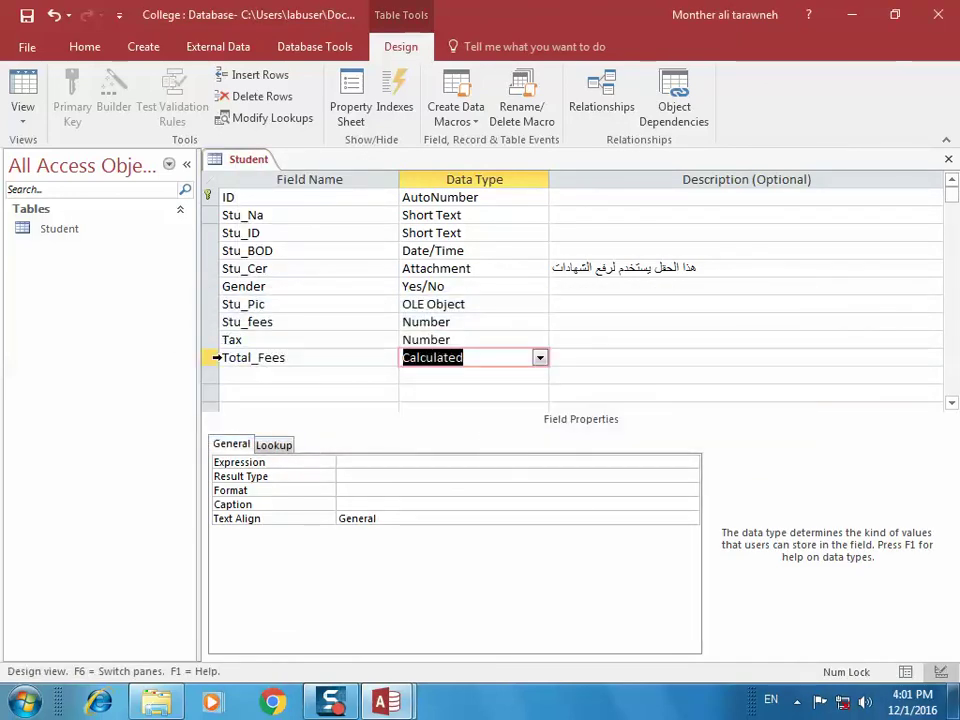
# Step: Delete the Total_Fees field that has no expression from the Student table and save the design
pyautogui.click(213, 357)
pyautogui.rightClick(213, 357)
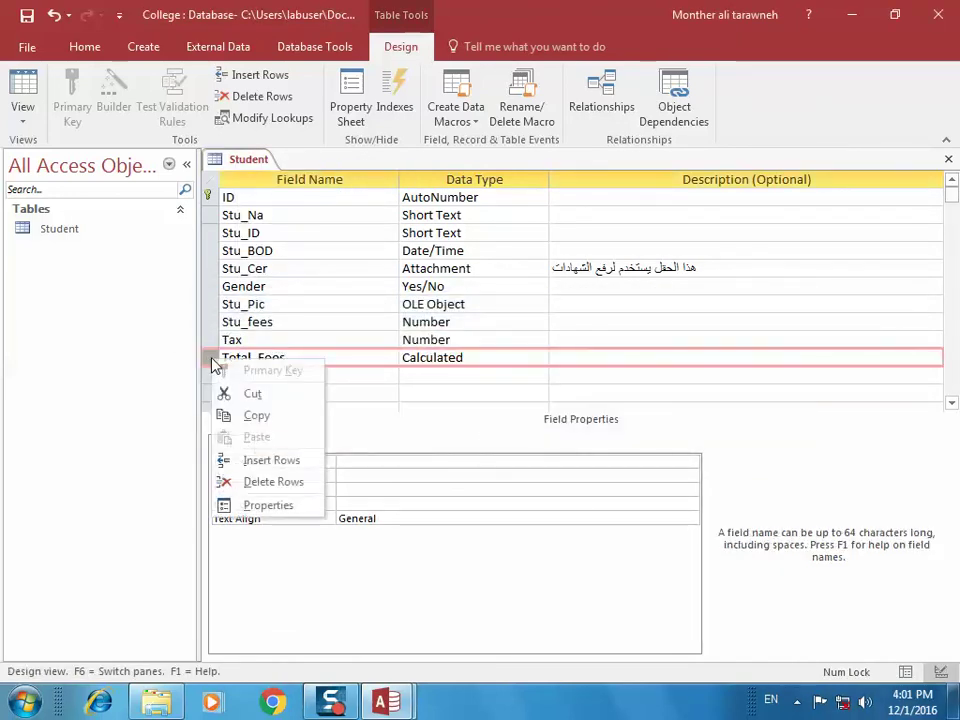
pyautogui.click(255, 481)
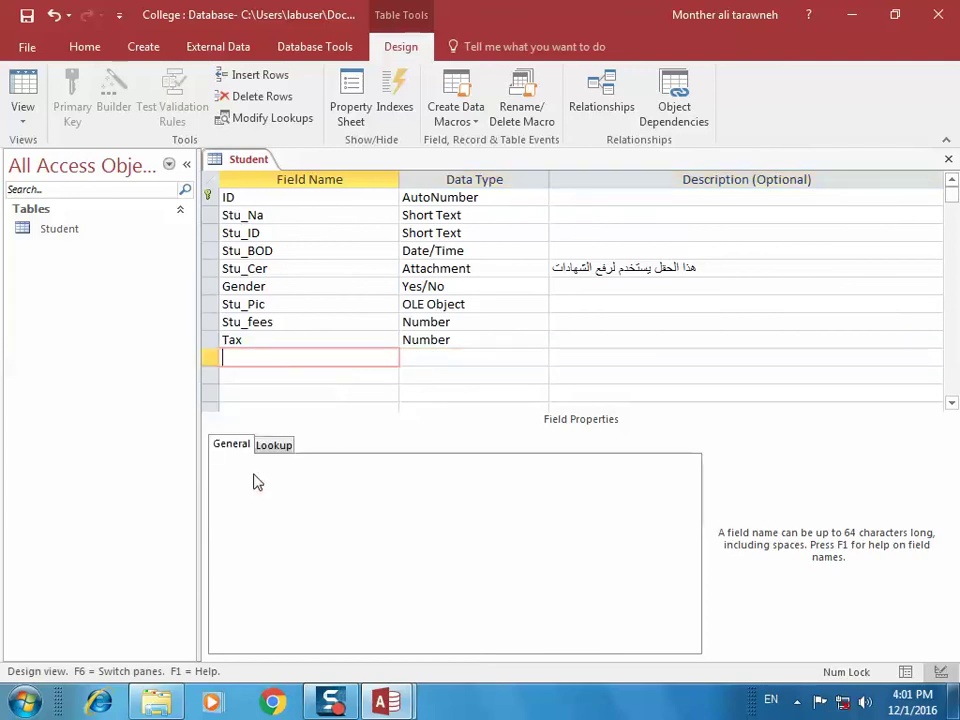
pyautogui.rightClick(240, 163)
pyautogui.click(263, 167)
# Step: Add a field named Total_fees with the Calculated data type below Tax in the Student table
pyautogui.write('Total_')
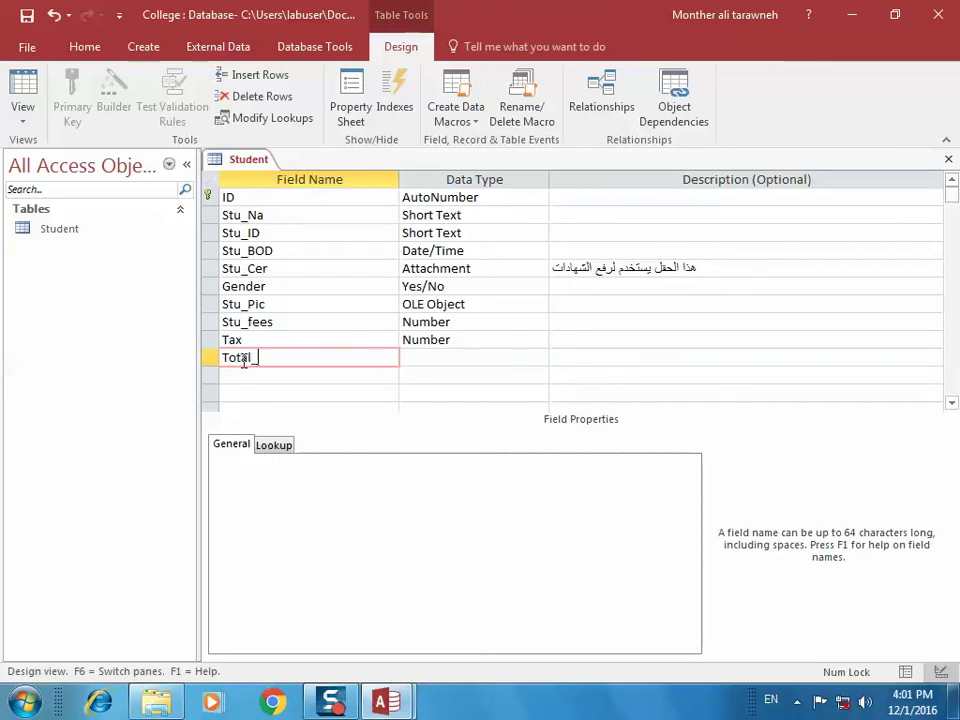
pyautogui.write('fees')
pyautogui.click(540, 357)
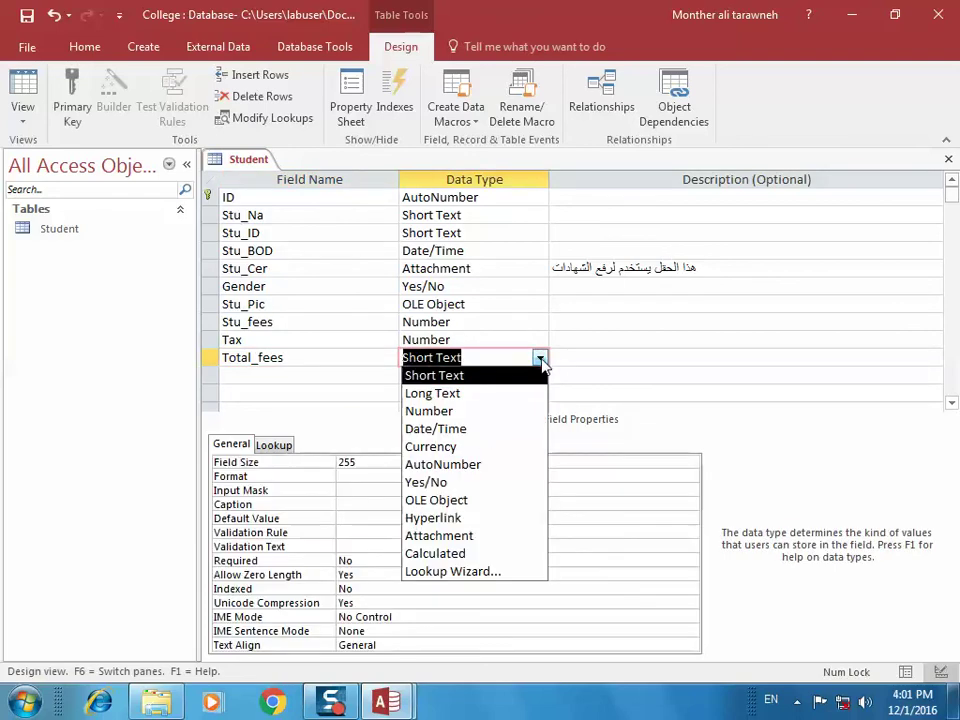
pyautogui.click(484, 552)
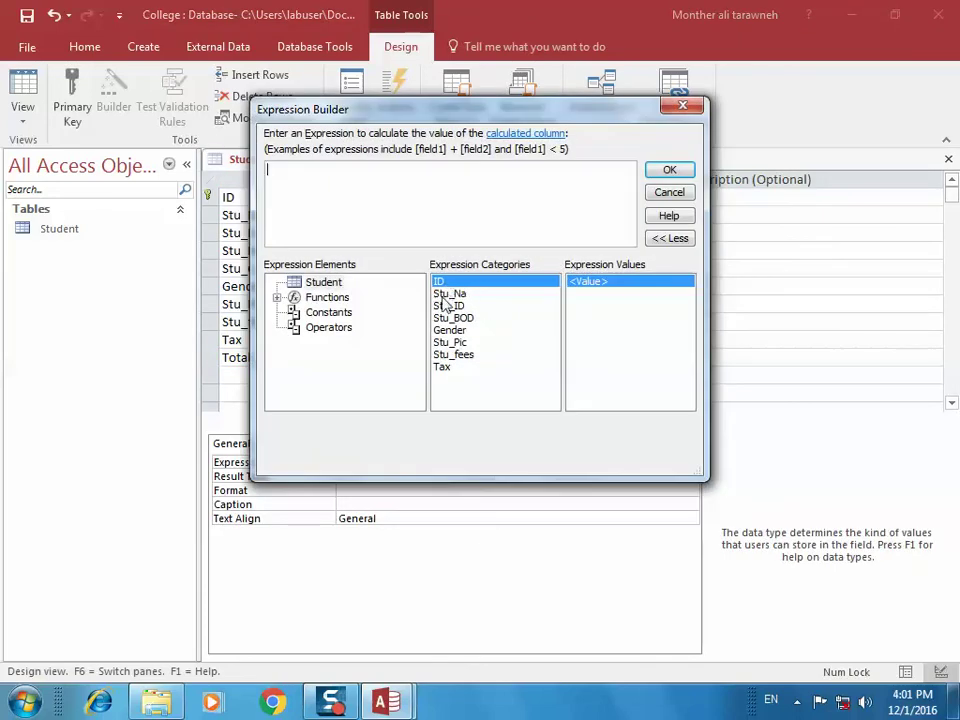
# Step: Build the expression [Stu_fees] + [Stu_fees] * [Tax] for the Total_fees field and accept it
pyautogui.doubleClick(456, 356)
pyautogui.write('+')
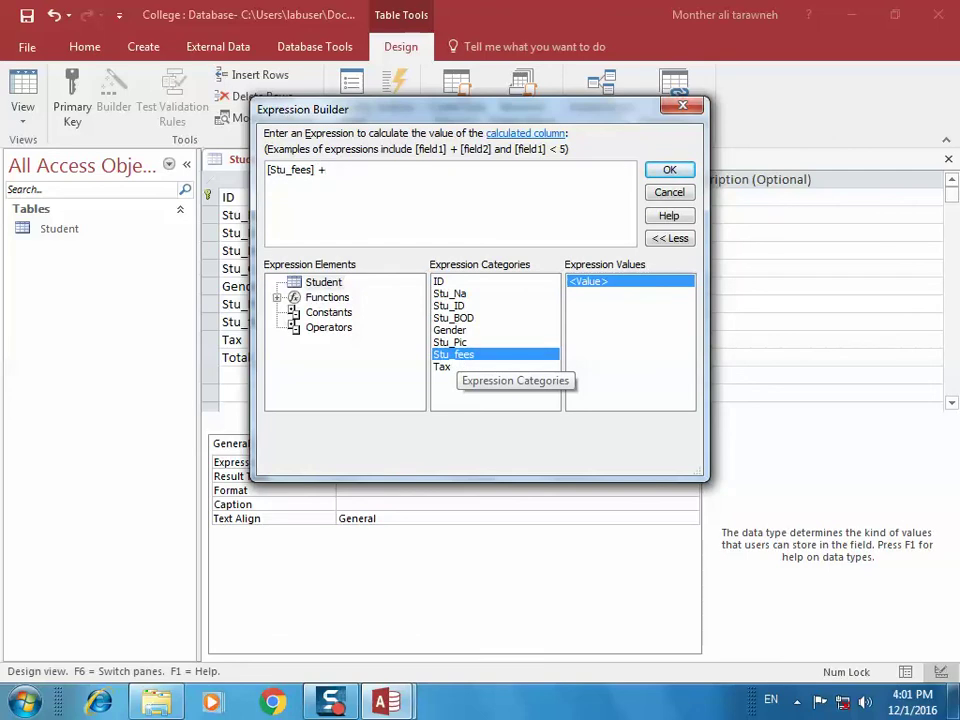
pyautogui.doubleClick(458, 356)
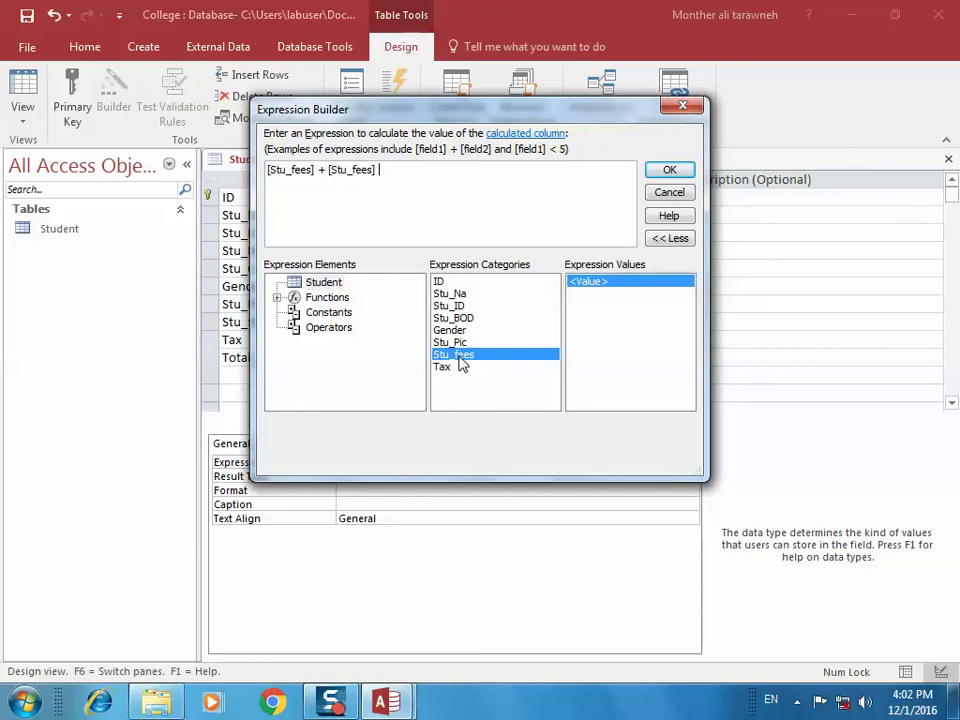
pyautogui.write('*')
pyautogui.doubleClick(443, 369)
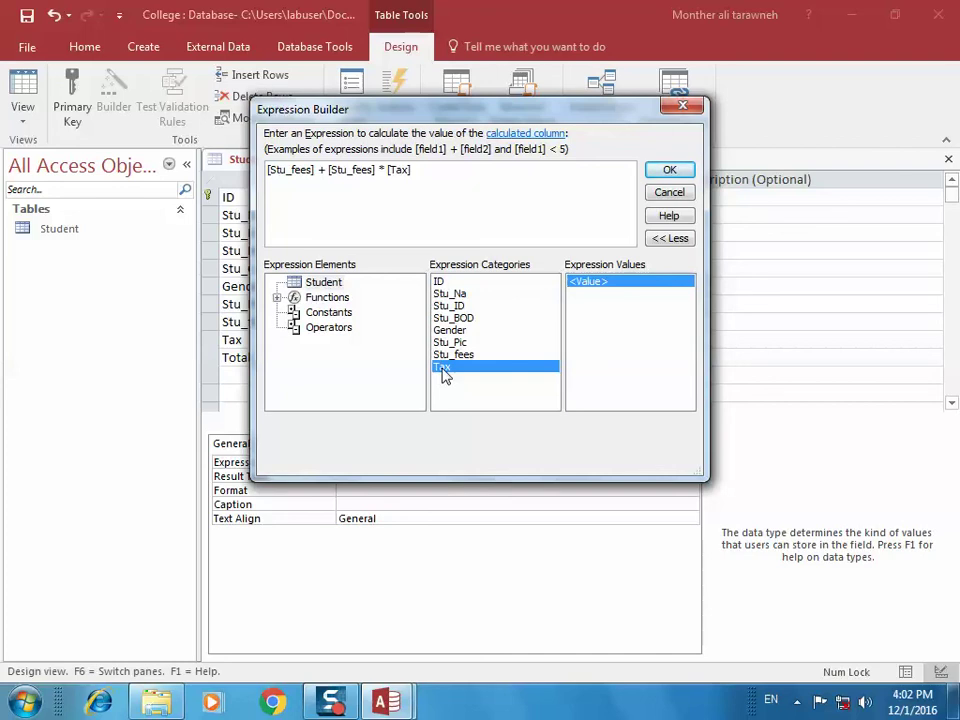
pyautogui.click(680, 174)
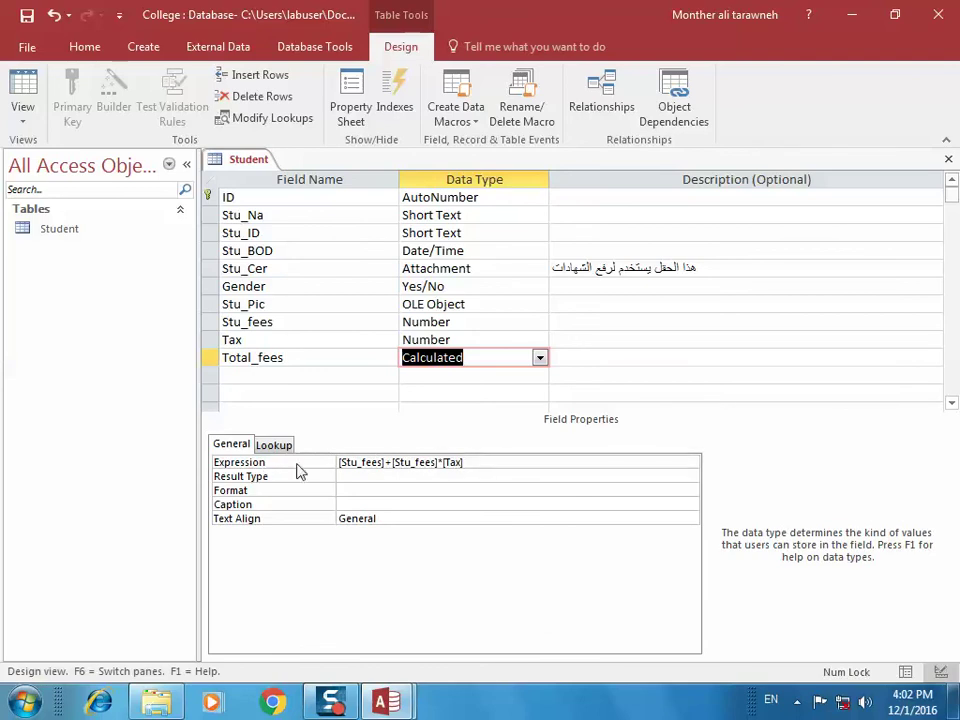
pyautogui.click(336, 377)
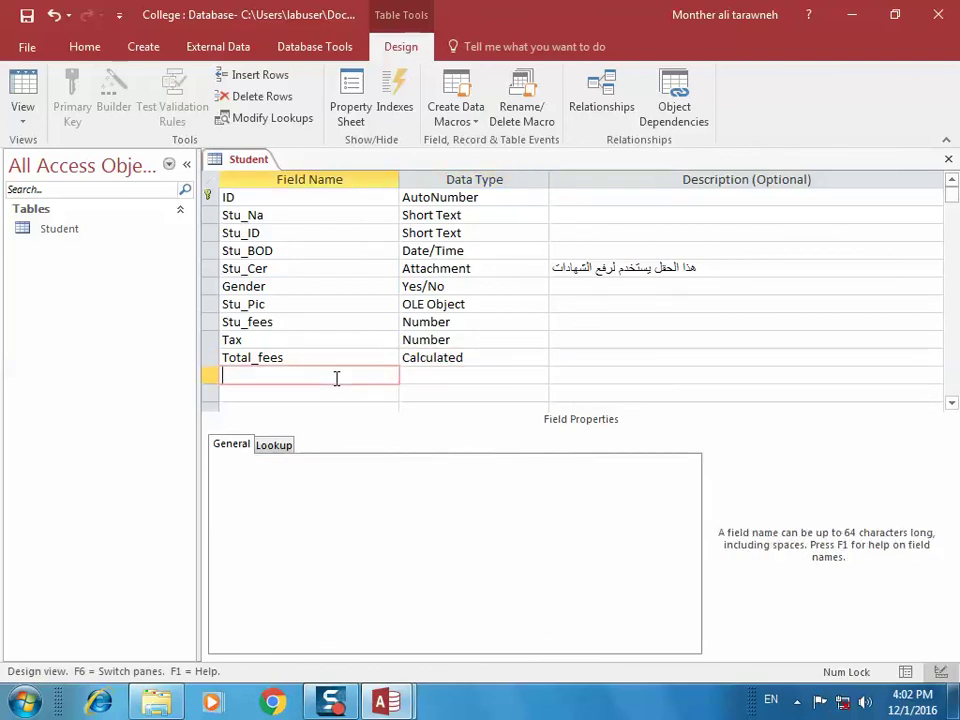
pyautogui.click(538, 361)
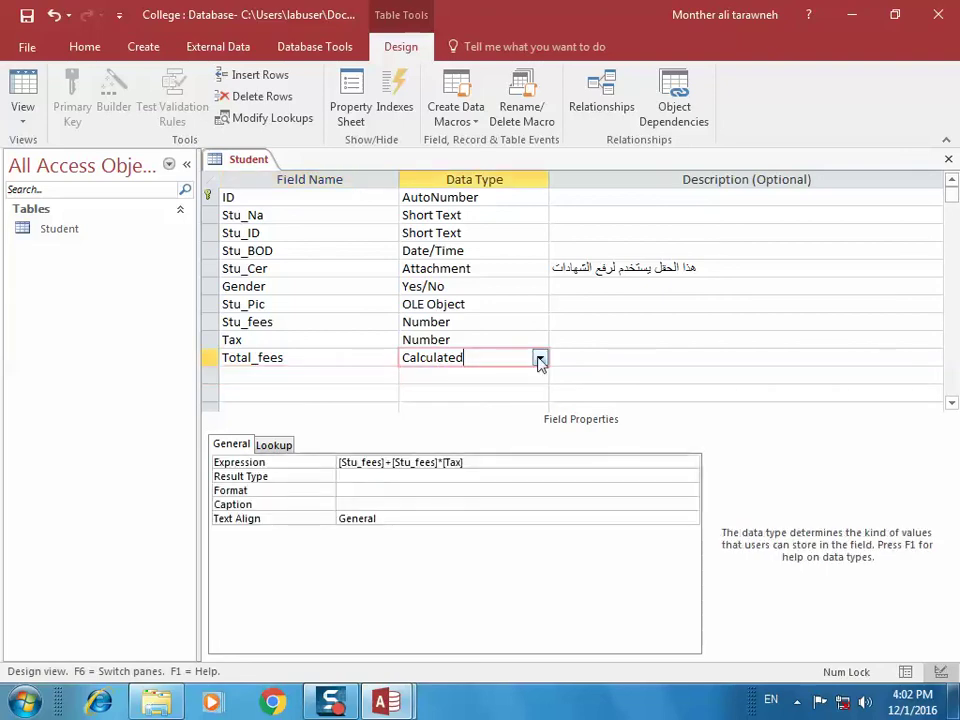
pyautogui.click(540, 340)
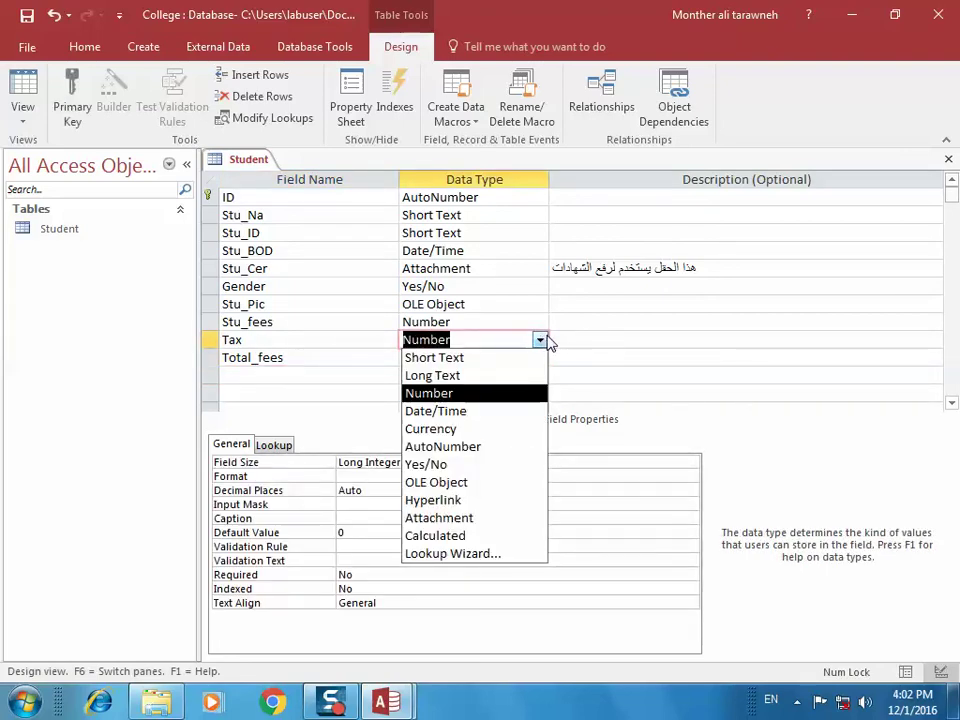
pyautogui.click(339, 391)
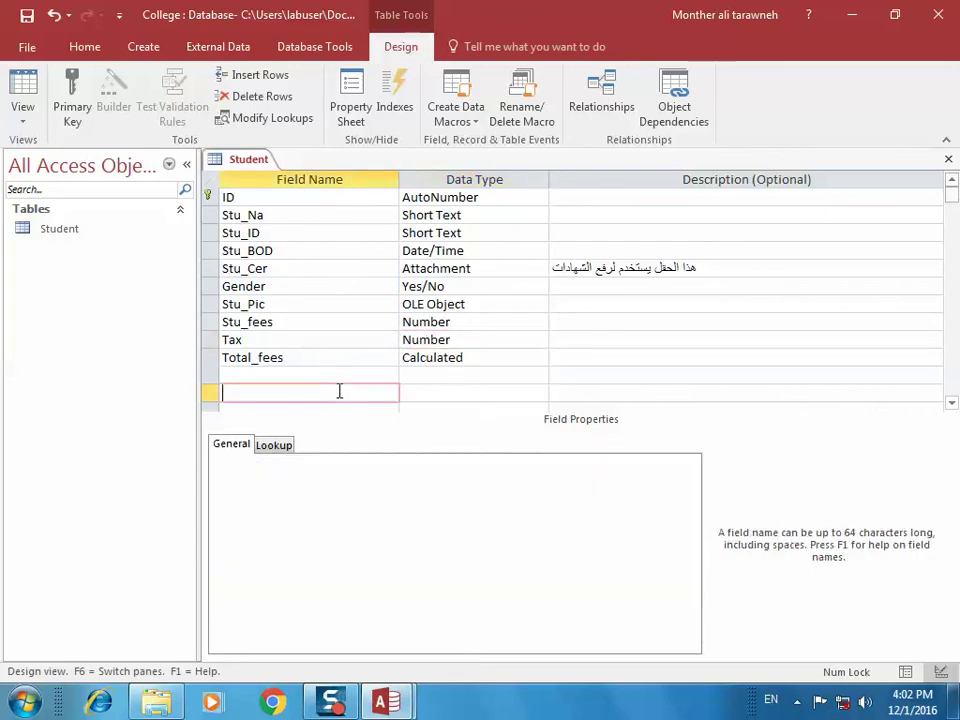
pyautogui.click(341, 373)
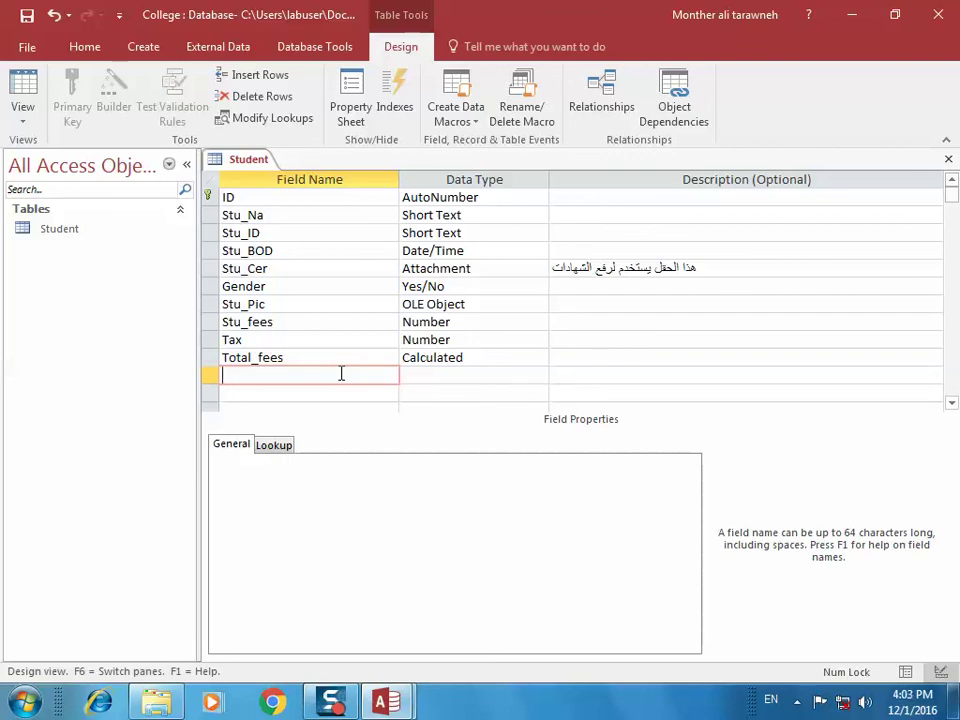
pyautogui.click(211, 357)
pyautogui.rightClick(213, 357)
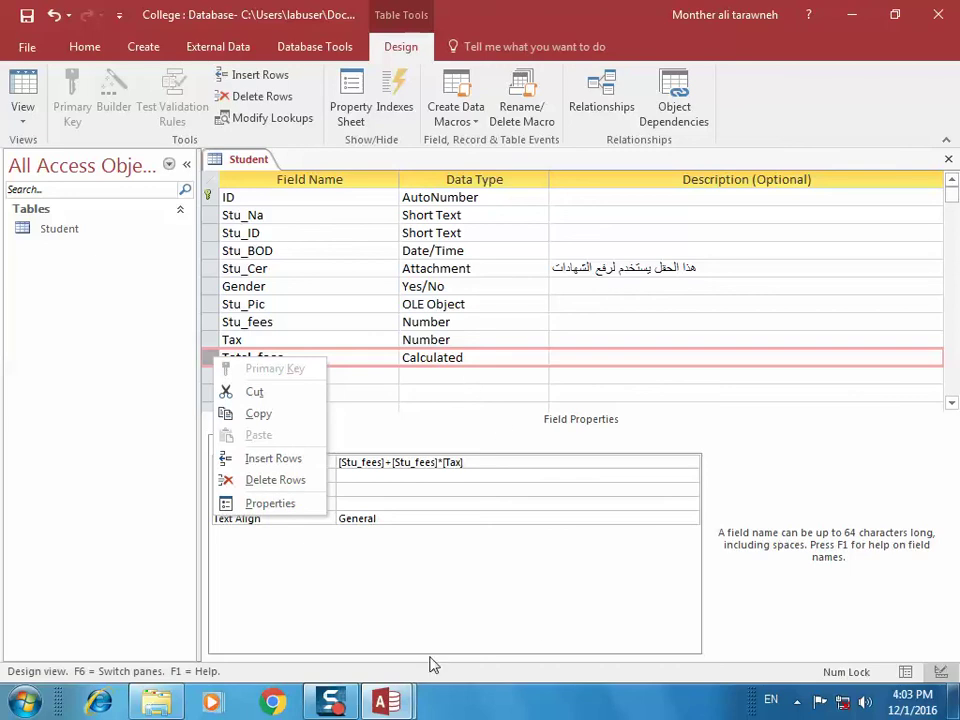
pyautogui.press('Escape')
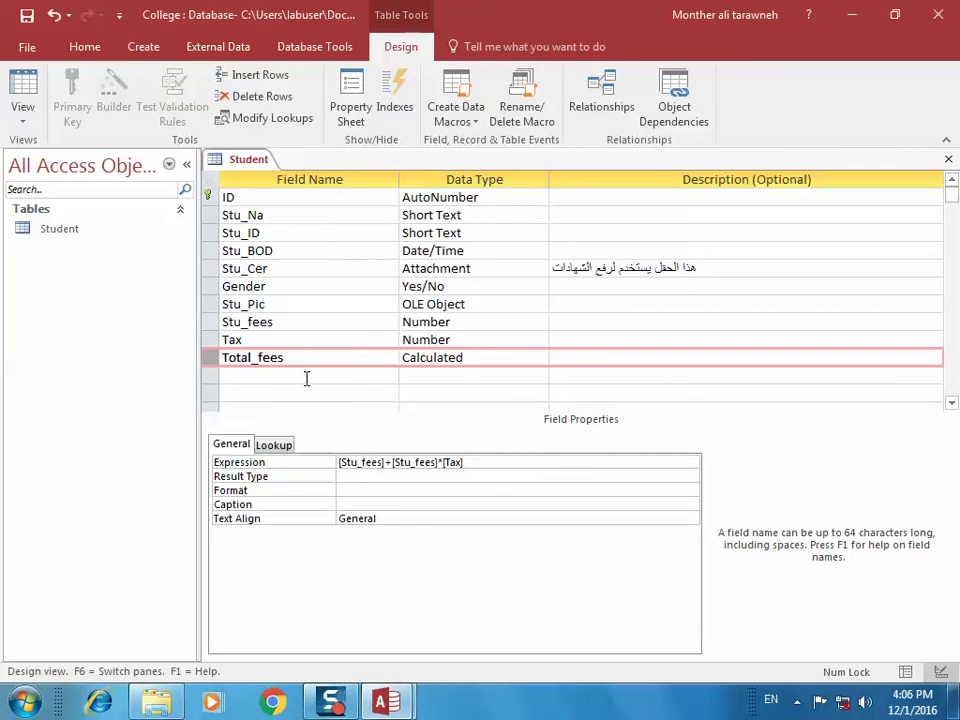
# Step: Add a field named Stu_age with the Number data type below Total_fees
pyautogui.click(307, 376)
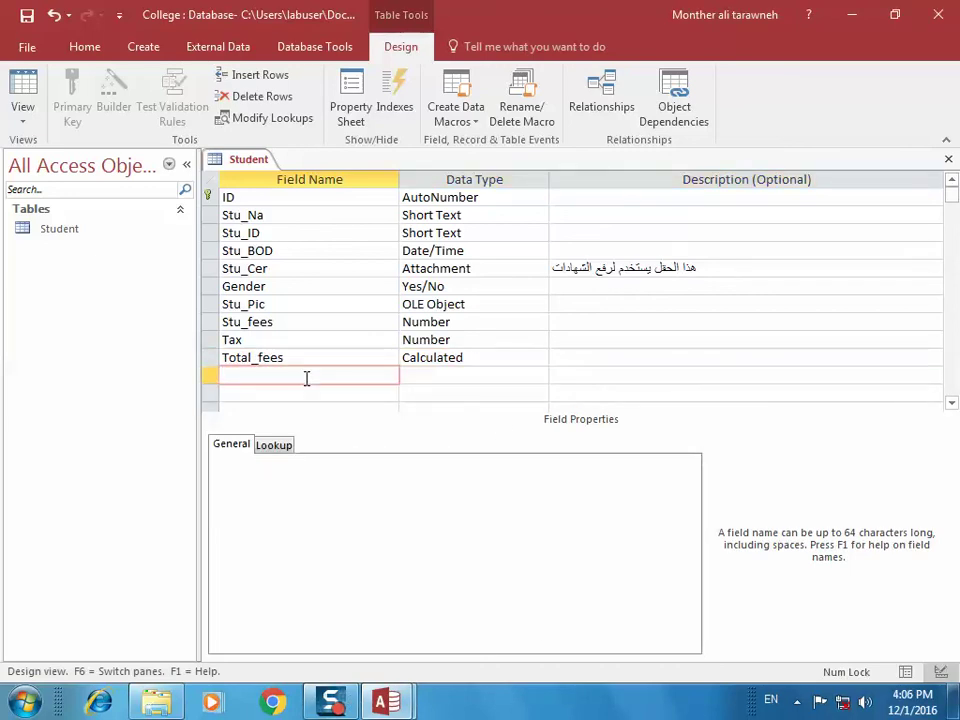
pyautogui.write('Stu_age')
pyautogui.click(541, 376)
pyautogui.click(514, 428)
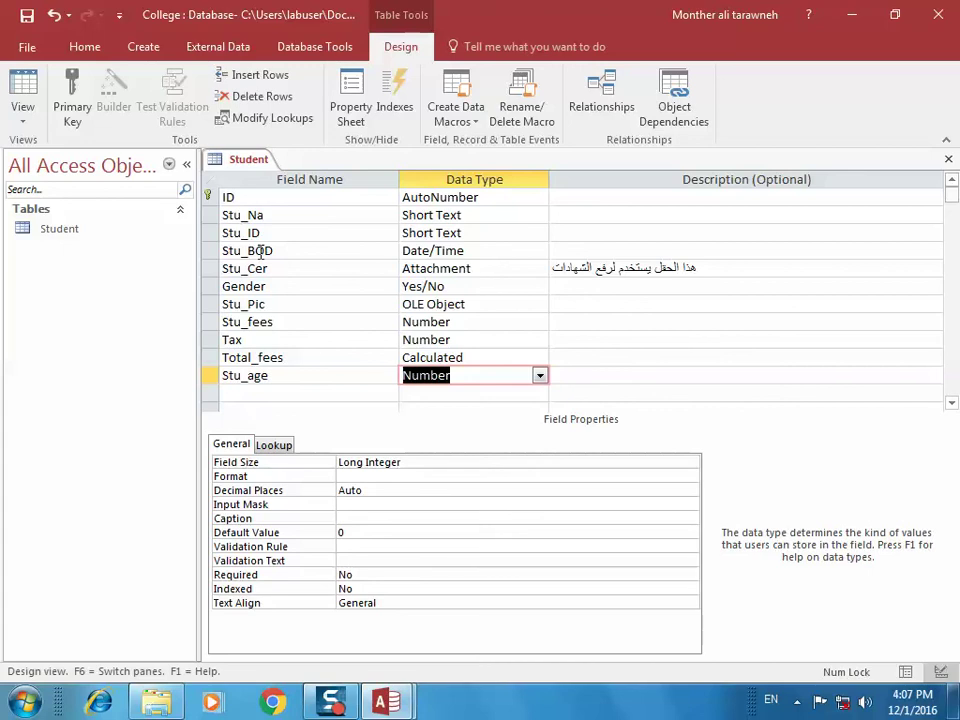
# Step: Delete the ID field from the Student table together with its primary key
pyautogui.click(207, 196)
pyautogui.rightClick(208, 198)
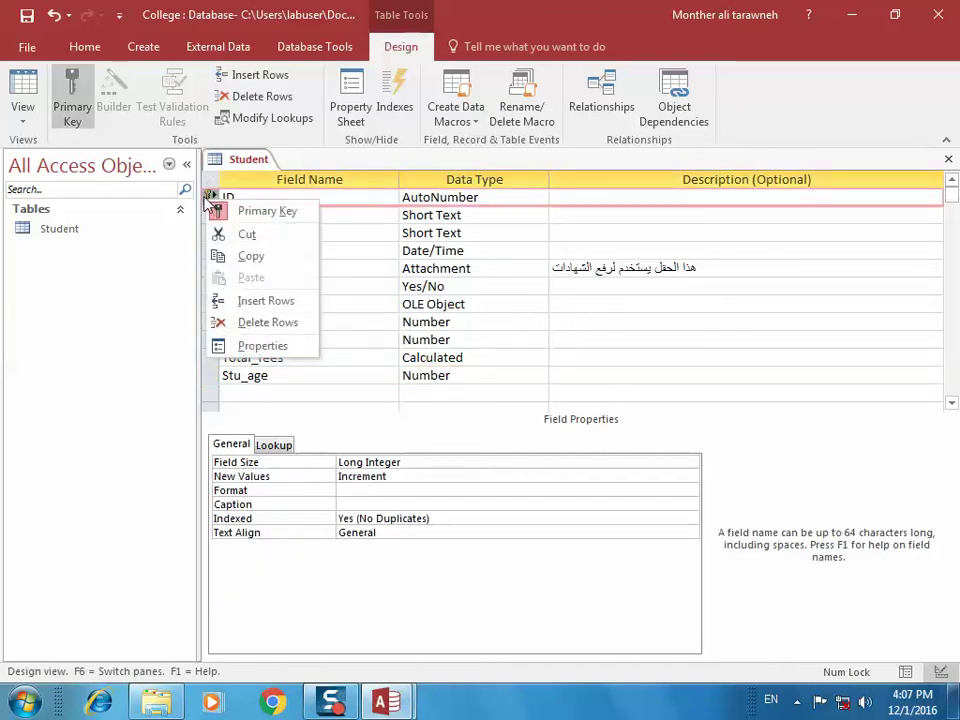
pyautogui.click(395, 50)
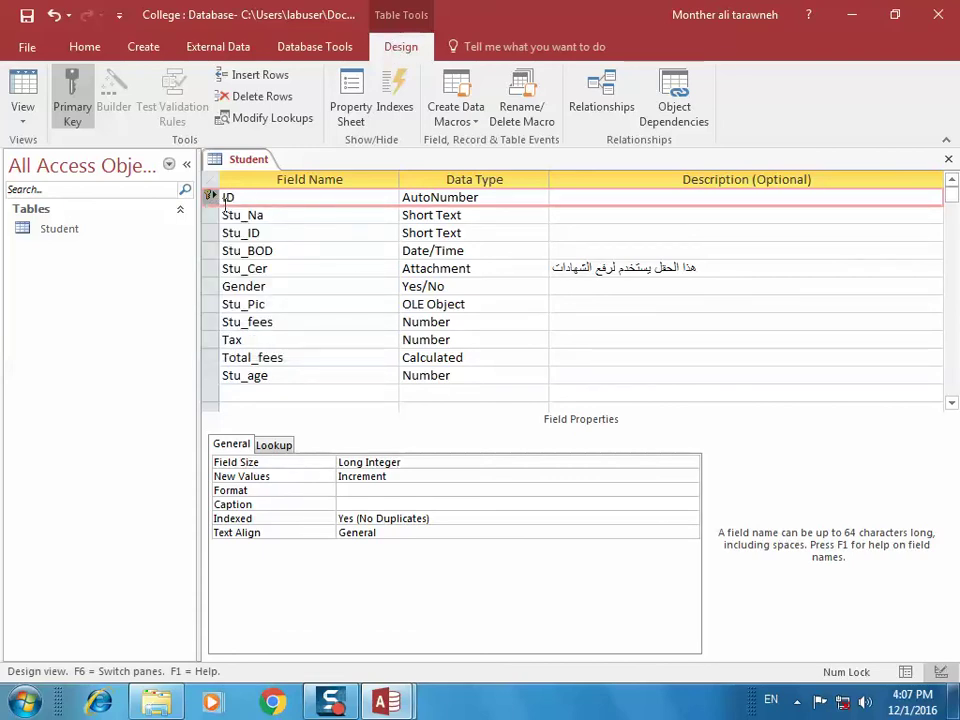
pyautogui.click(250, 97)
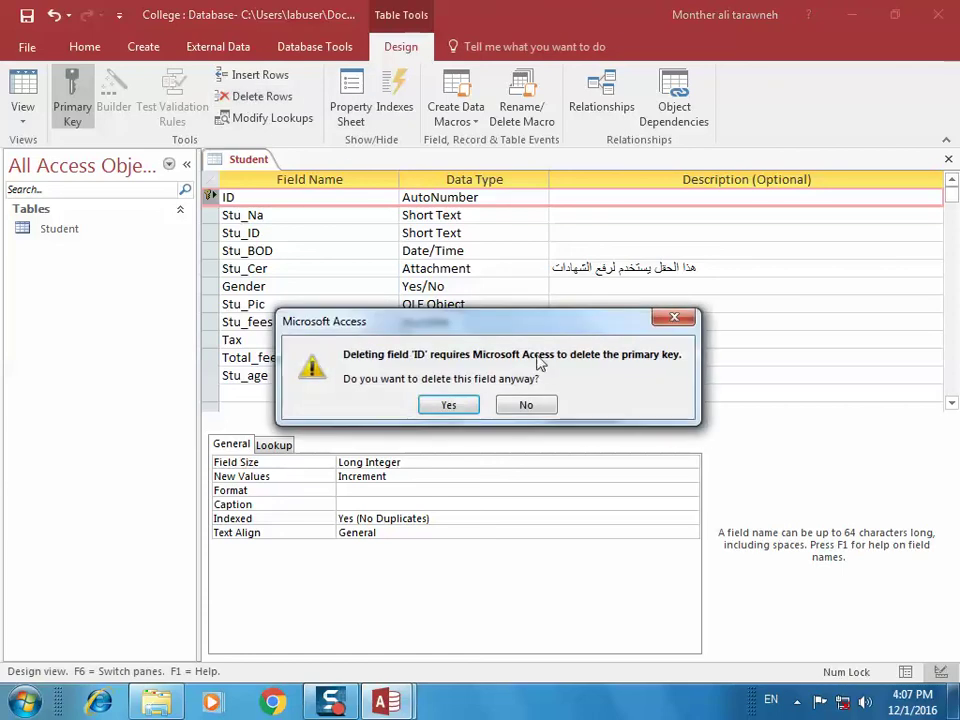
pyautogui.click(462, 404)
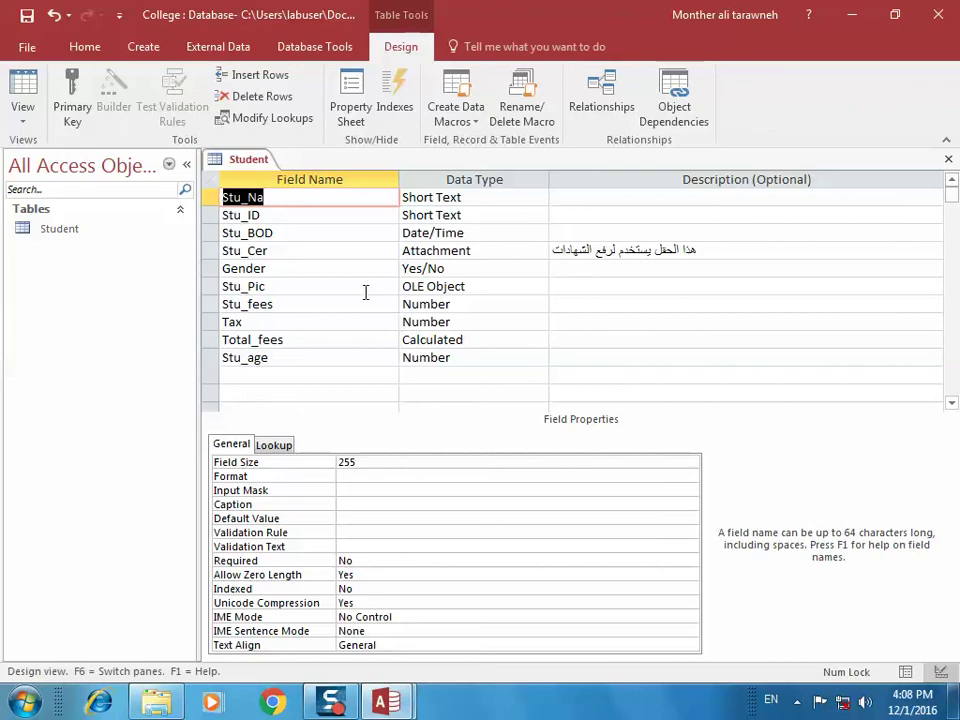
# Step: Make Stu_ID the primary key of the Student table and save the design
pyautogui.click(211, 216)
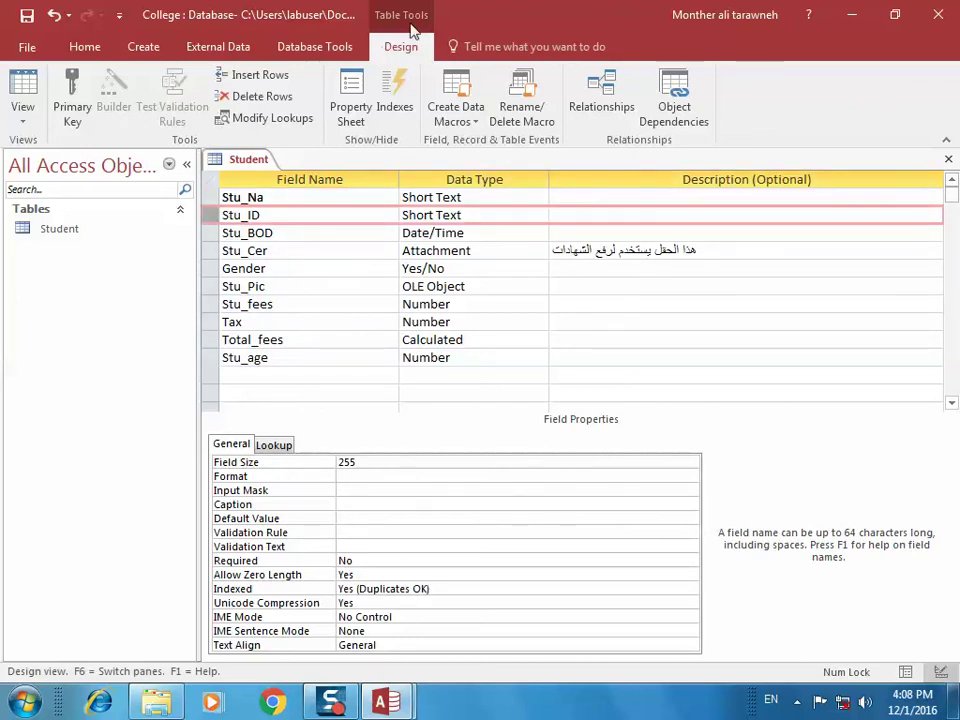
pyautogui.click(73, 87)
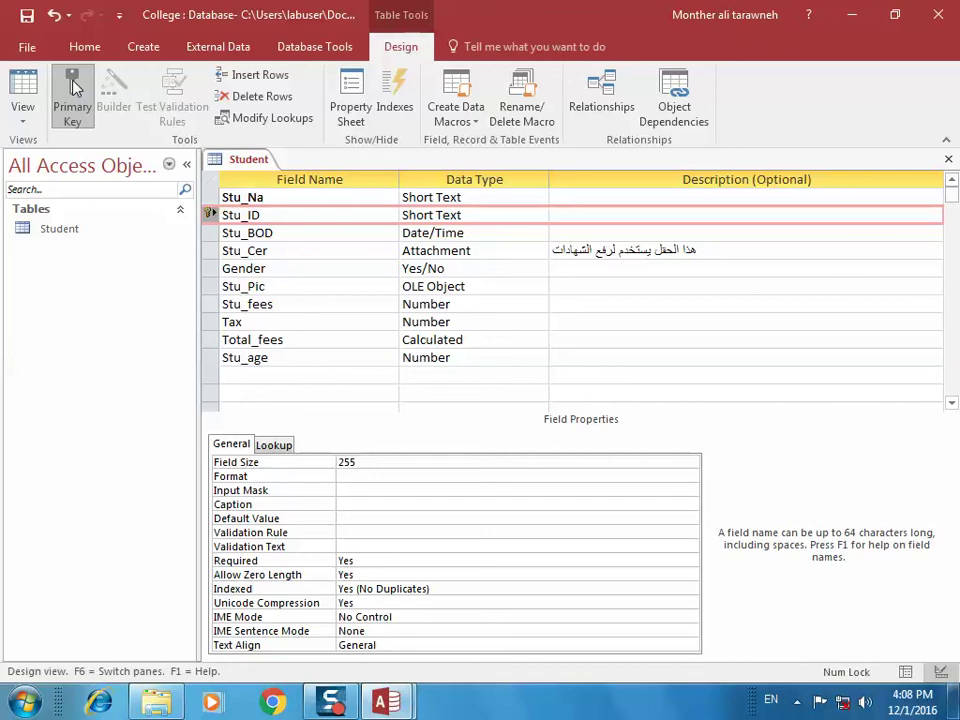
pyautogui.rightClick(251, 161)
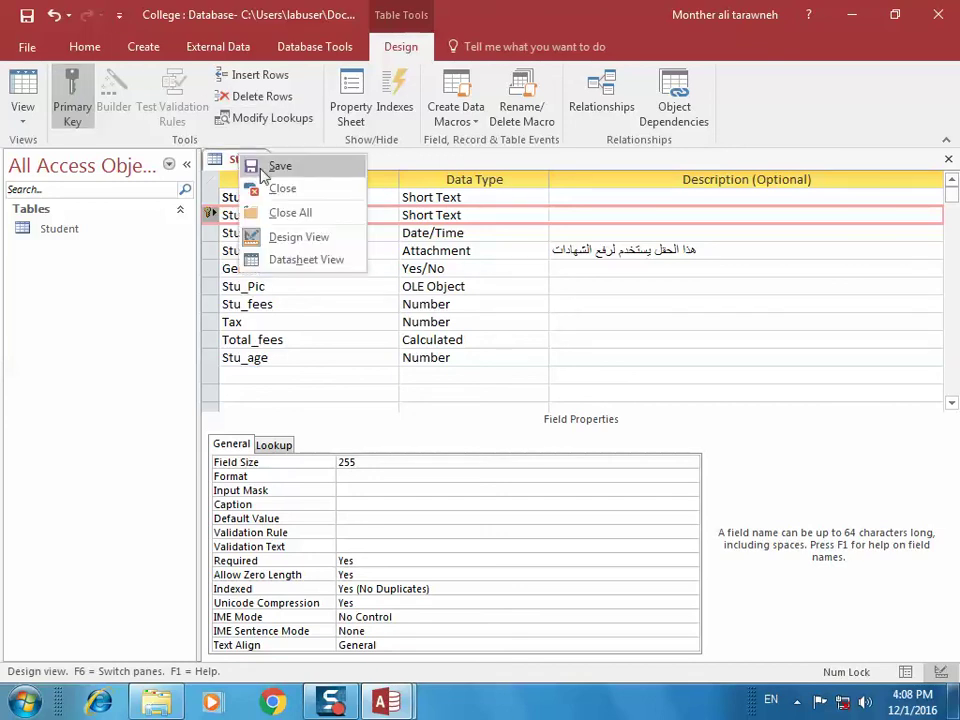
pyautogui.click(266, 166)
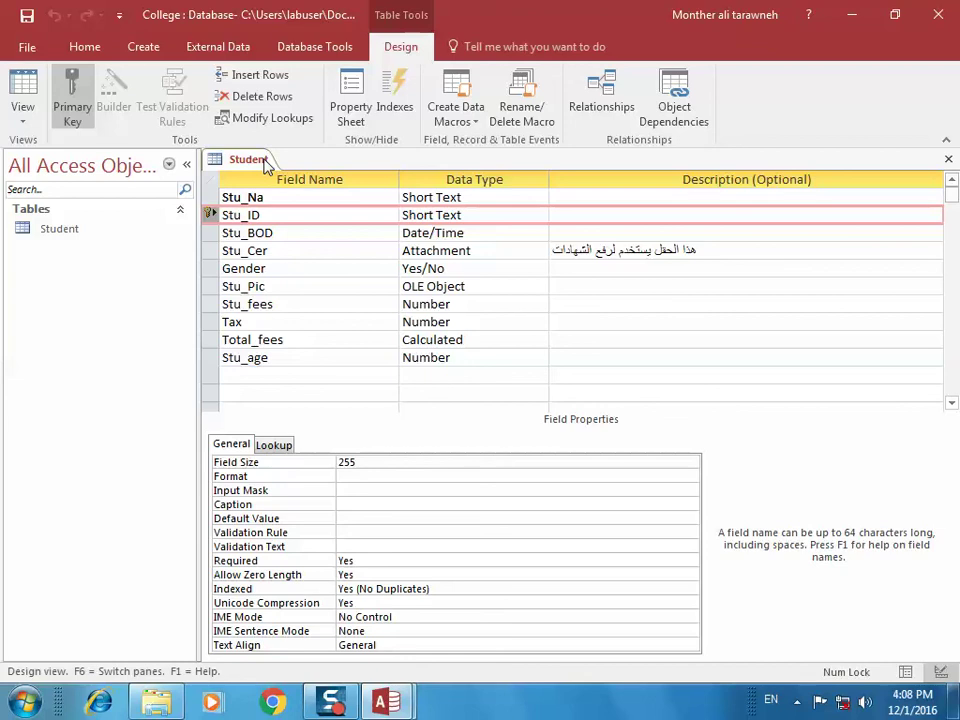
# Step: Switch the Student table between Datasheet View and Design View, finishing in Datasheet View
pyautogui.rightClick(266, 166)
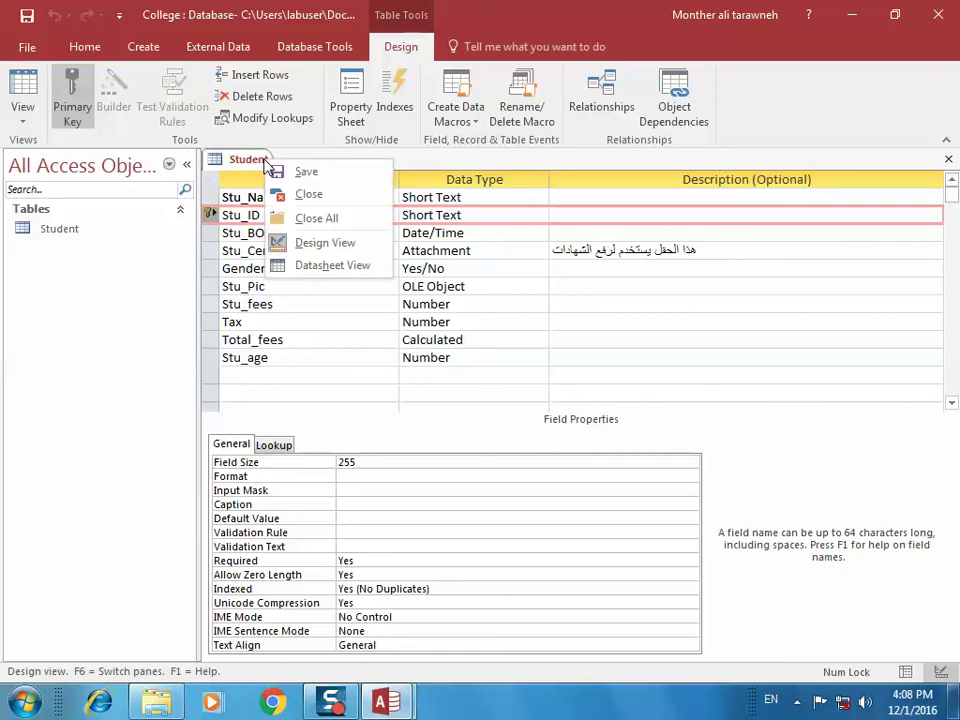
pyautogui.click(36, 104)
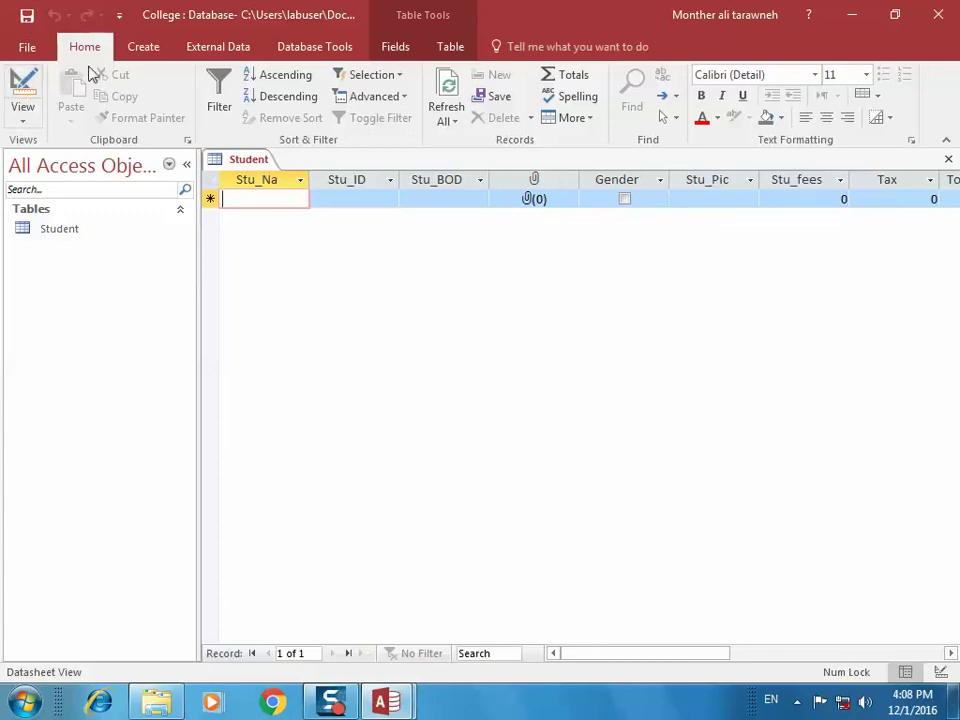
pyautogui.rightClick(270, 159)
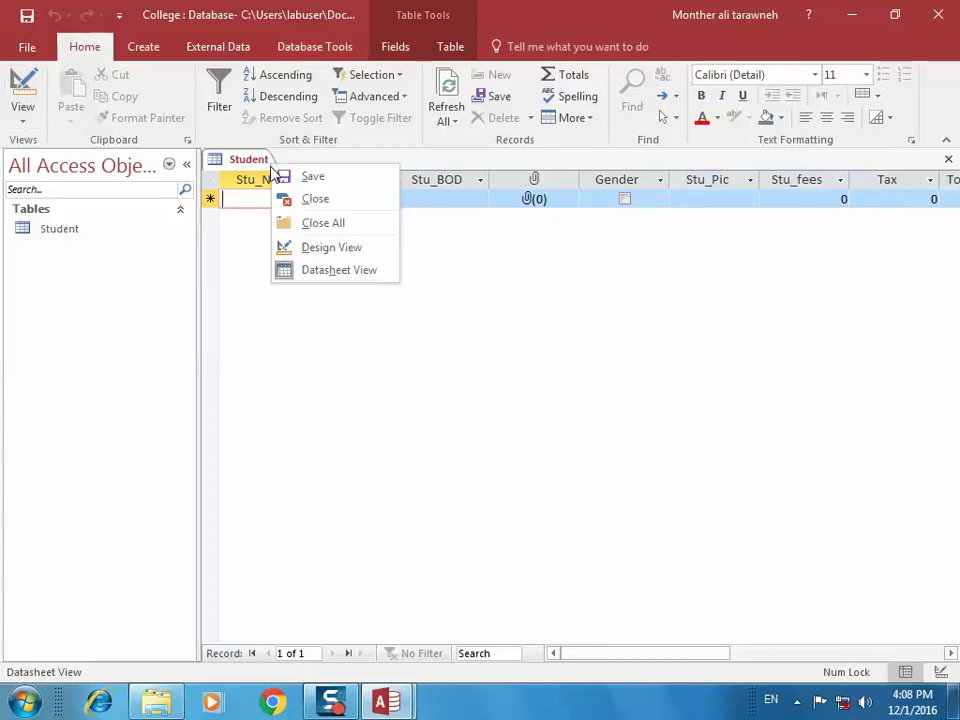
pyautogui.click(316, 249)
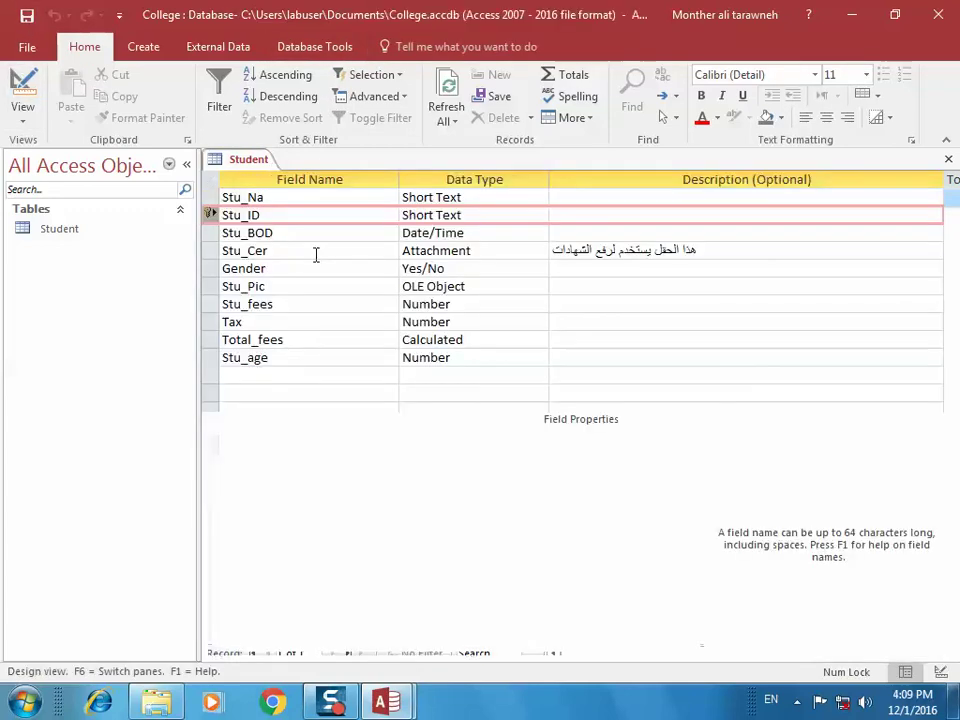
pyautogui.rightClick(254, 164)
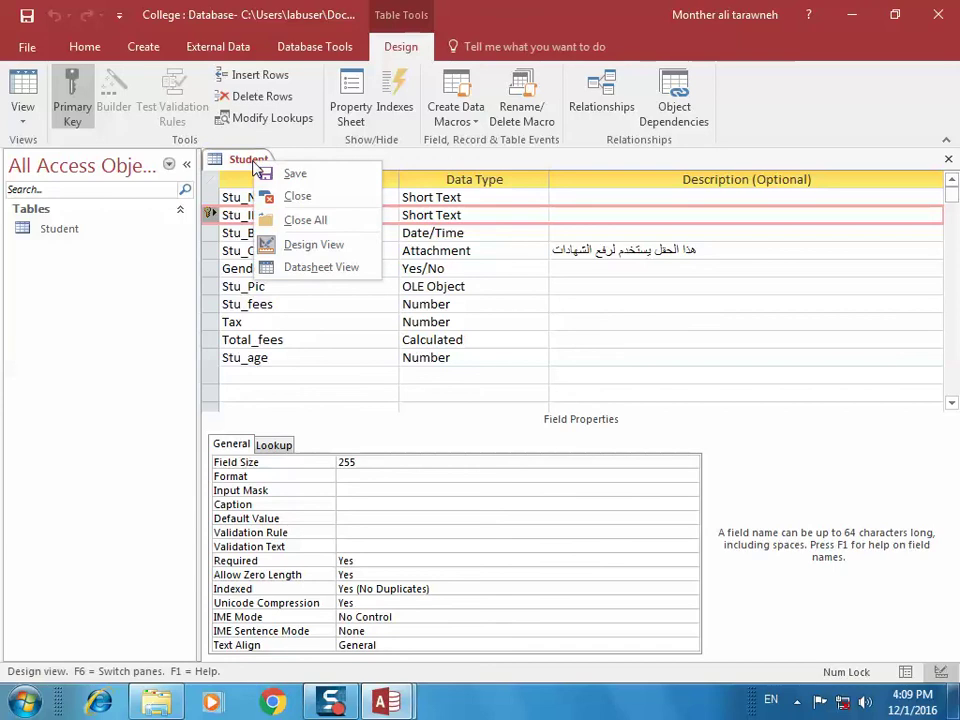
pyautogui.click(306, 267)
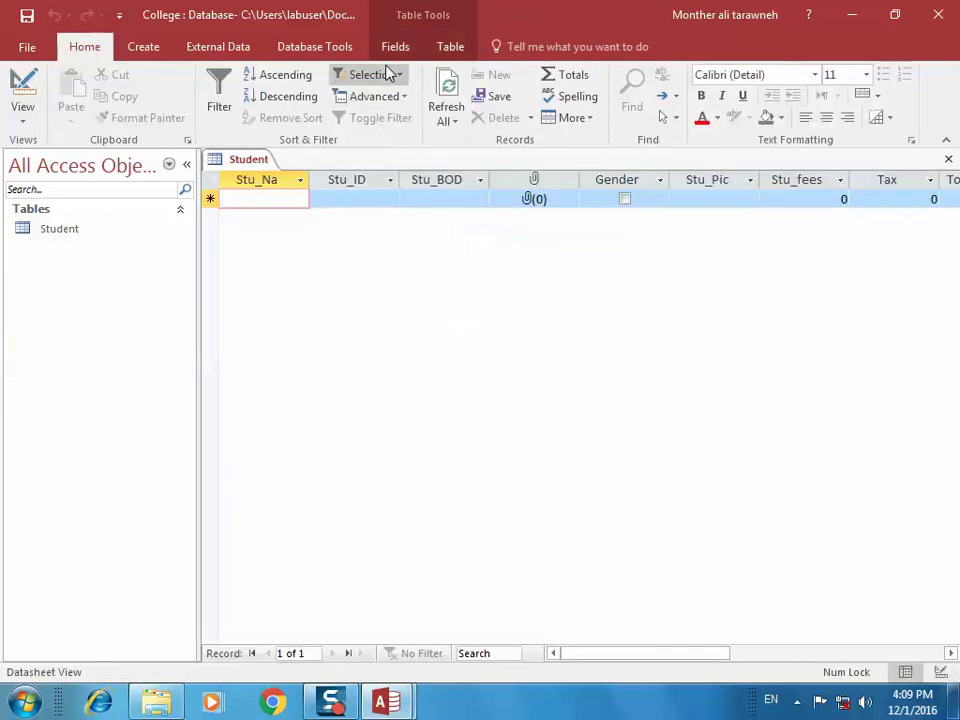
pyautogui.click(29, 119)
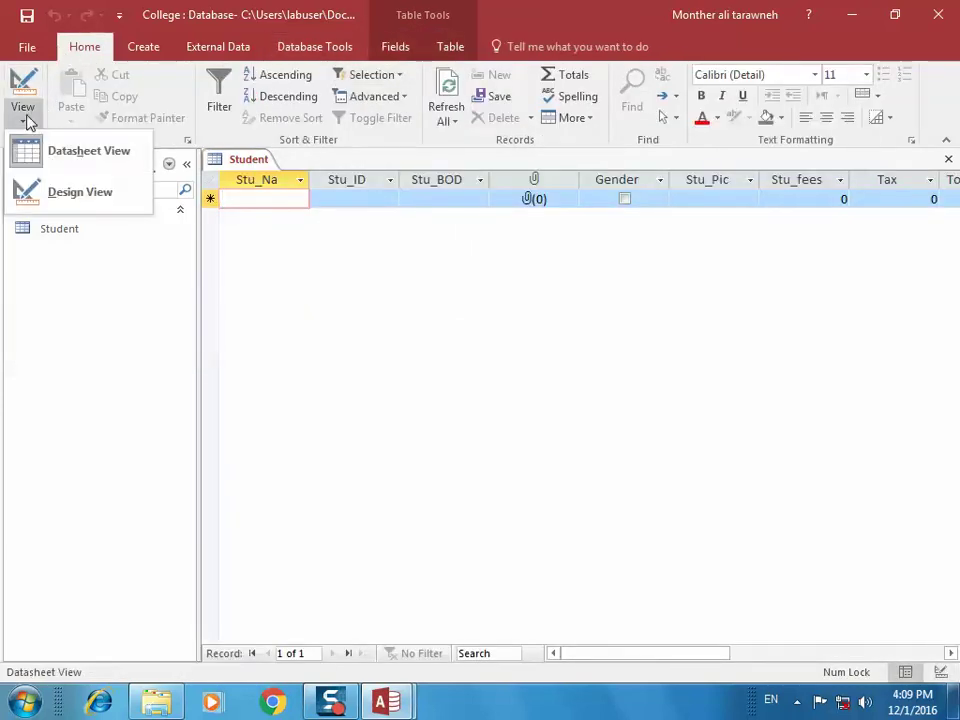
# Step: Start the first Student record by entering the student's first name in Stu_Na and the student's ID number in Stu_ID
pyautogui.click(275, 202)
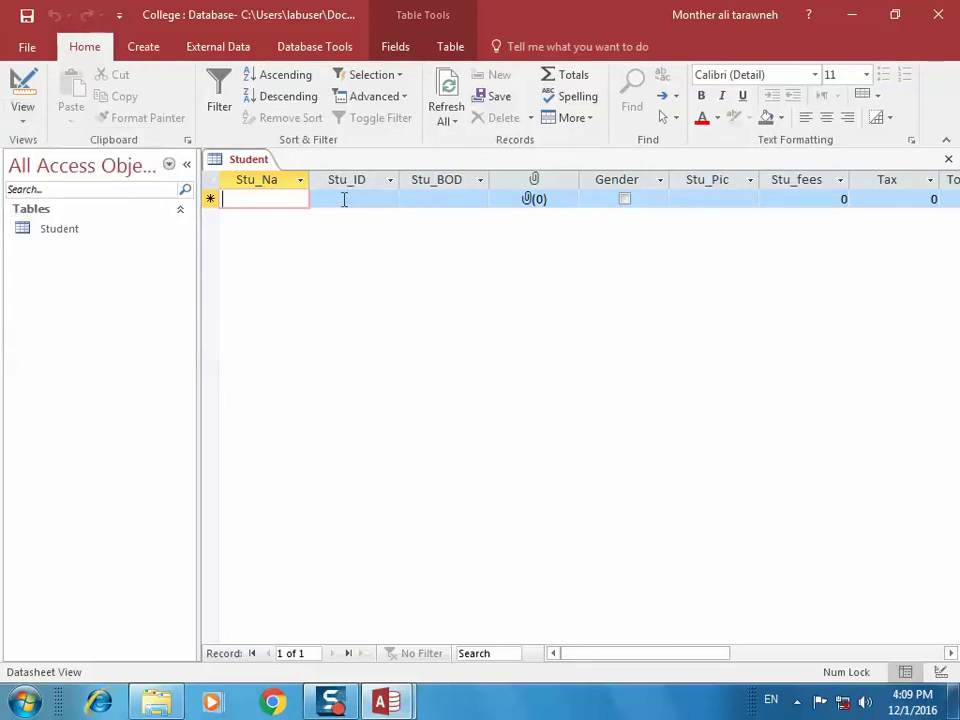
pyautogui.write('Ali')
pyautogui.press('Tab')
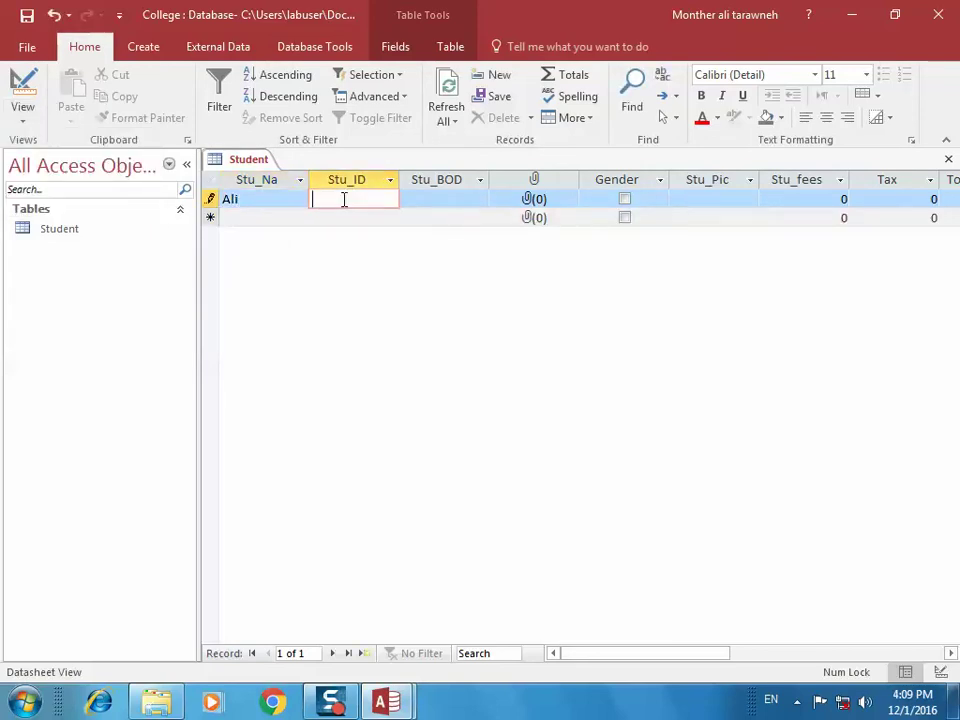
pyautogui.write('123')
pyautogui.press('Tab')
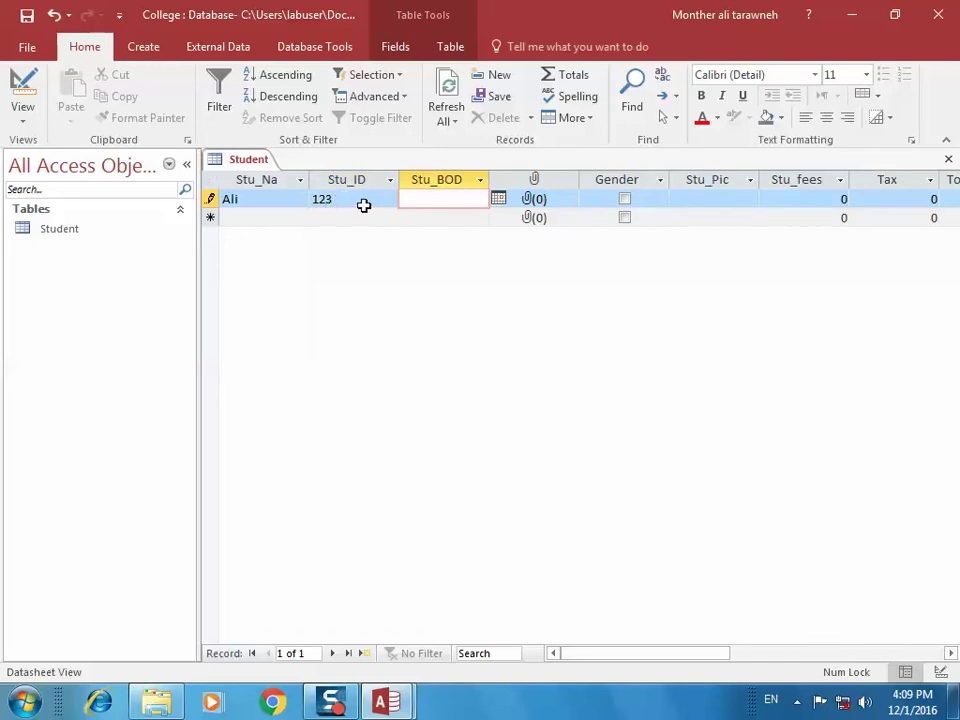
# Step: Enter the student's date of birth in the Stu_BOD field of the first record
pyautogui.click(502, 200)
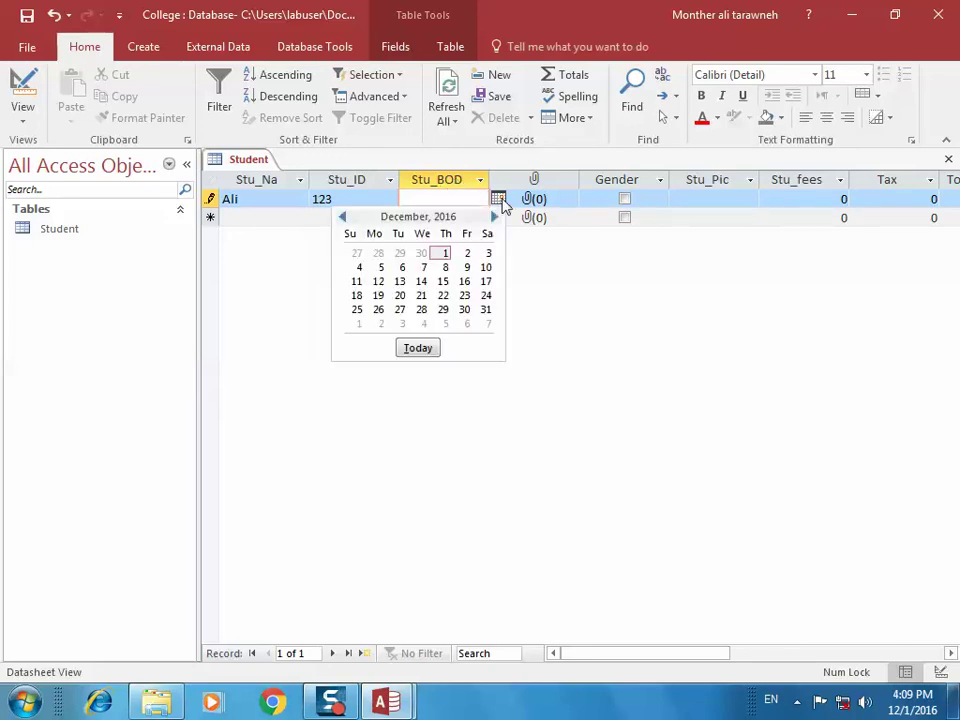
pyautogui.click(463, 196)
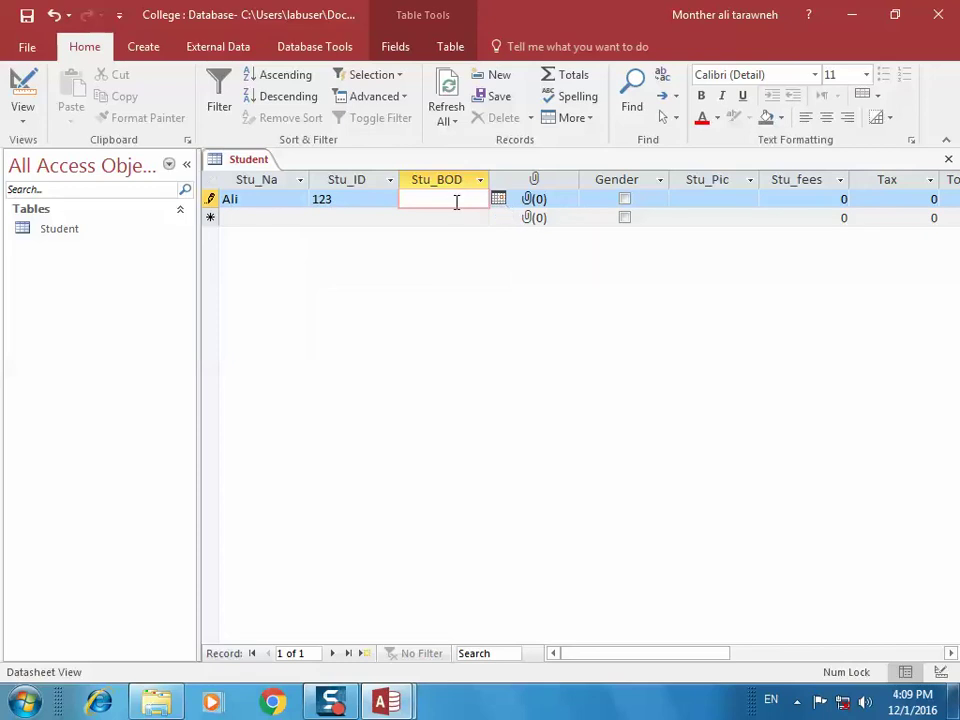
pyautogui.write('5/4/2016')
# Step: Attach the Word document function_practice from the Documents library to the first record's attachment field
pyautogui.click(563, 207)
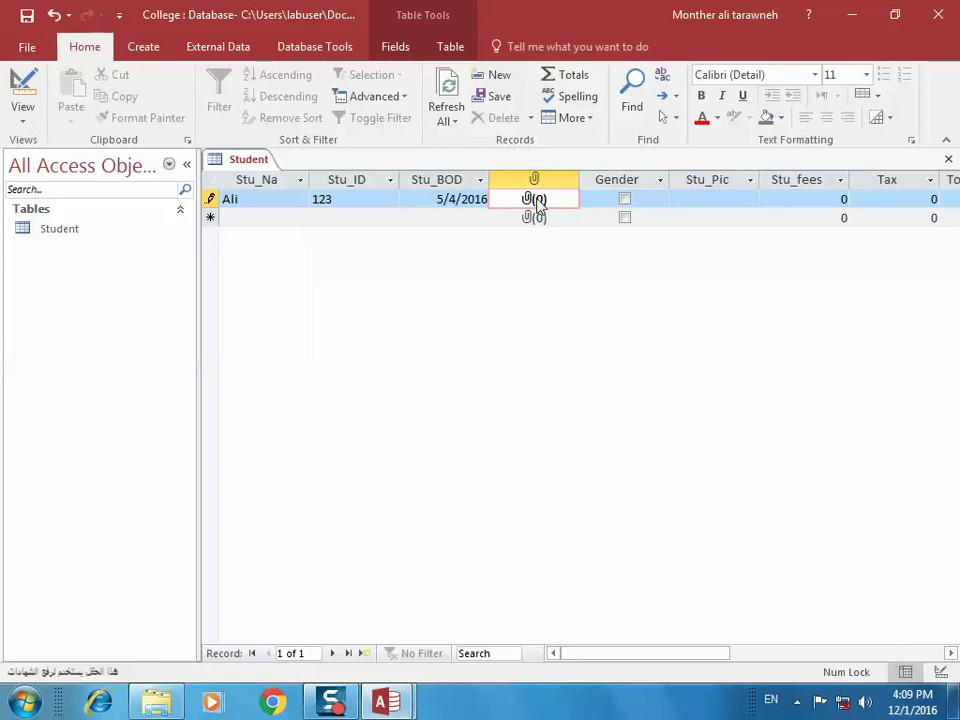
pyautogui.rightClick(539, 204)
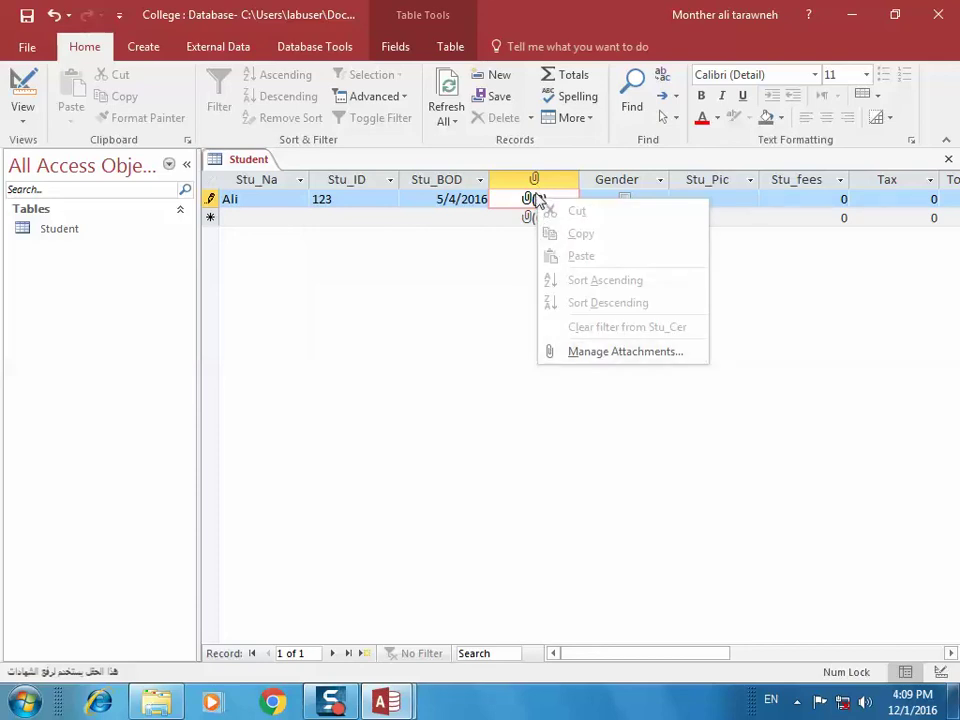
pyautogui.click(608, 352)
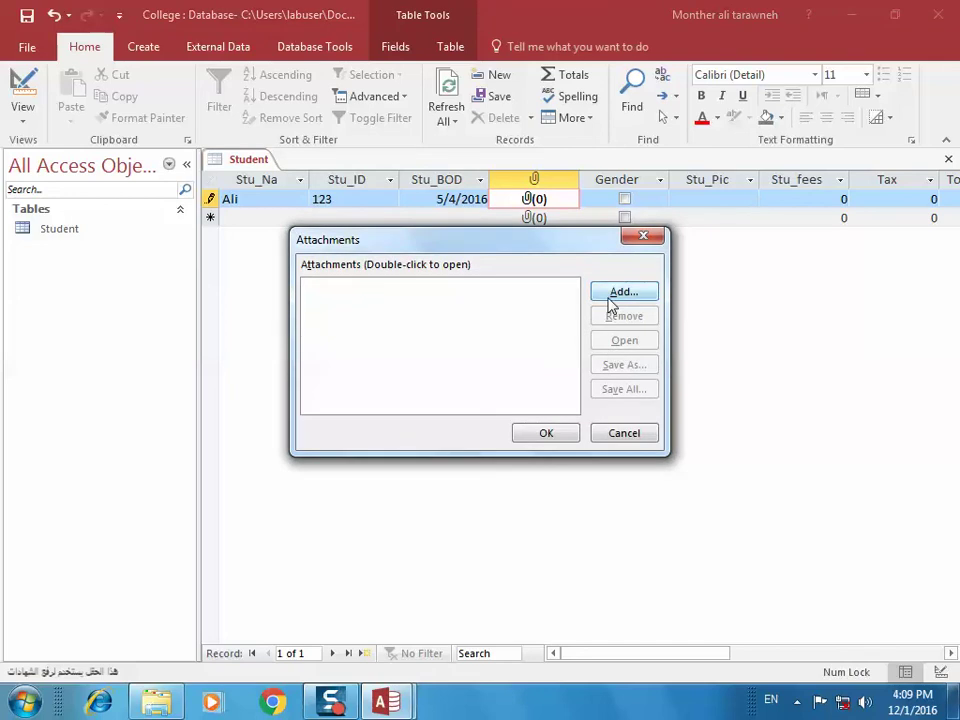
pyautogui.click(608, 297)
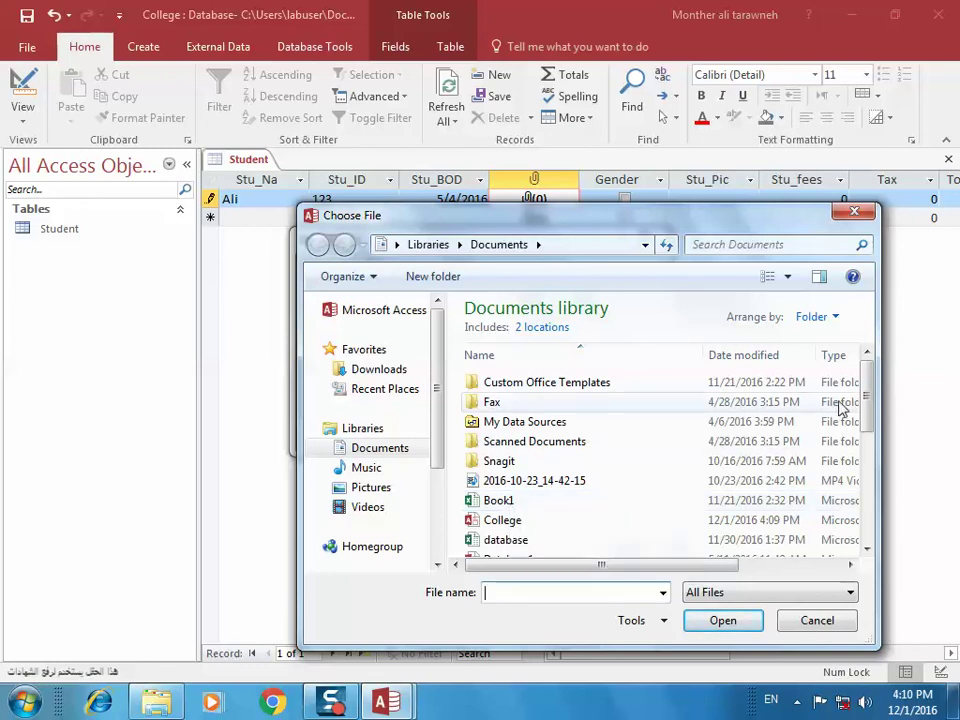
pyautogui.moveTo(866, 395); pyautogui.dragTo(865, 520)
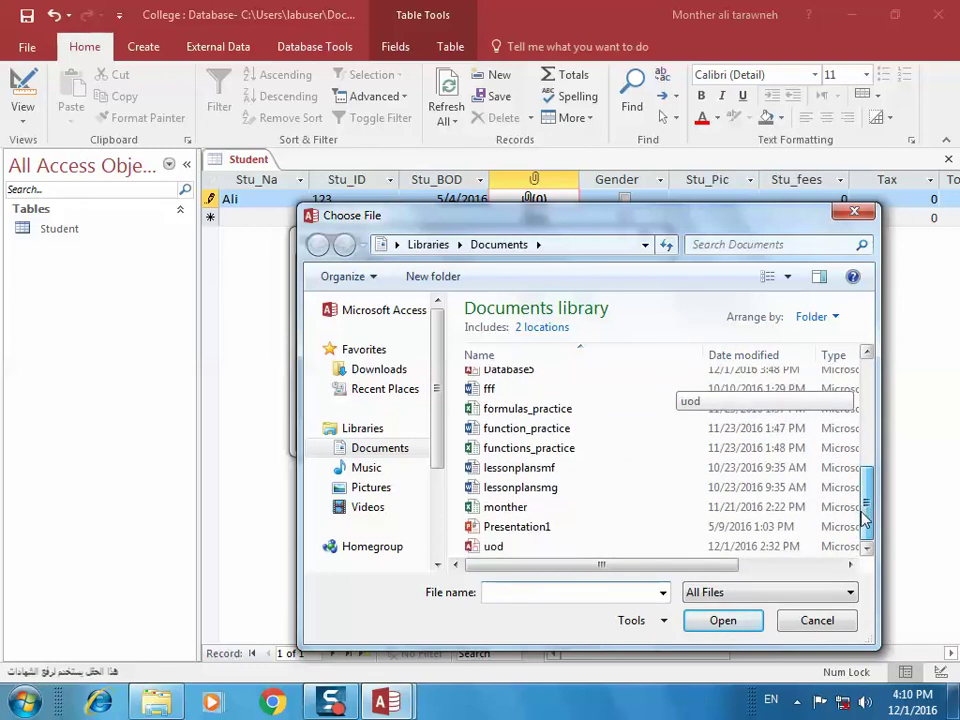
pyautogui.doubleClick(527, 428)
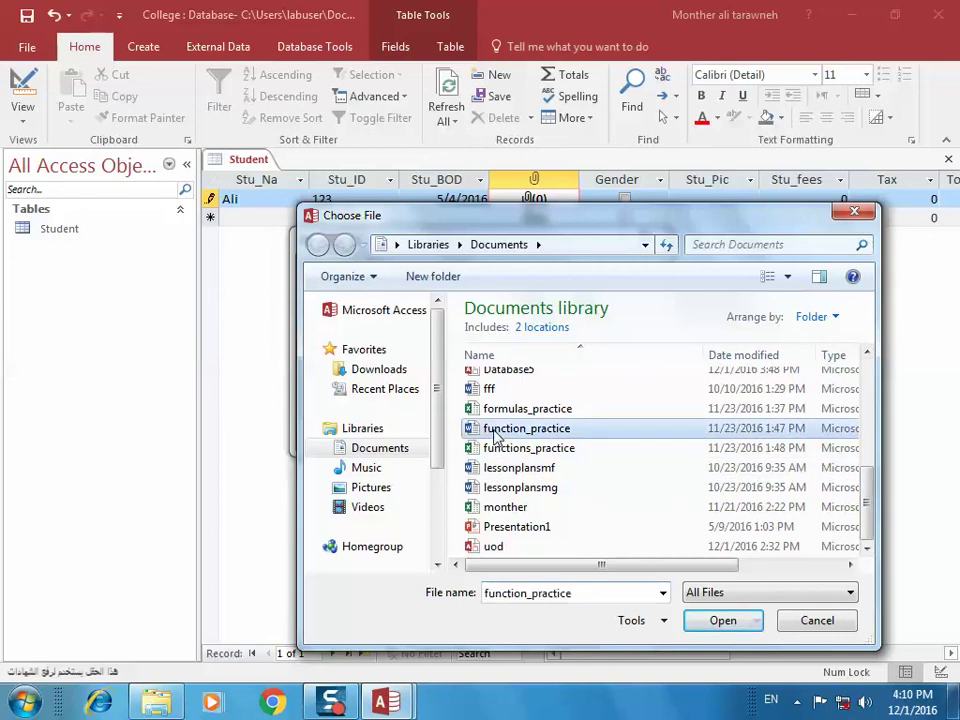